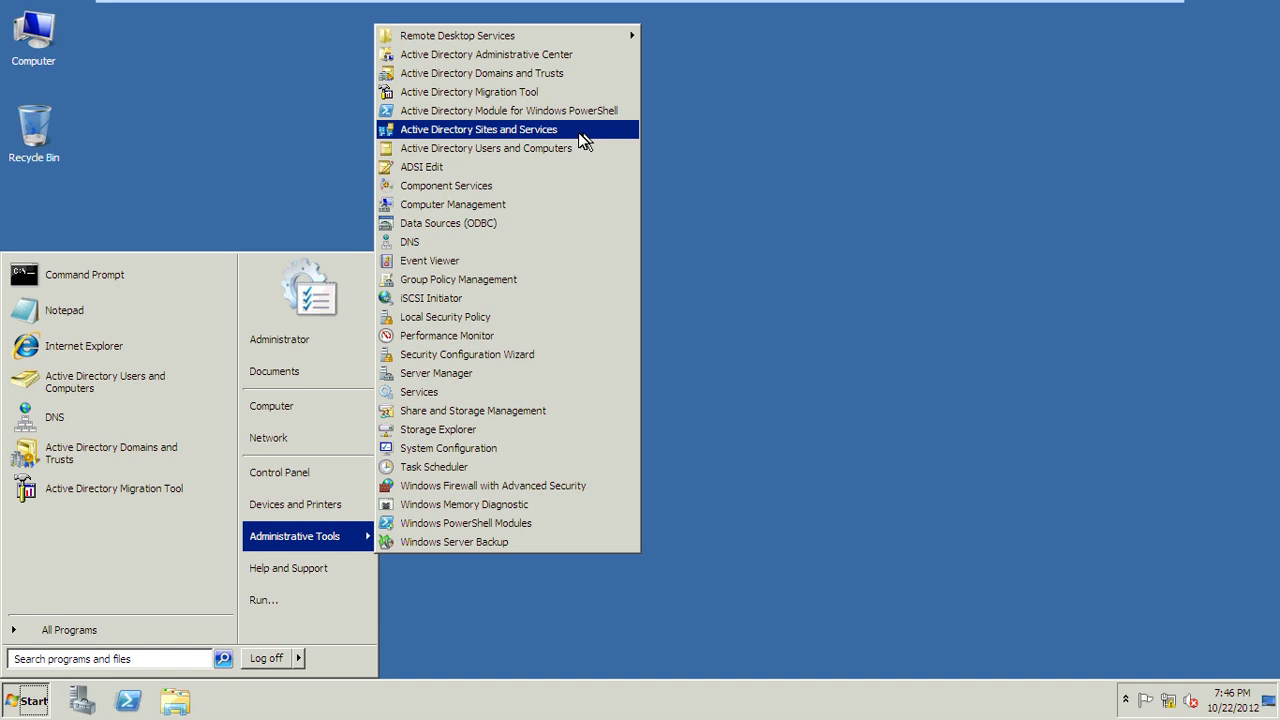
Step: Launch Active Directory Sites and Services from the Administrative Tools menu
left_click(578, 132)
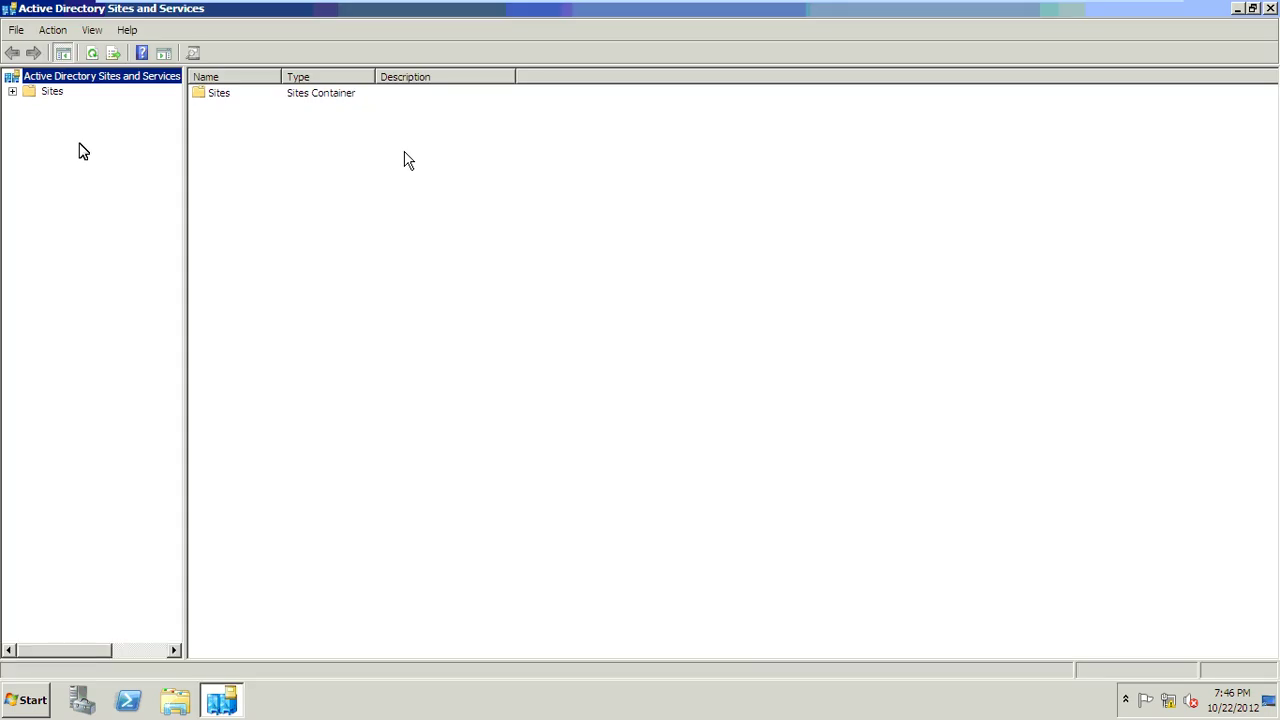
Step: Create a site named Delhi on DEFAULTIPSITELINK and dismiss the confirmation message
left_click(12, 93)
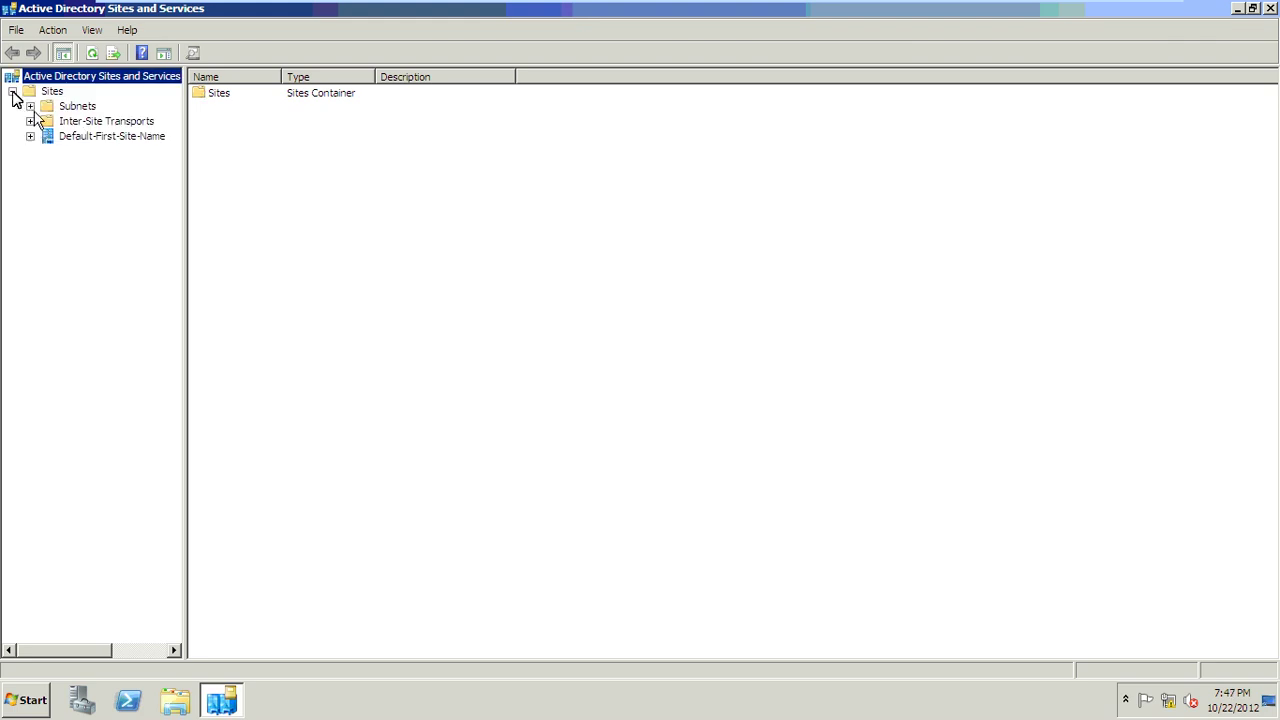
left_click(30, 121)
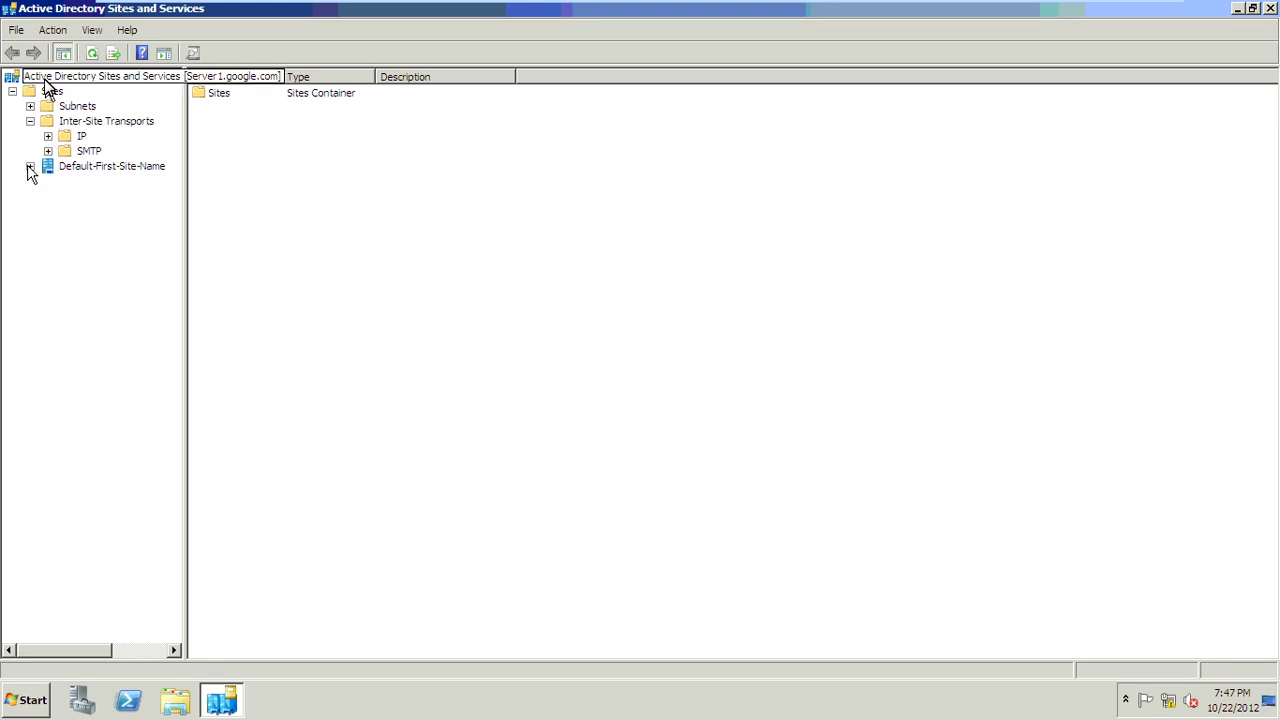
left_click(50, 92)
right_click(50, 92)
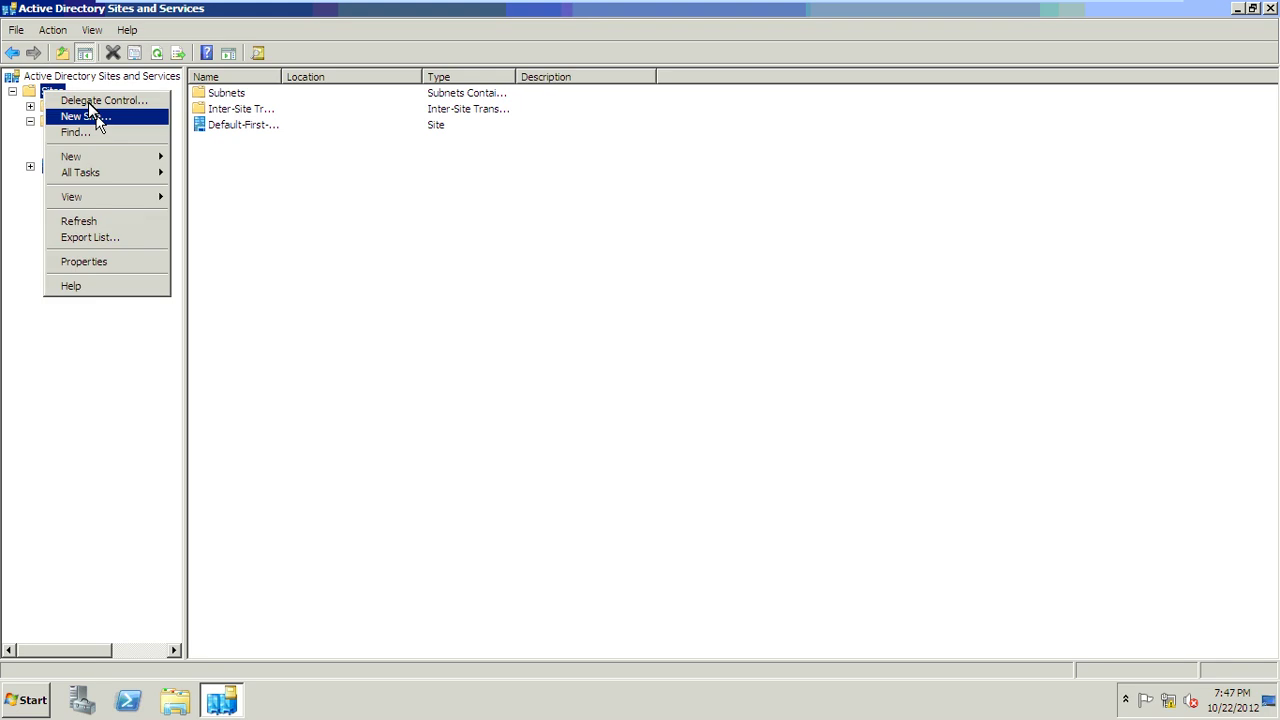
left_click(117, 117)
type("D")
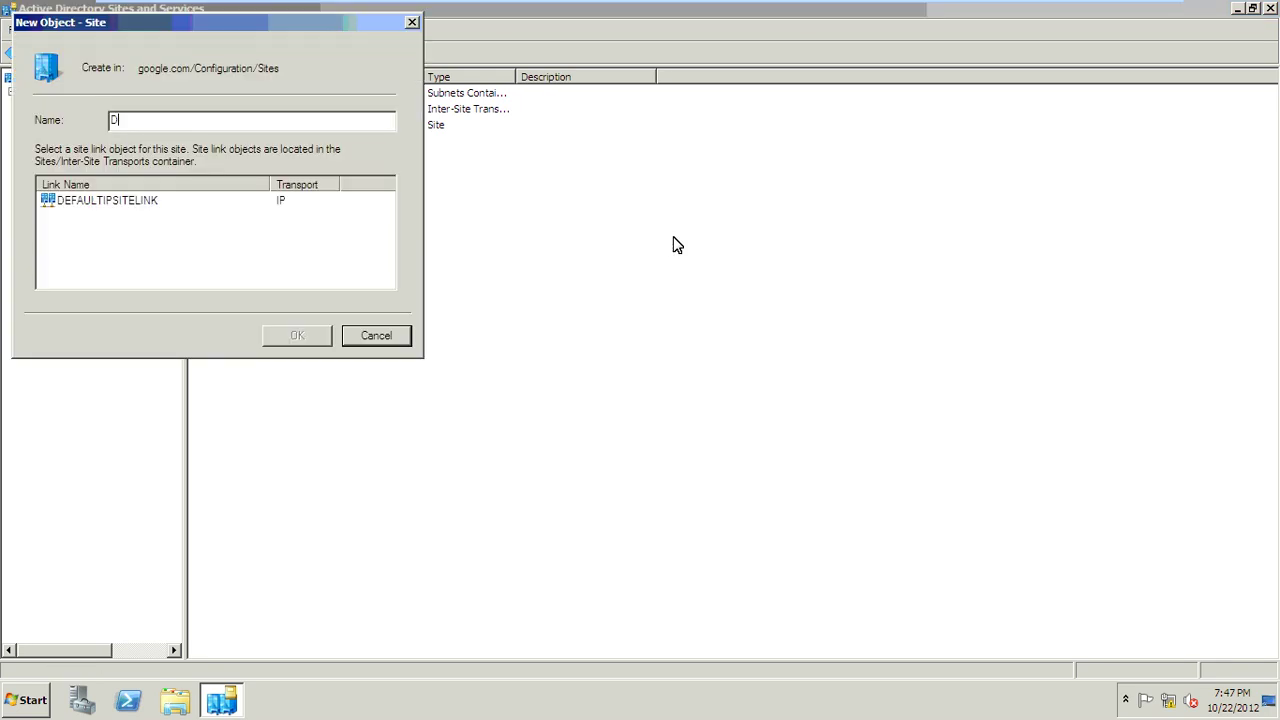
type("elhi")
left_click(137, 199)
left_click(289, 338)
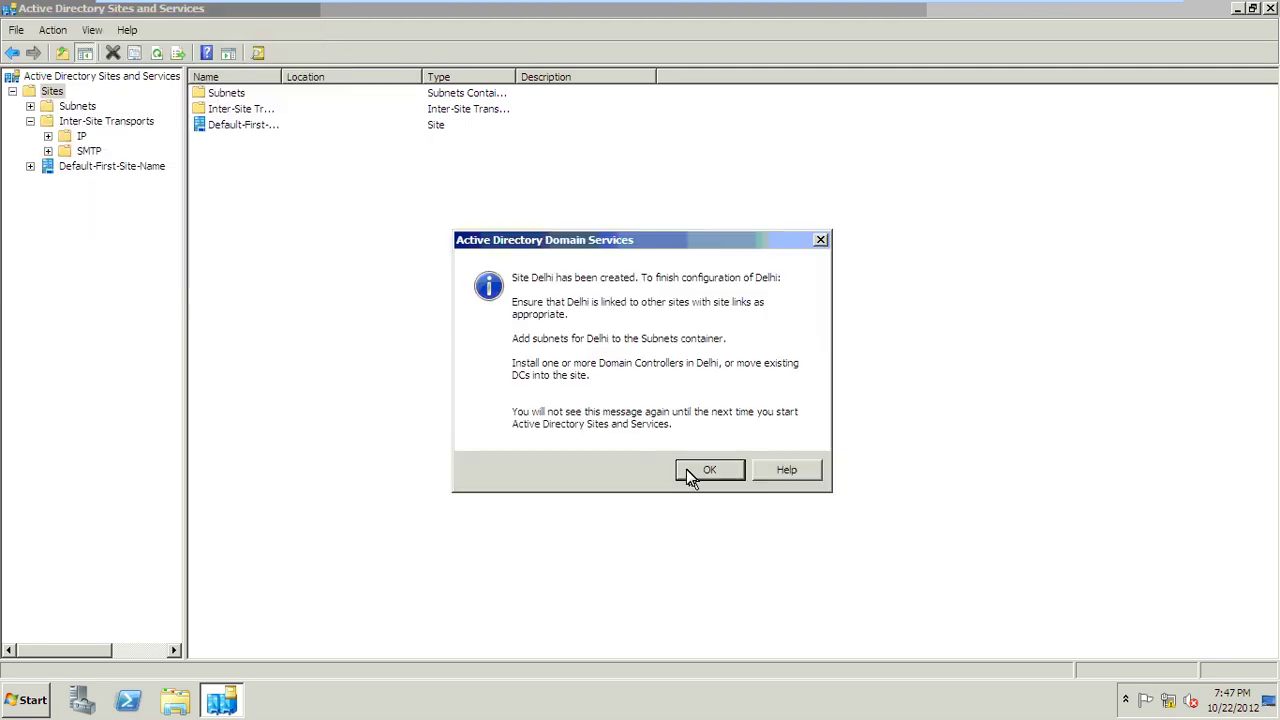
left_click(686, 469)
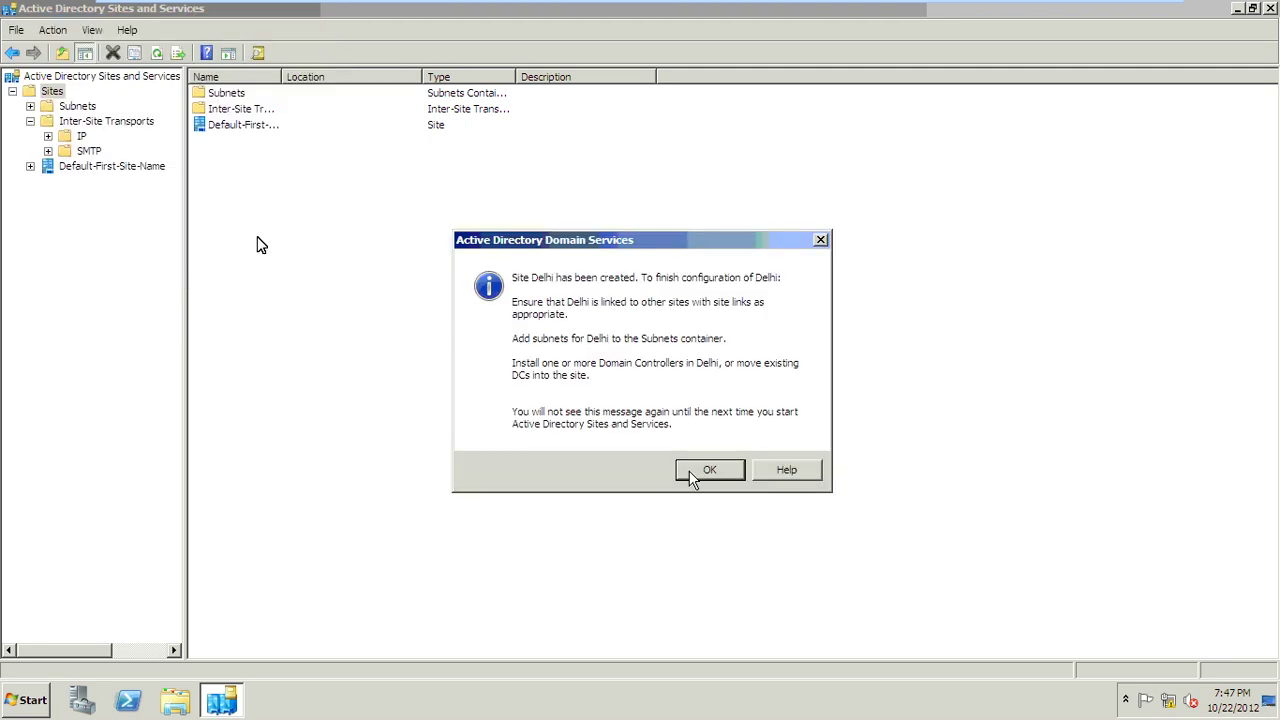
Step: Add a Mumbai site on DEFAULTIPSITELINK, then expand the Delhi site
right_click(50, 93)
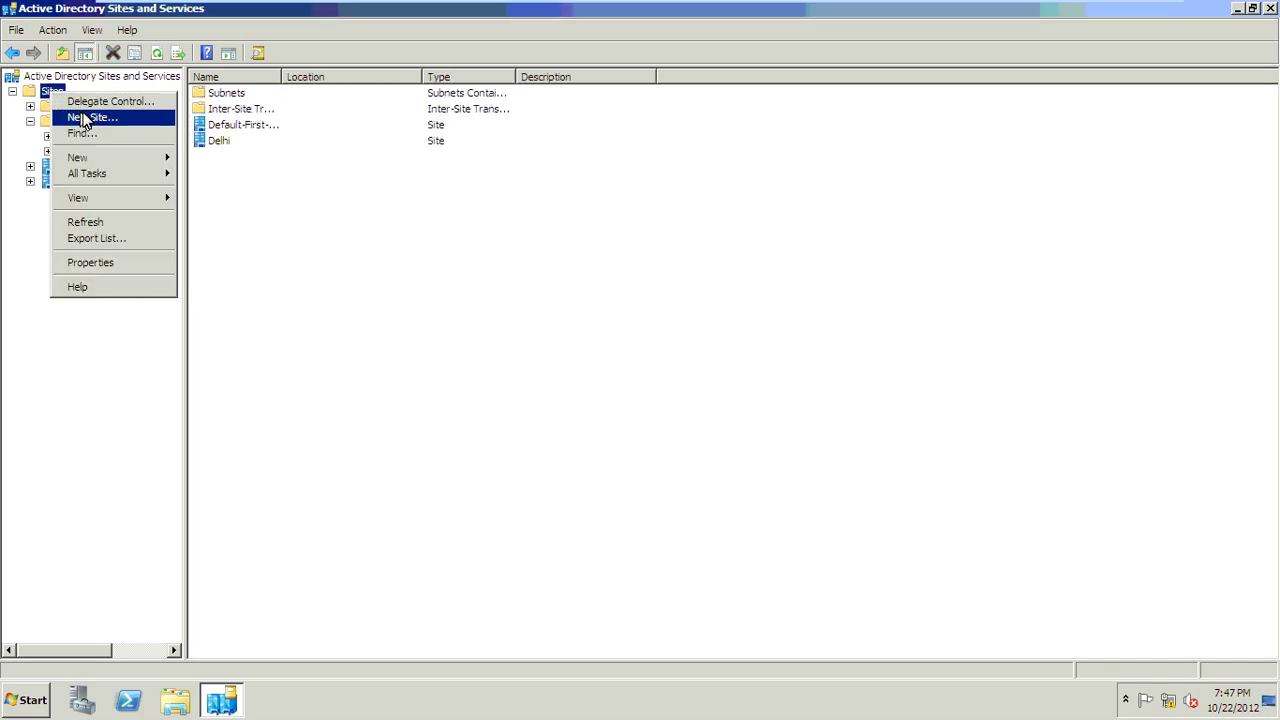
left_click(82, 117)
type("Mu")
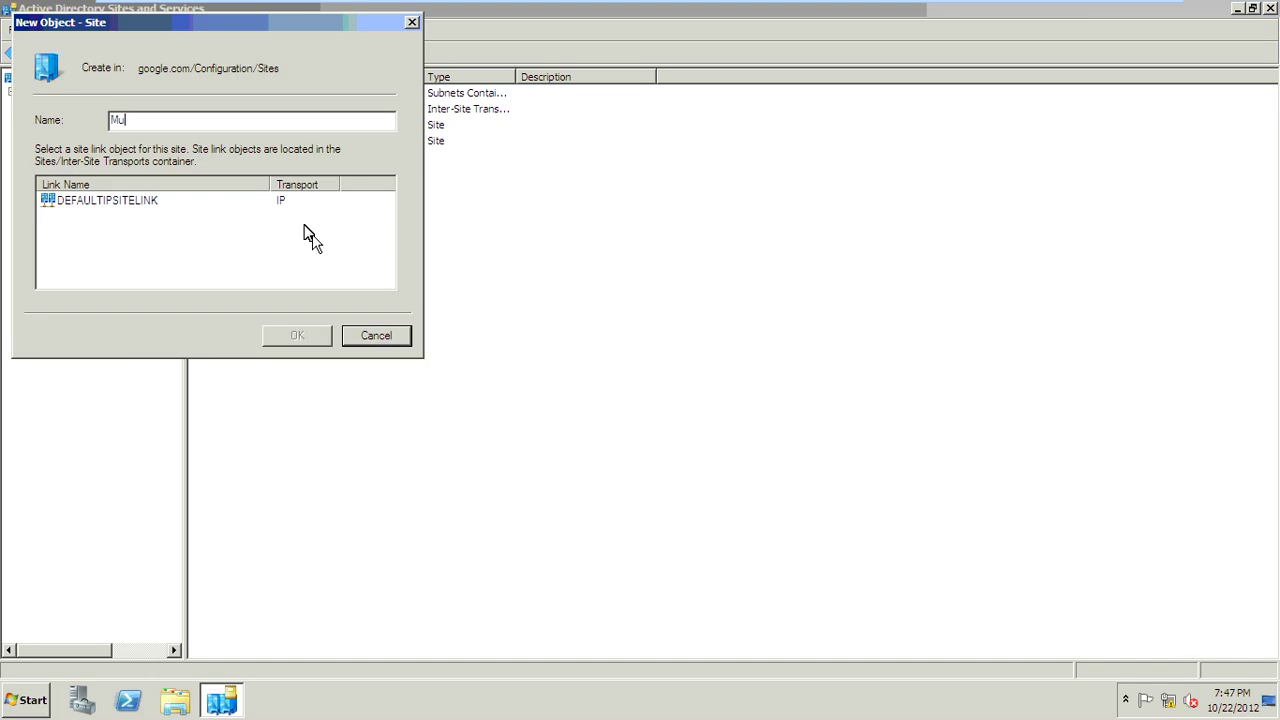
type("mbai")
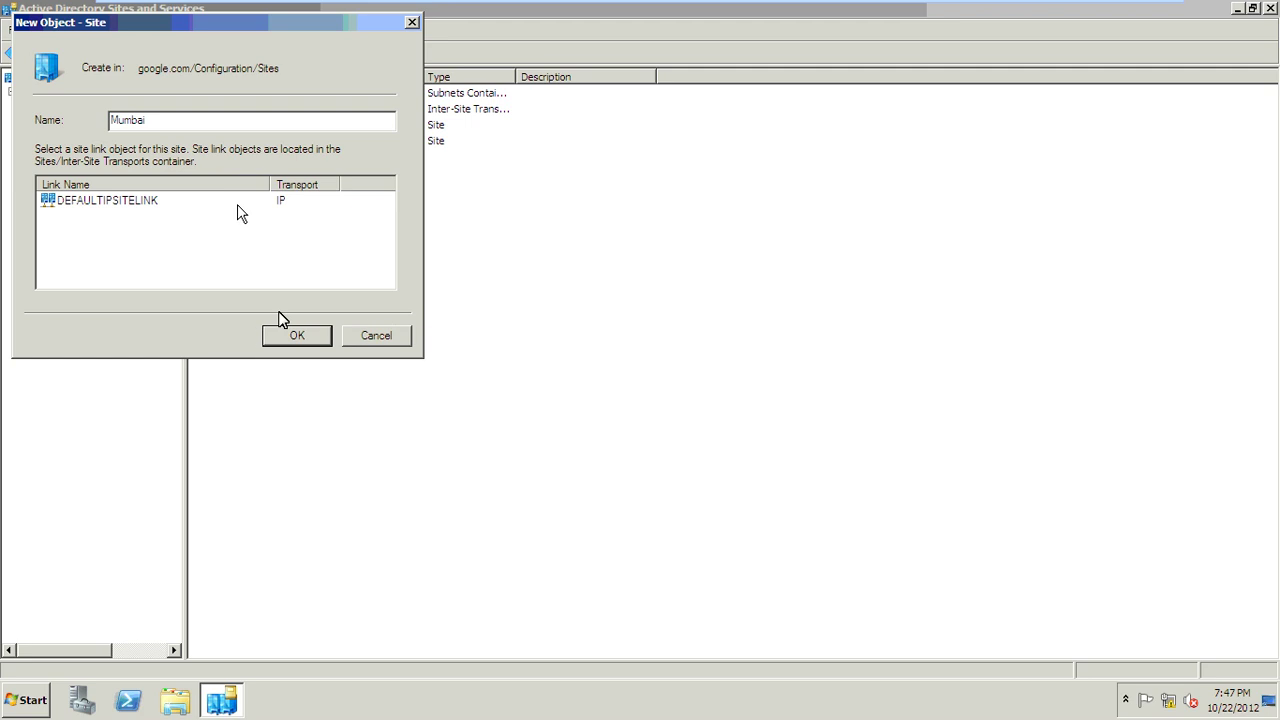
left_click(314, 204)
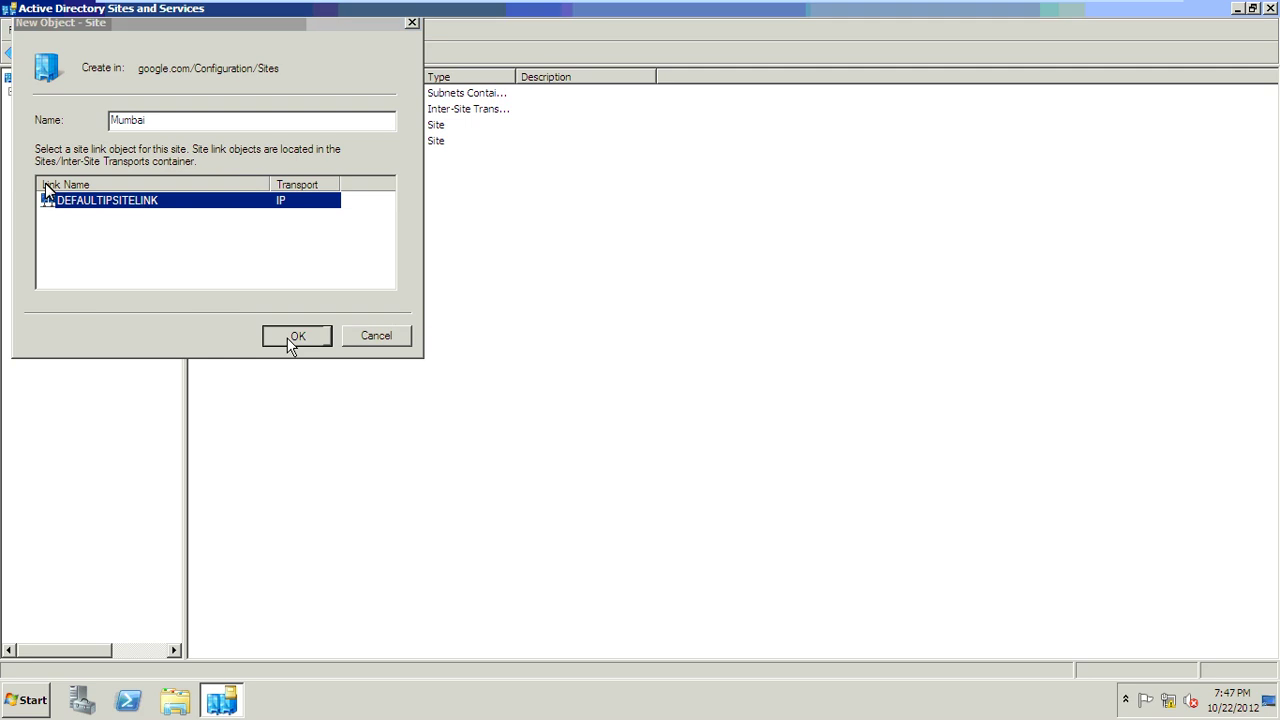
left_click(291, 339)
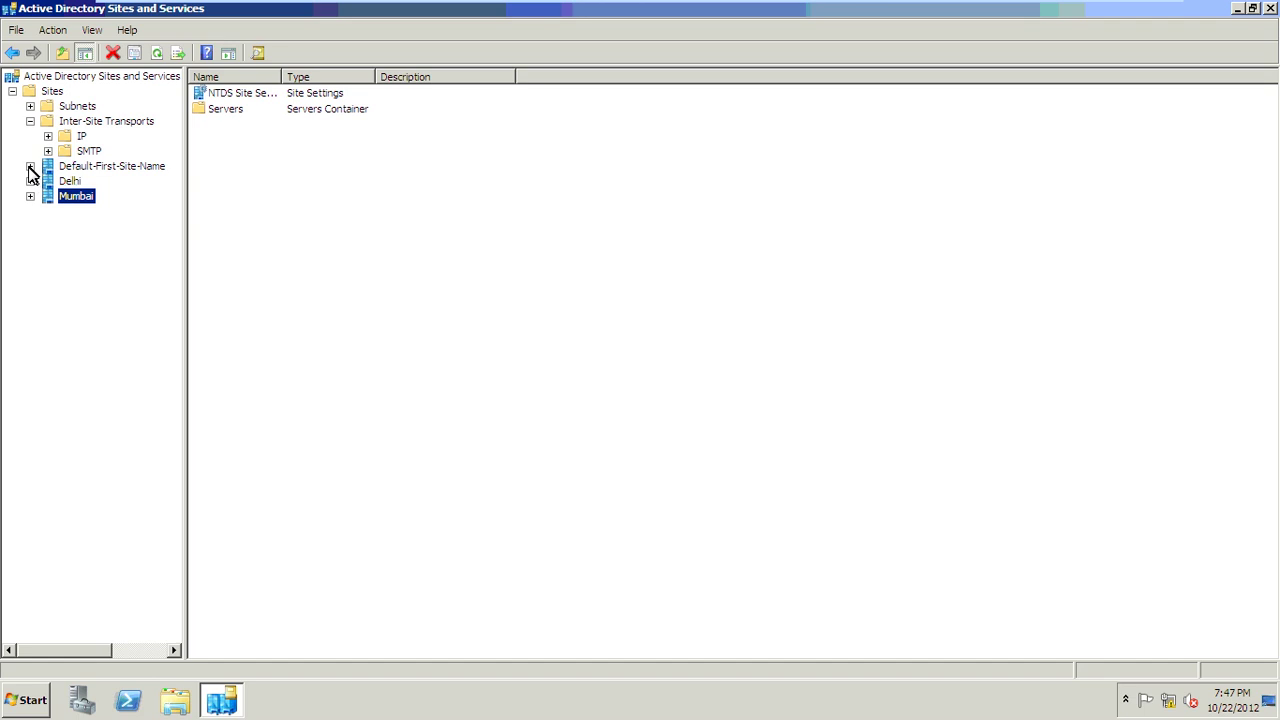
left_click(30, 181)
Step: View Delhi's empty Servers folder and select SERVER1 under Default-First-Site-Name's servers
left_click(88, 196)
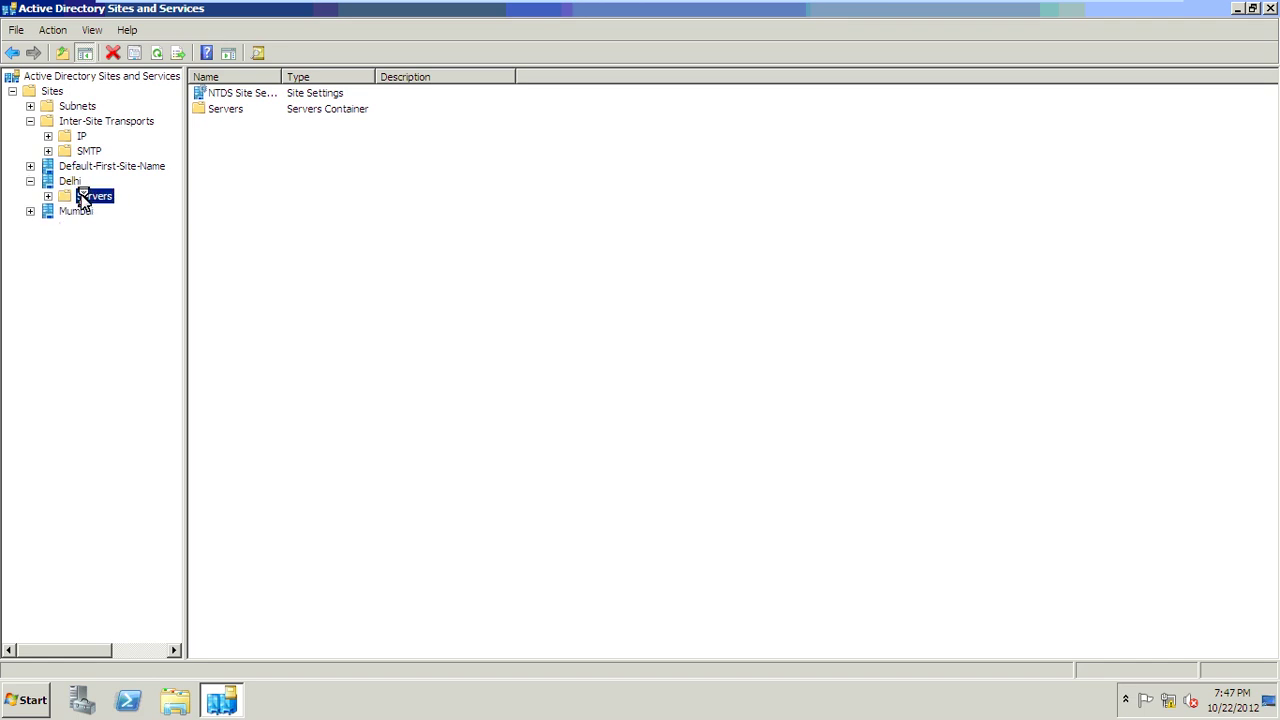
left_click(31, 166)
left_click(48, 181)
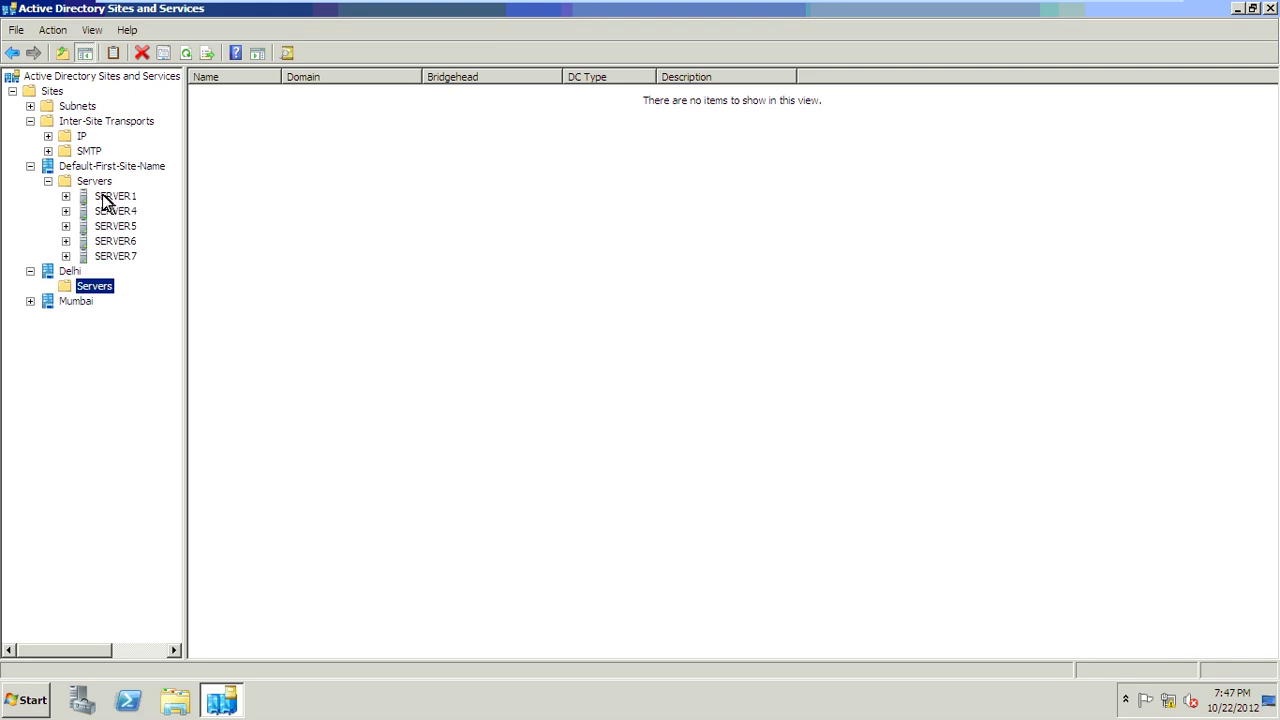
left_click(106, 197)
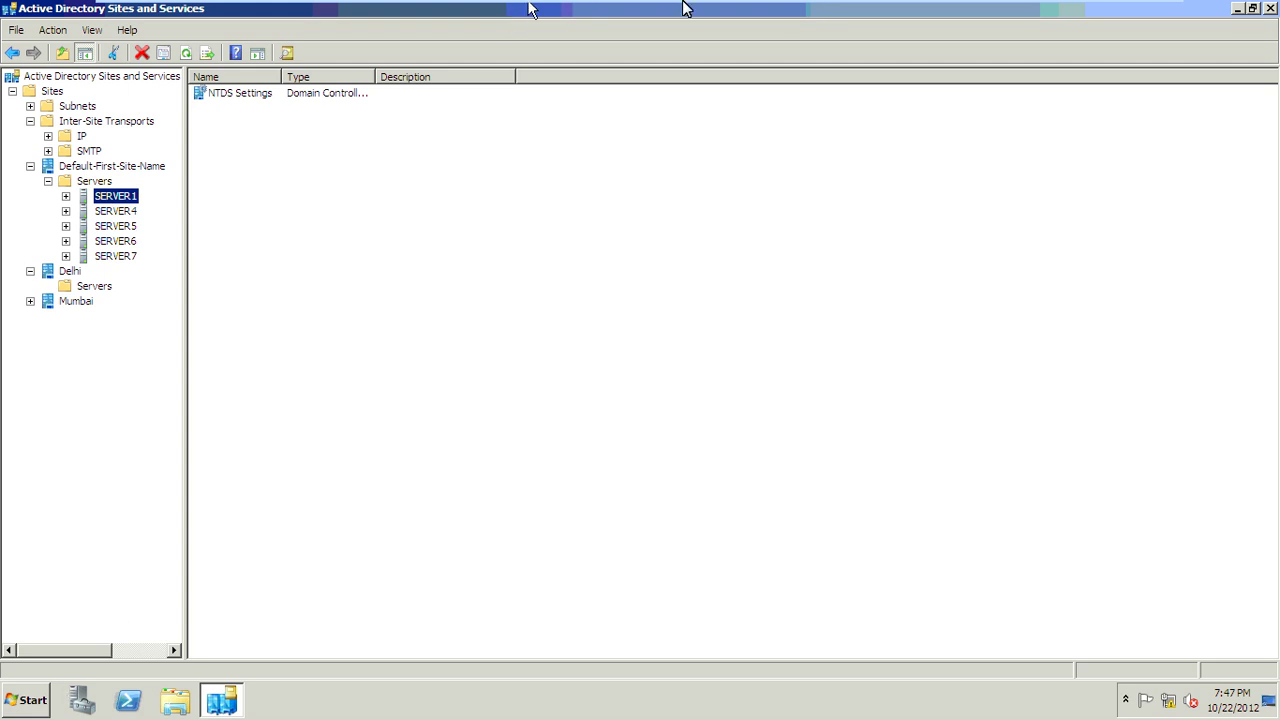
mouse_move(685, 8)
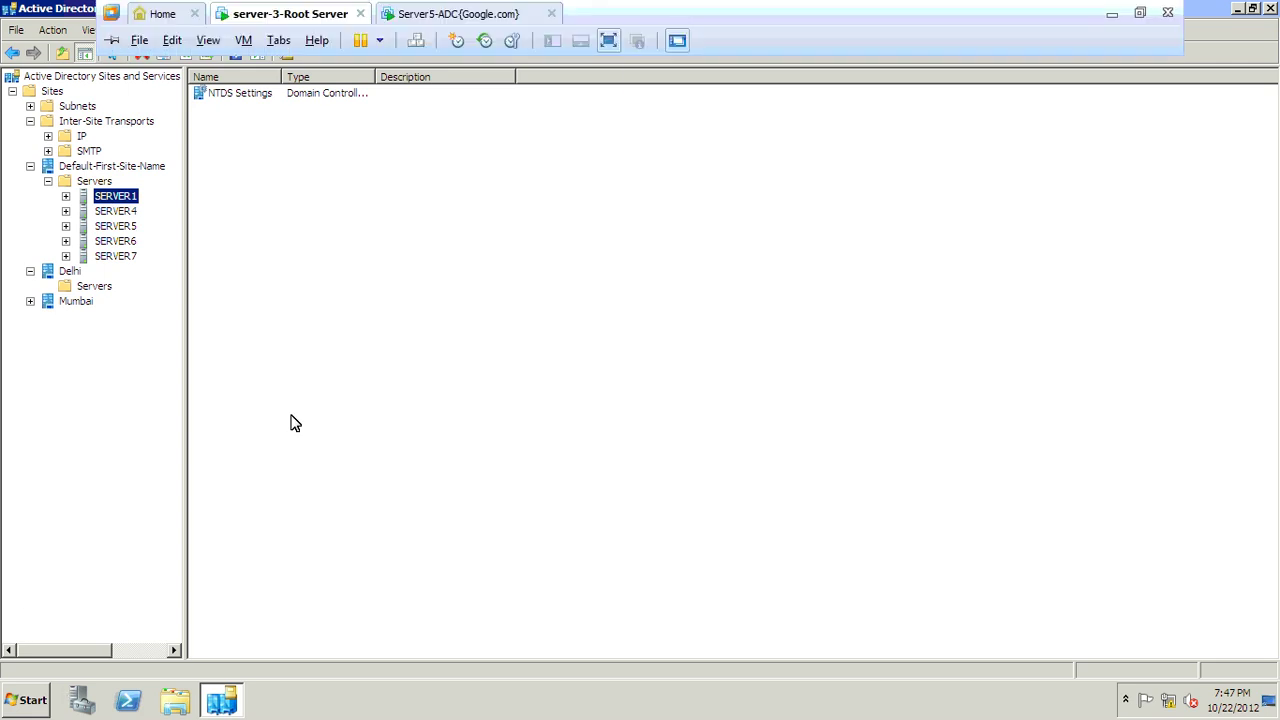
left_click(14, 702)
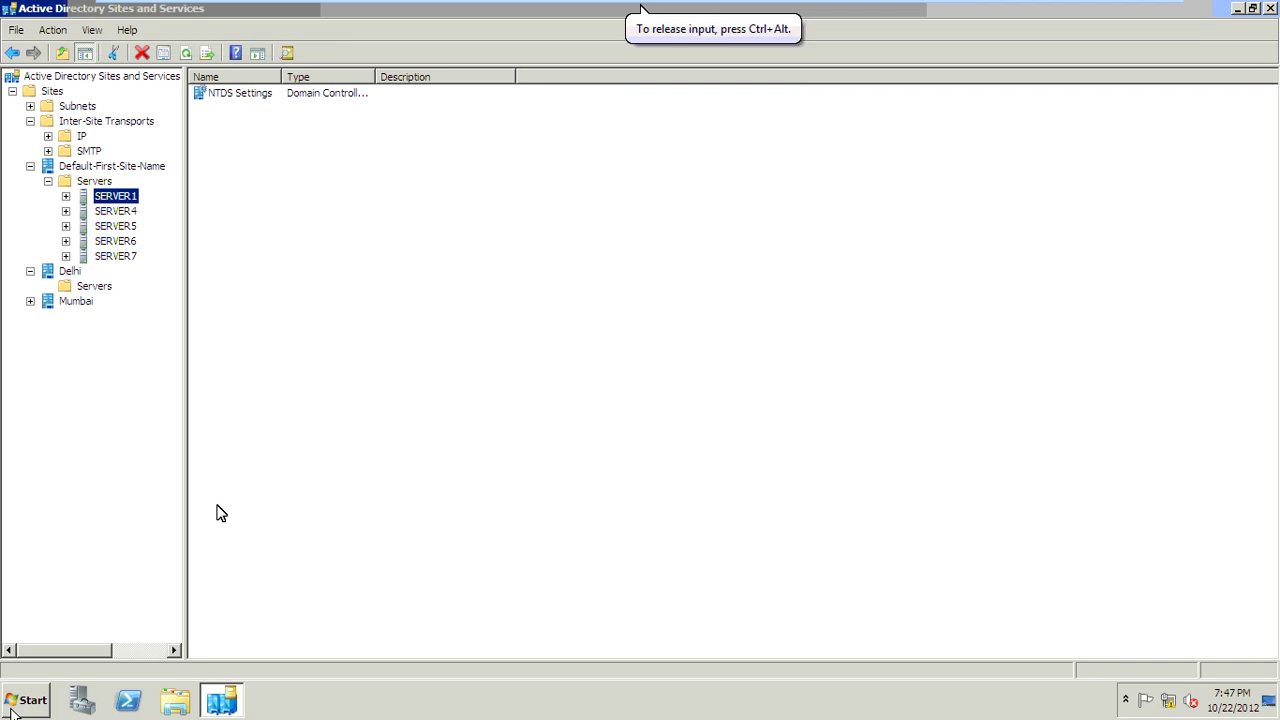
right_click(343, 405)
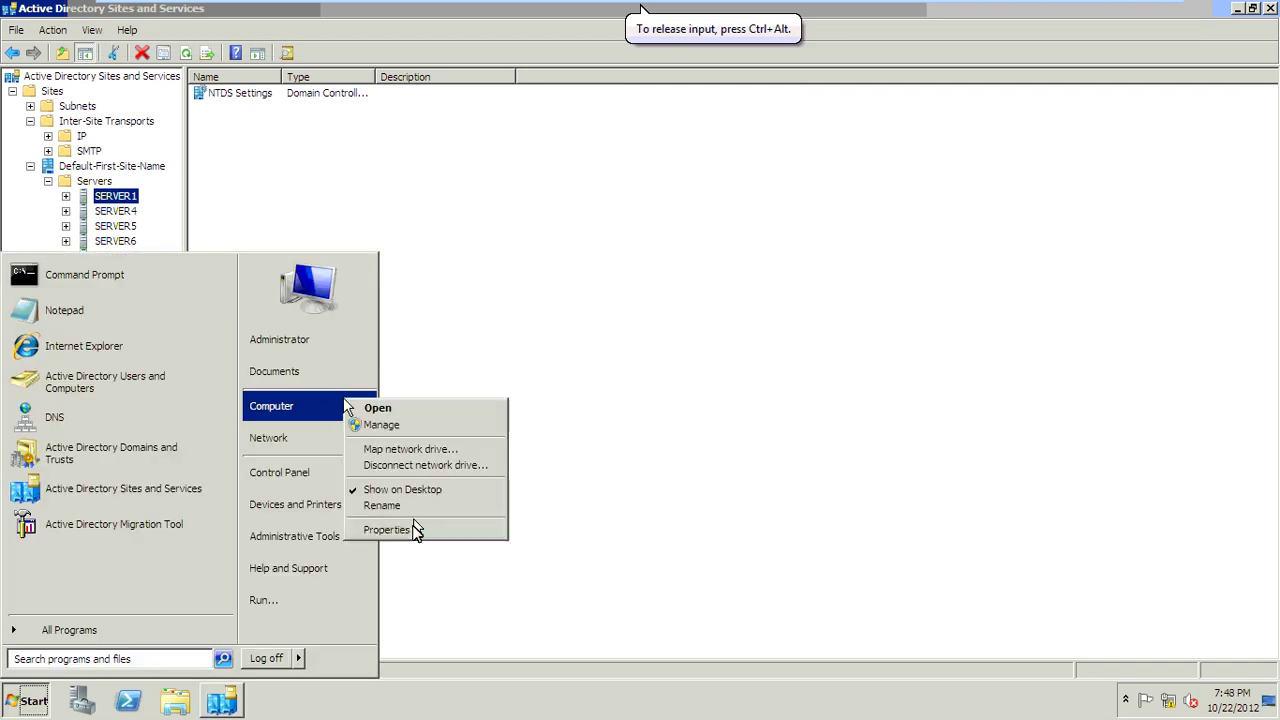
left_click(416, 531)
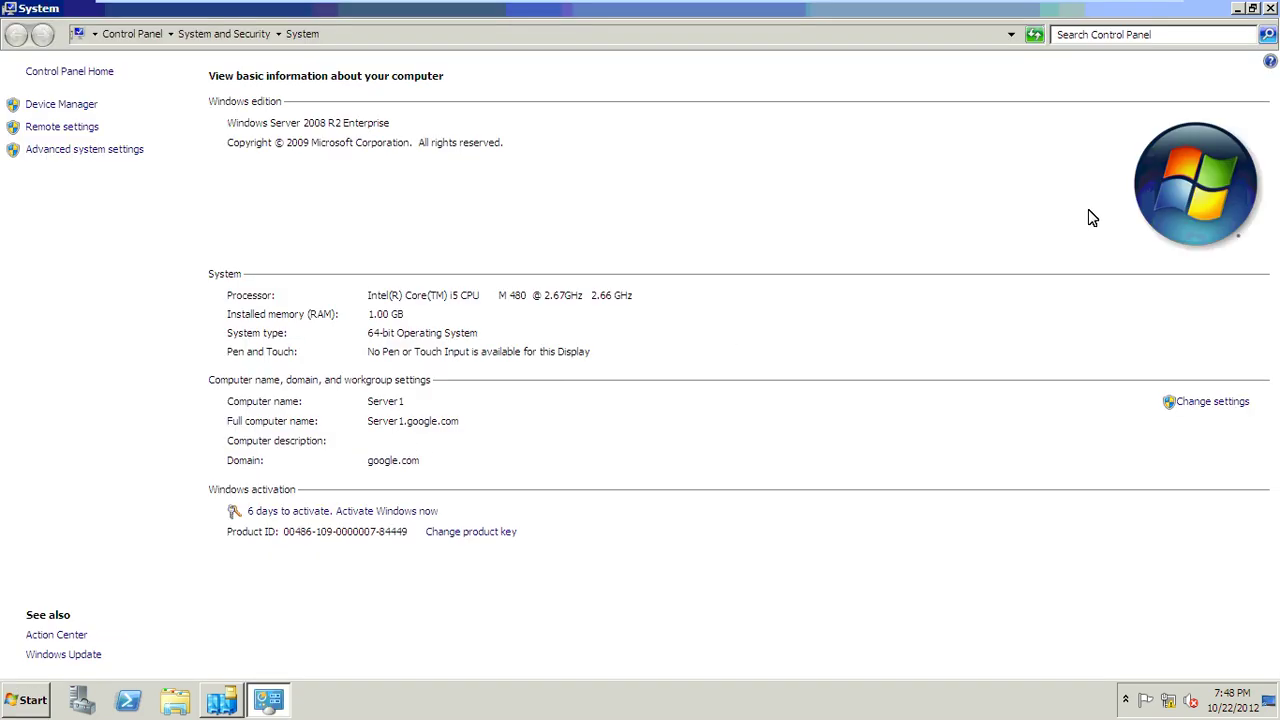
left_click(1266, 9)
right_click(126, 199)
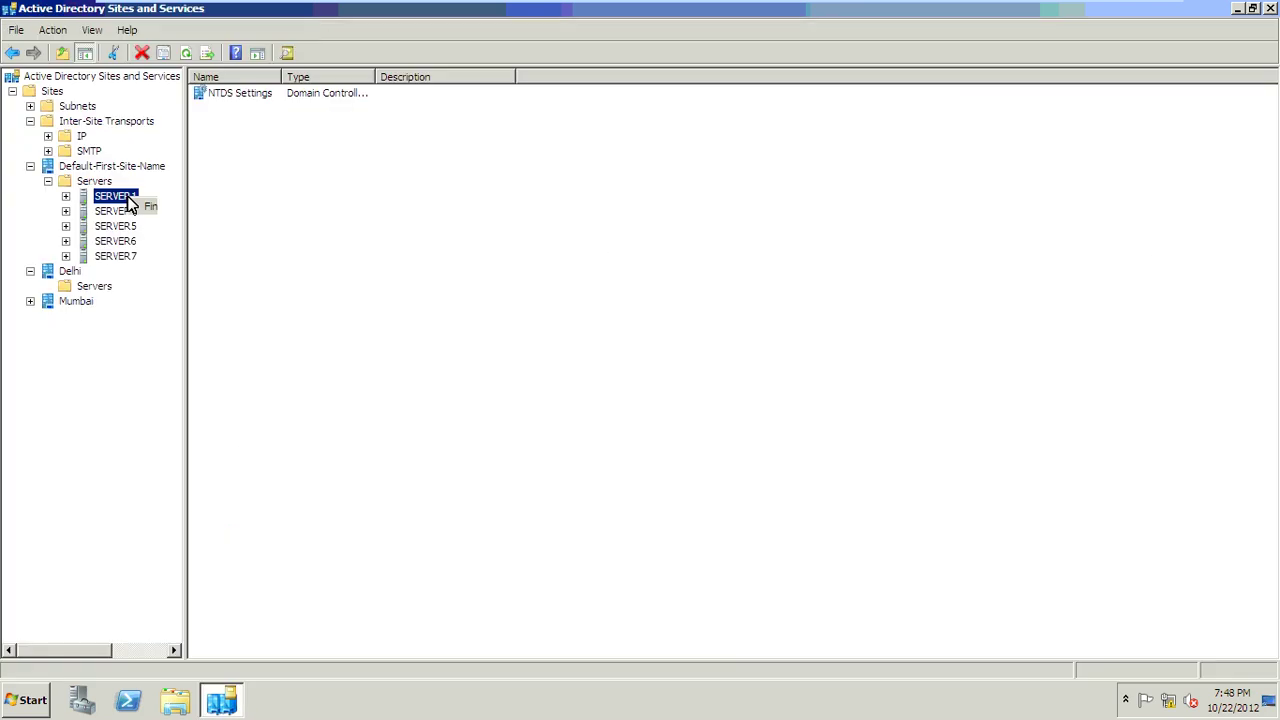
Step: Rename SERVER1 by appending a Root Server label to its name
left_click(162, 343)
key("End")
type("000t Server")
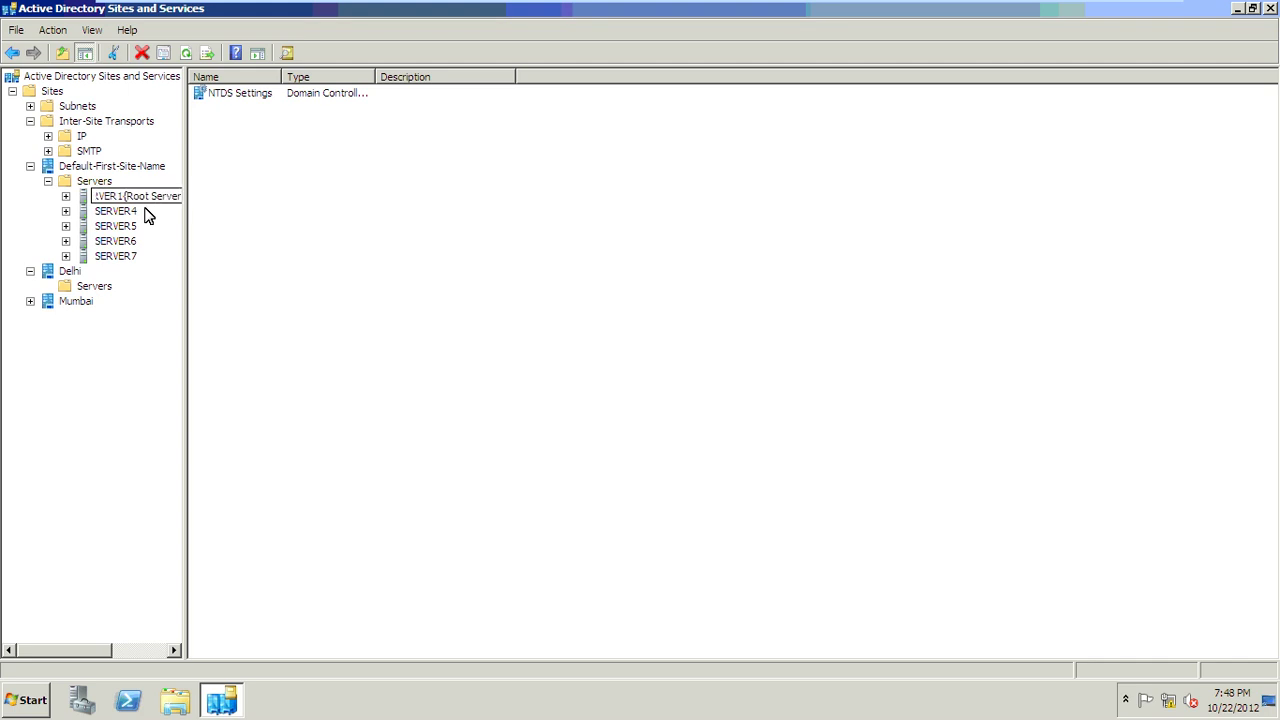
key("Return")
Step: Move SERVER1 into the Delhi site and show it under Delhi's Servers
right_click(140, 198)
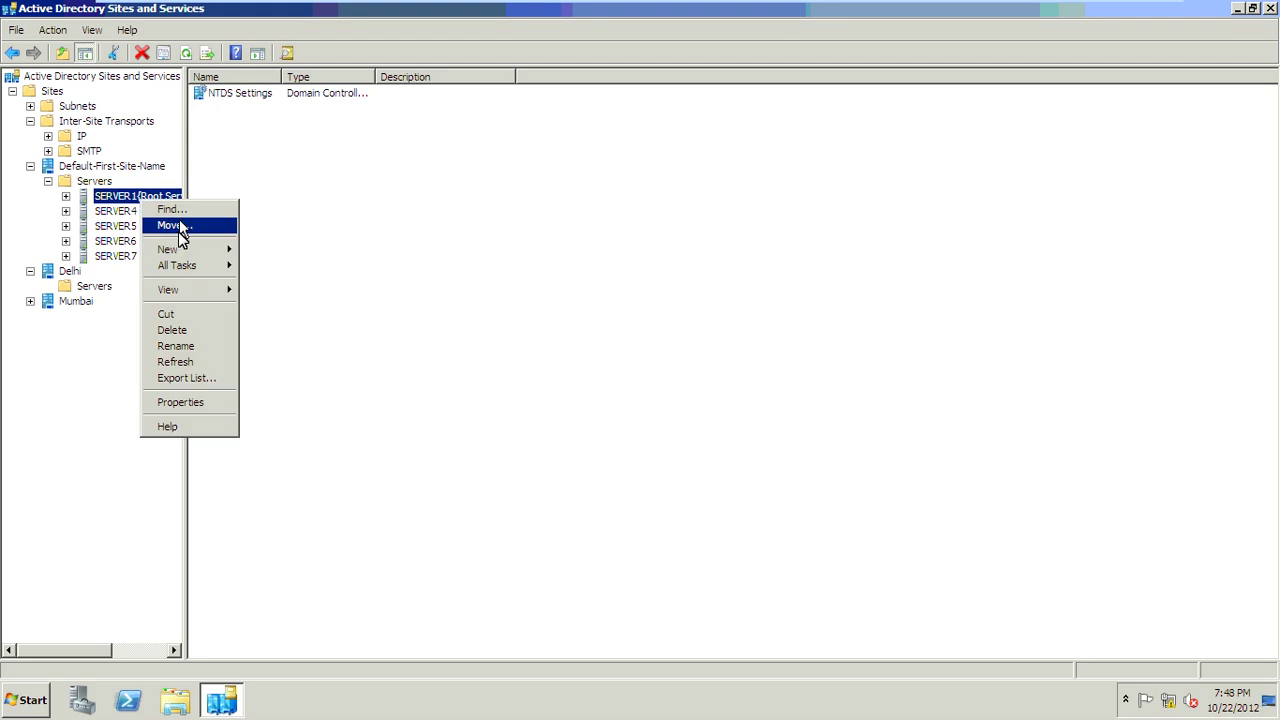
key("Return")
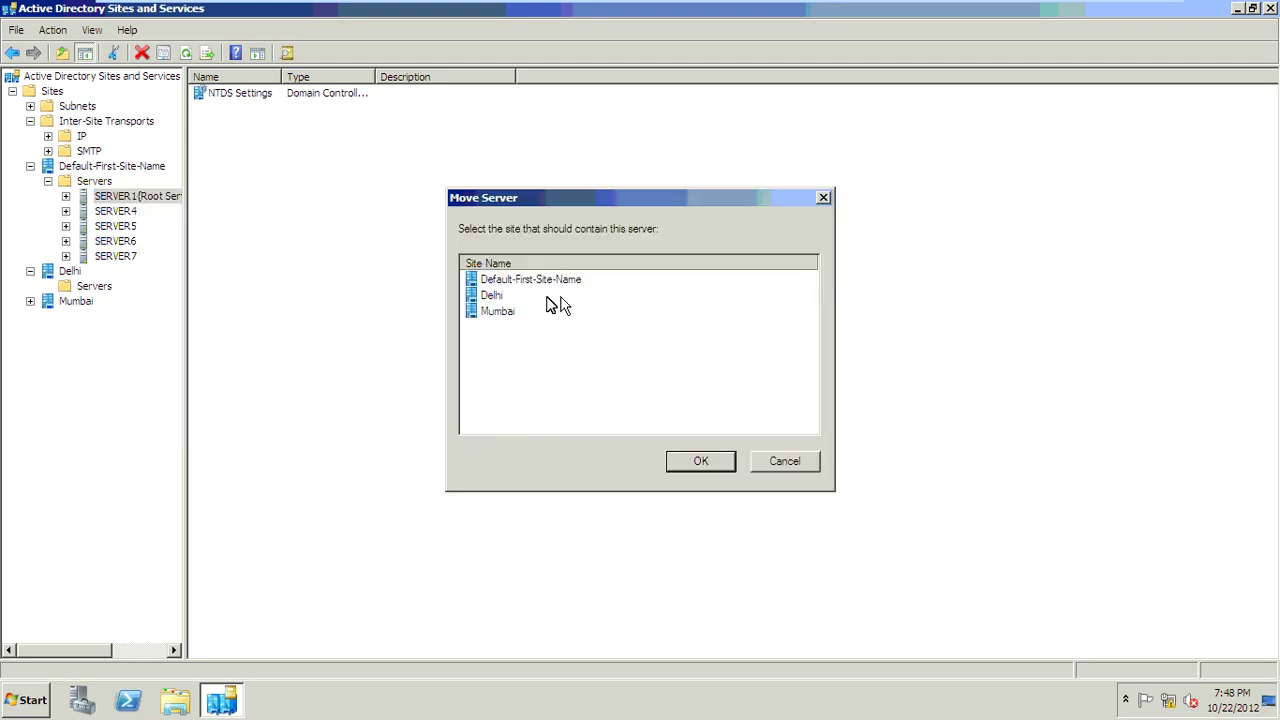
left_click(550, 298)
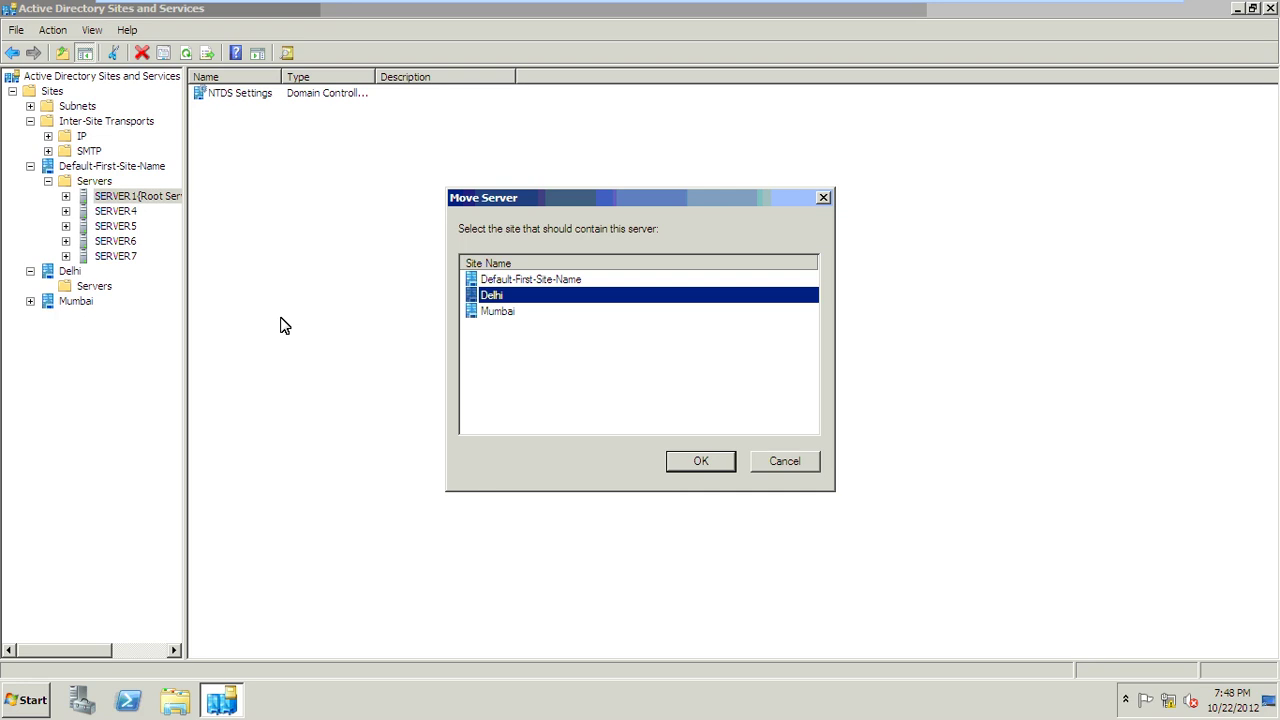
key("Return")
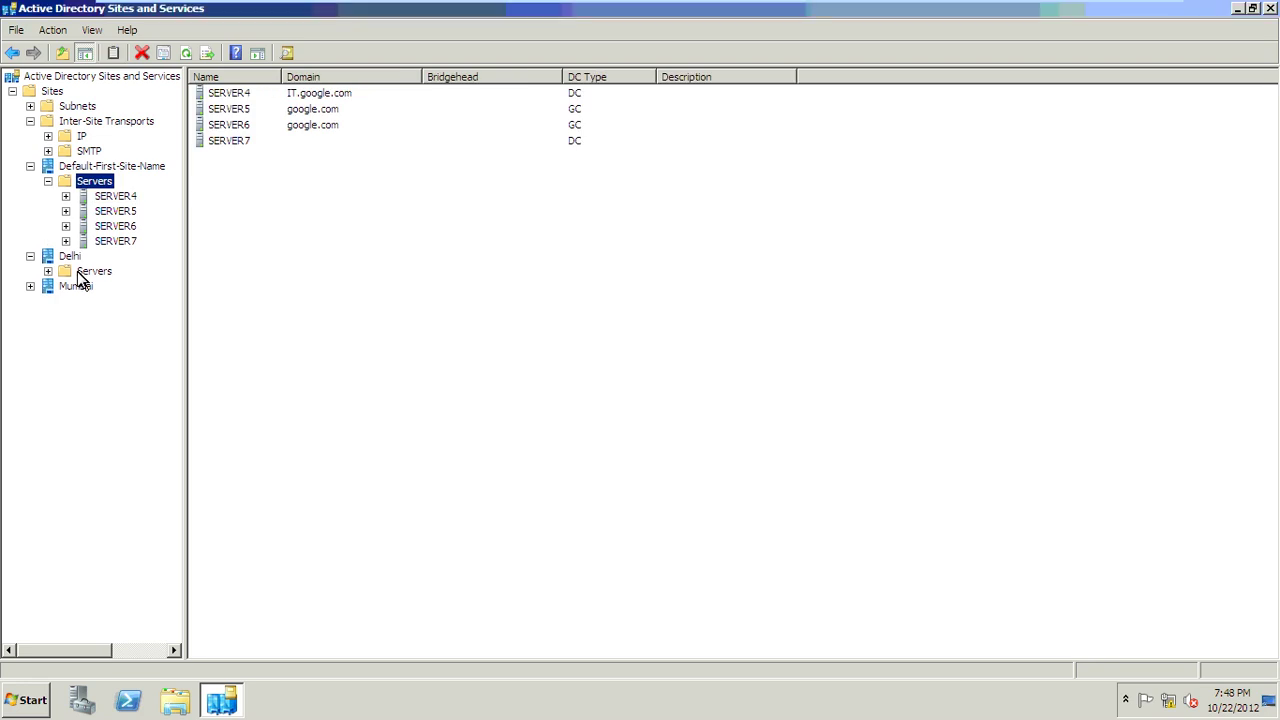
double_click(77, 271)
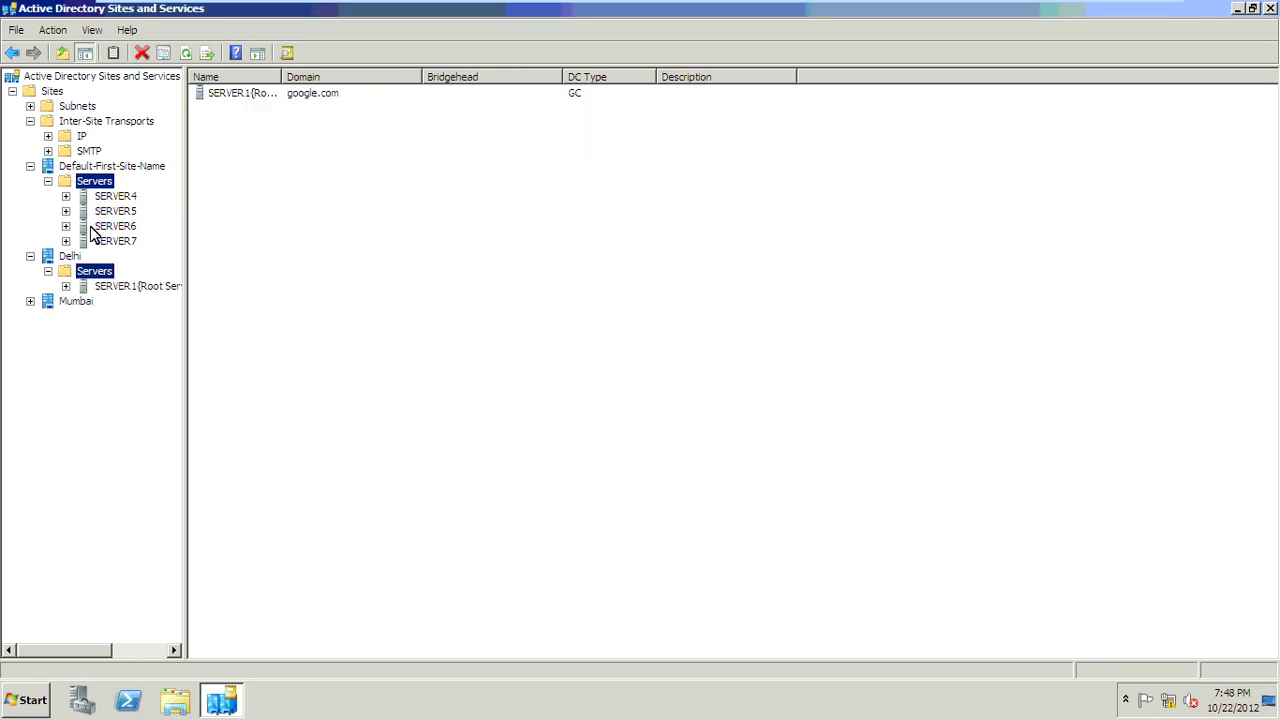
Step: On the Server5-ADC virtual machine, open the Computer's system properties
mouse_move(482, 8)
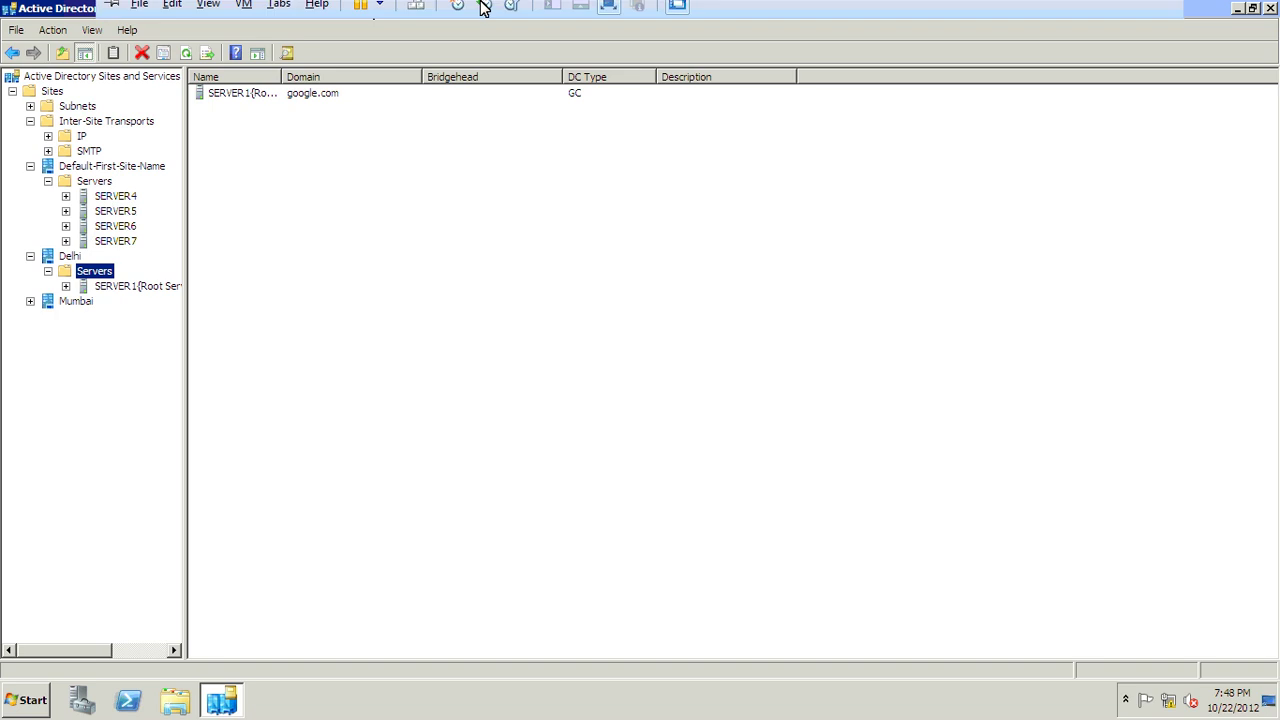
left_click(455, 12)
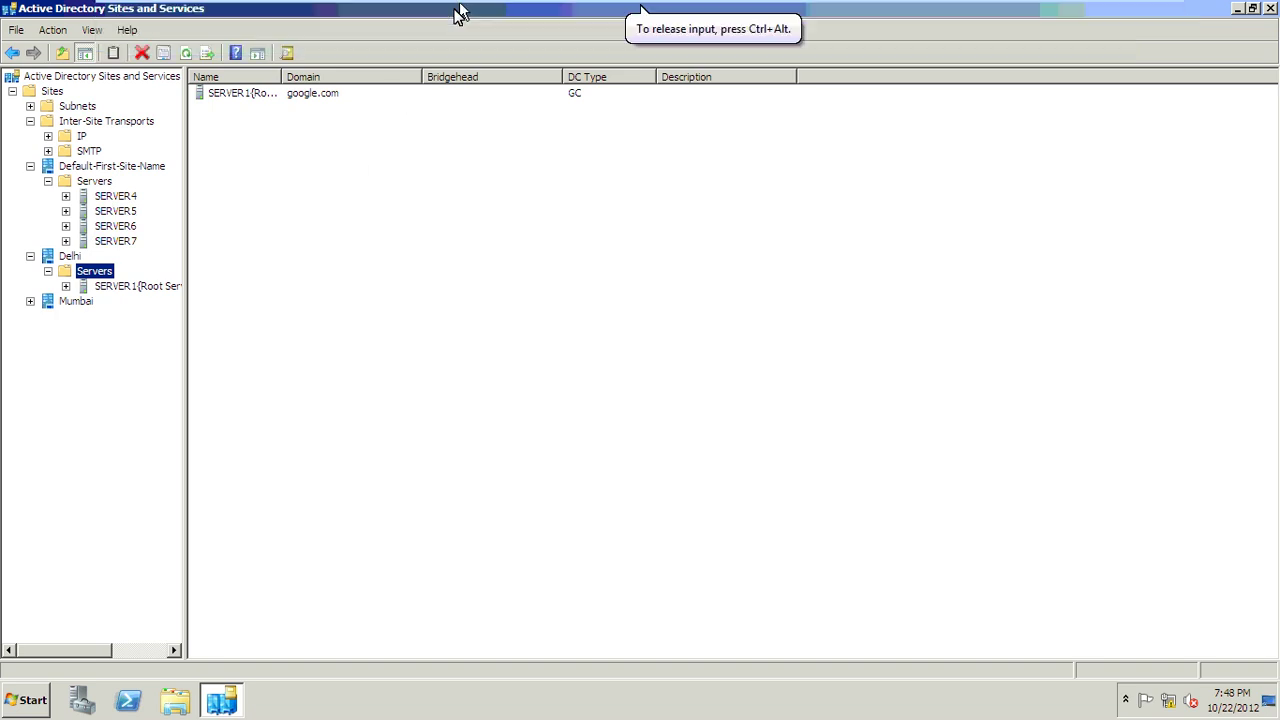
left_click(476, 14)
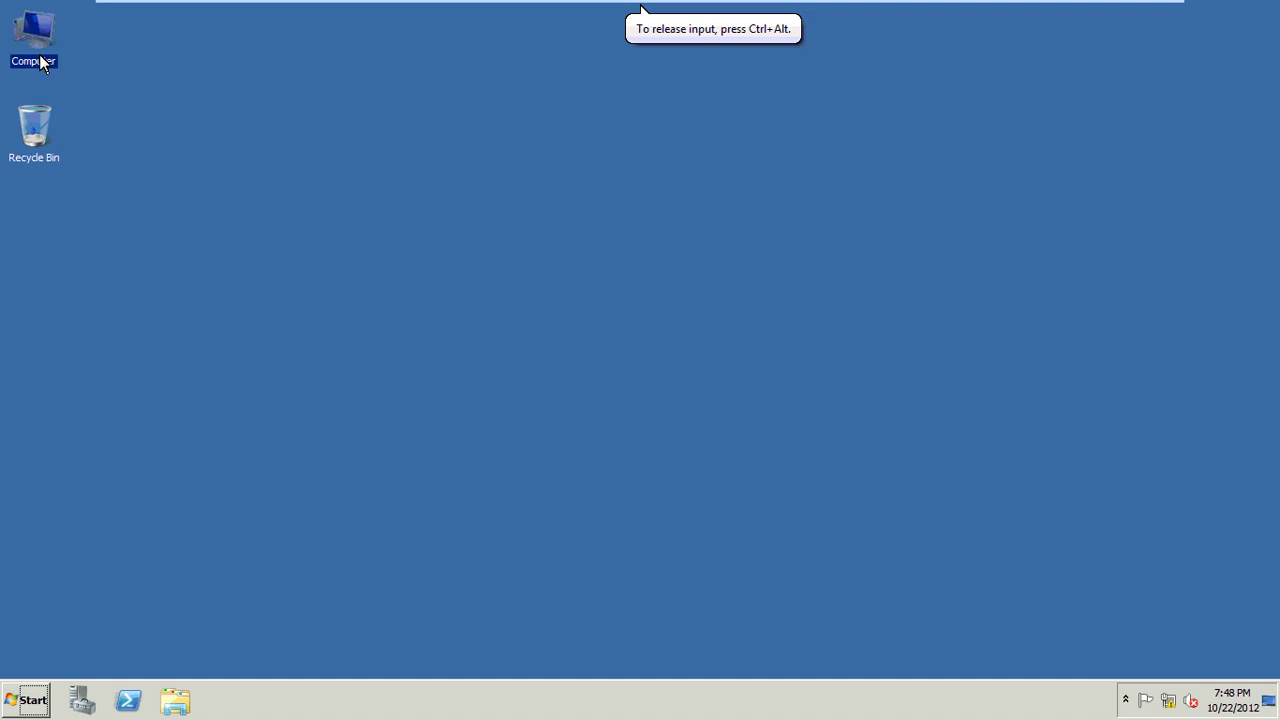
right_click(41, 63)
left_click(120, 205)
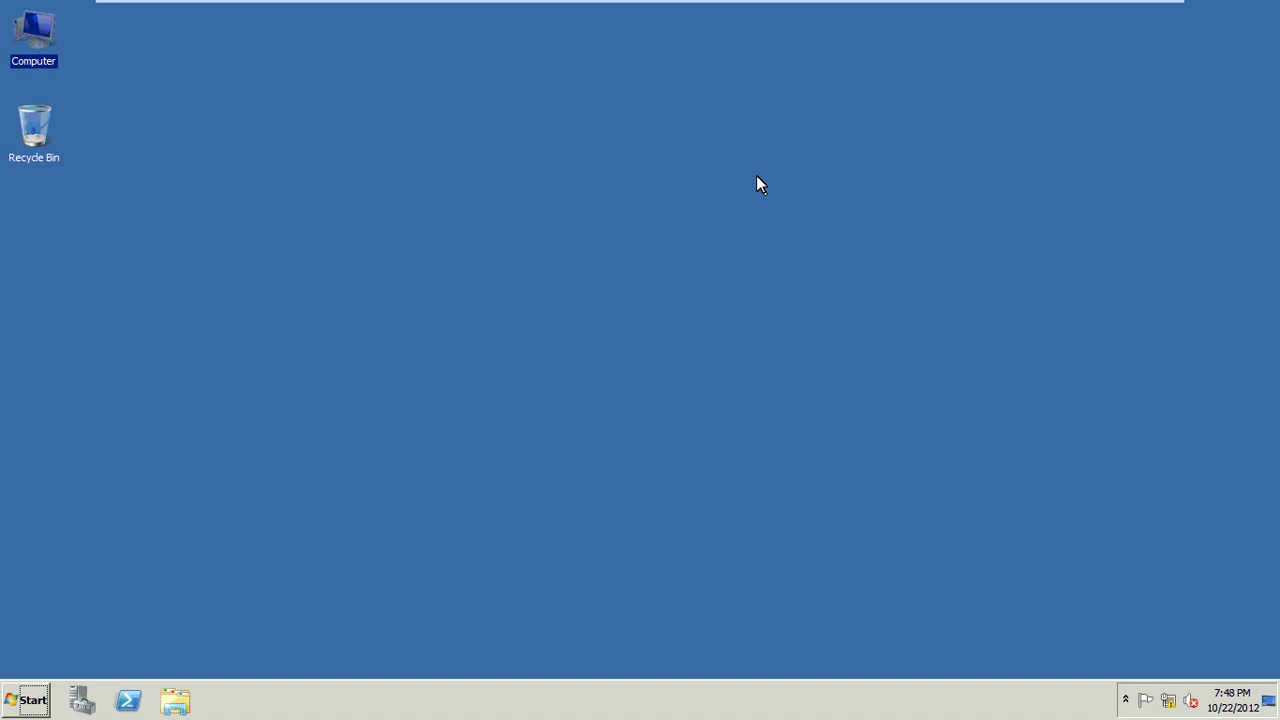
Step: Return to Active Directory Sites and Services on the Server5-ADC screen
key("ctrl+alt+Right")
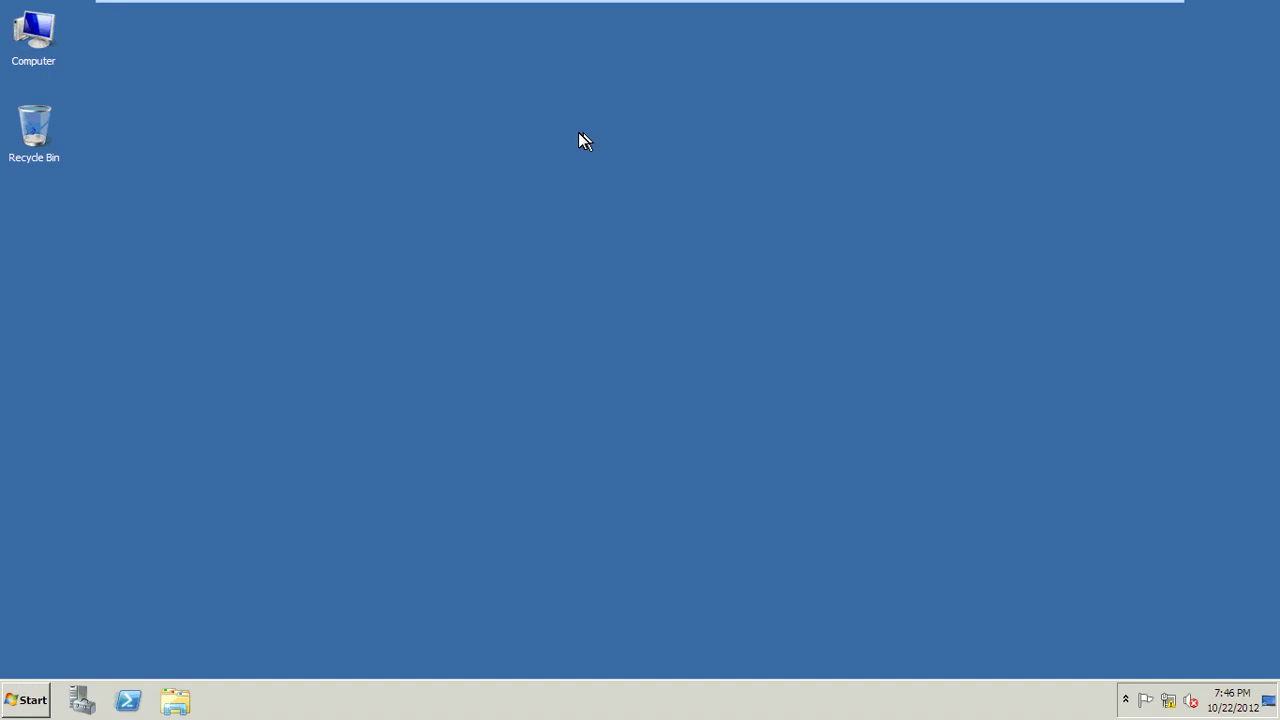
key("ctrl+alt+Left")
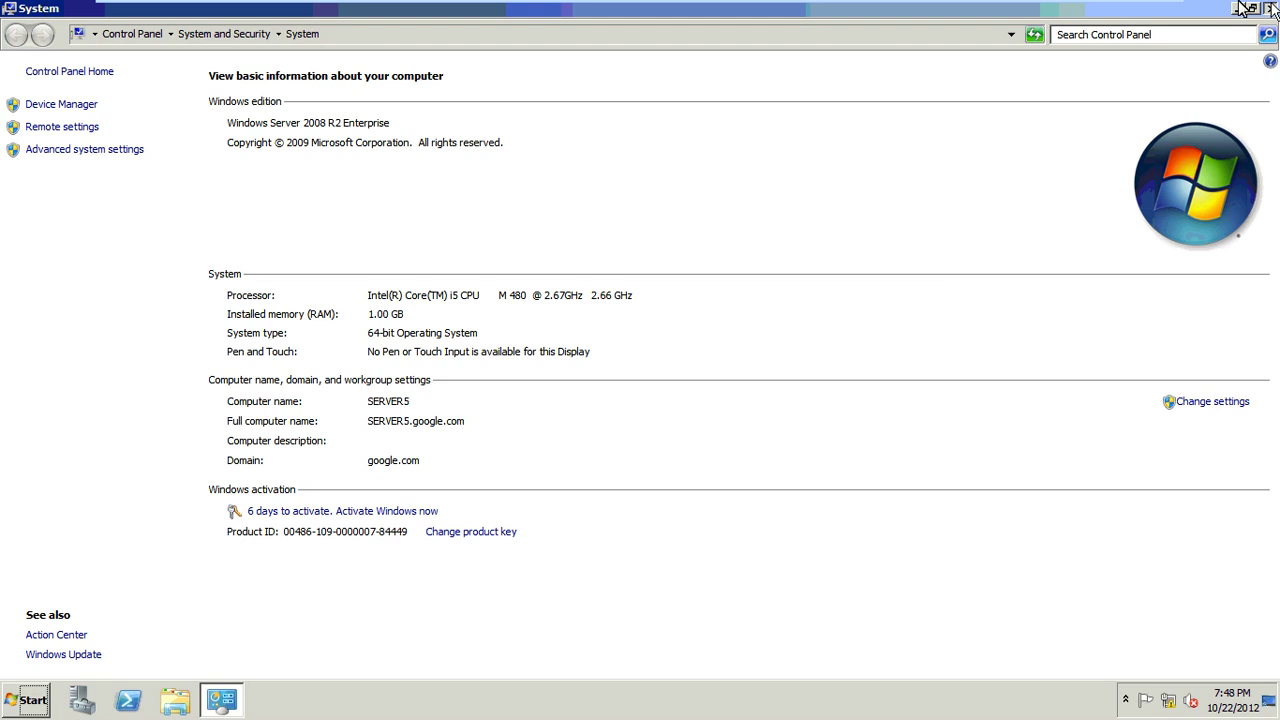
mouse_move(290, 12)
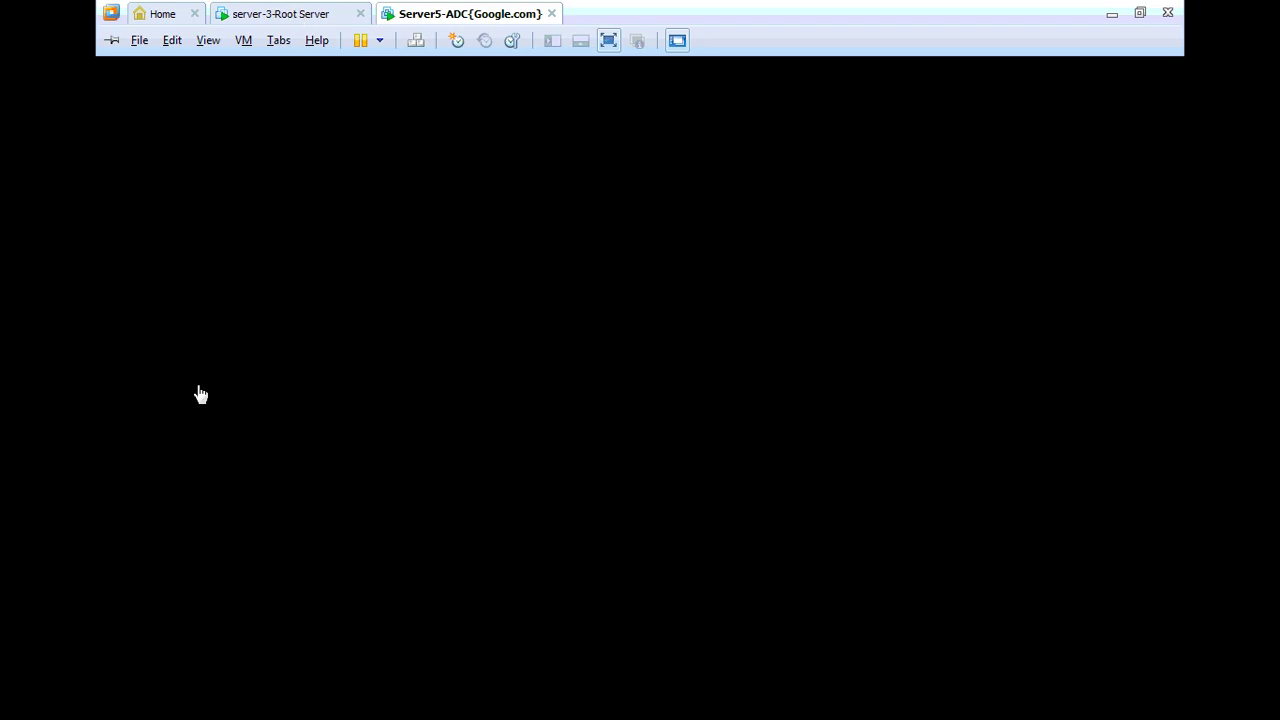
left_click(128, 220)
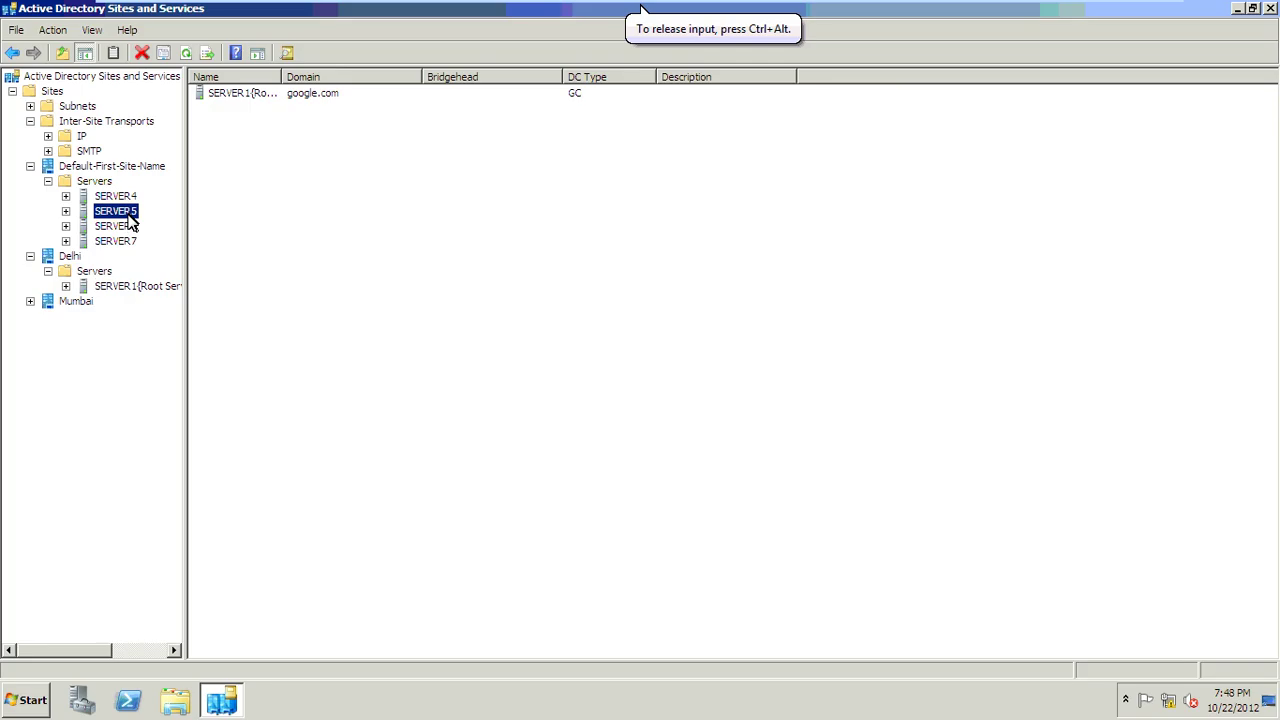
Step: Rename SERVER5 to SERVER5{ADC}
right_click(128, 213)
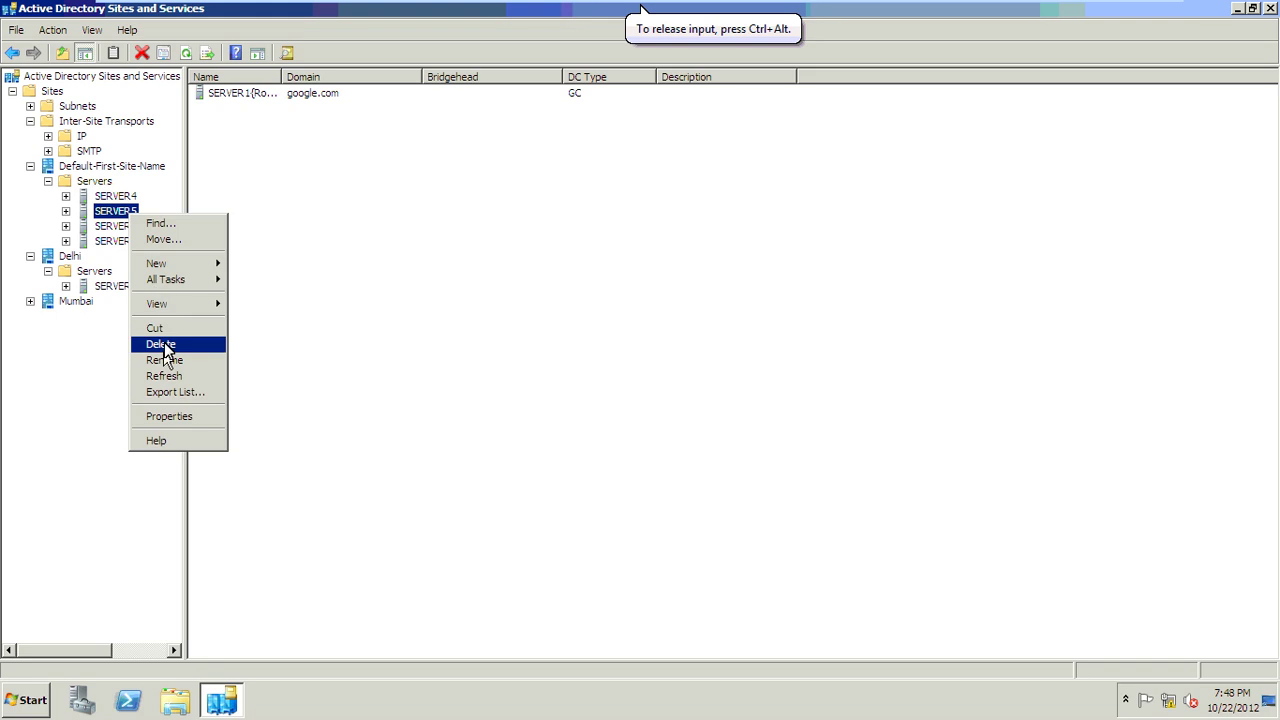
left_click(165, 360)
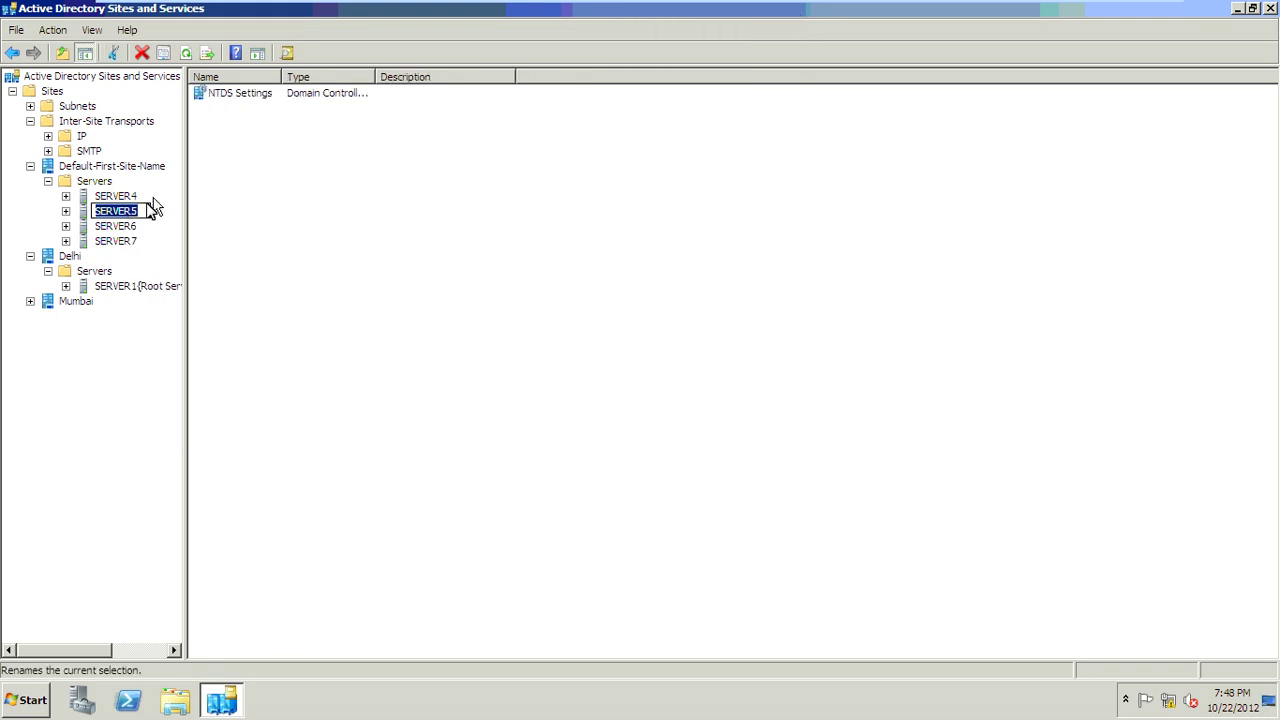
left_click(148, 210)
type("(DC")
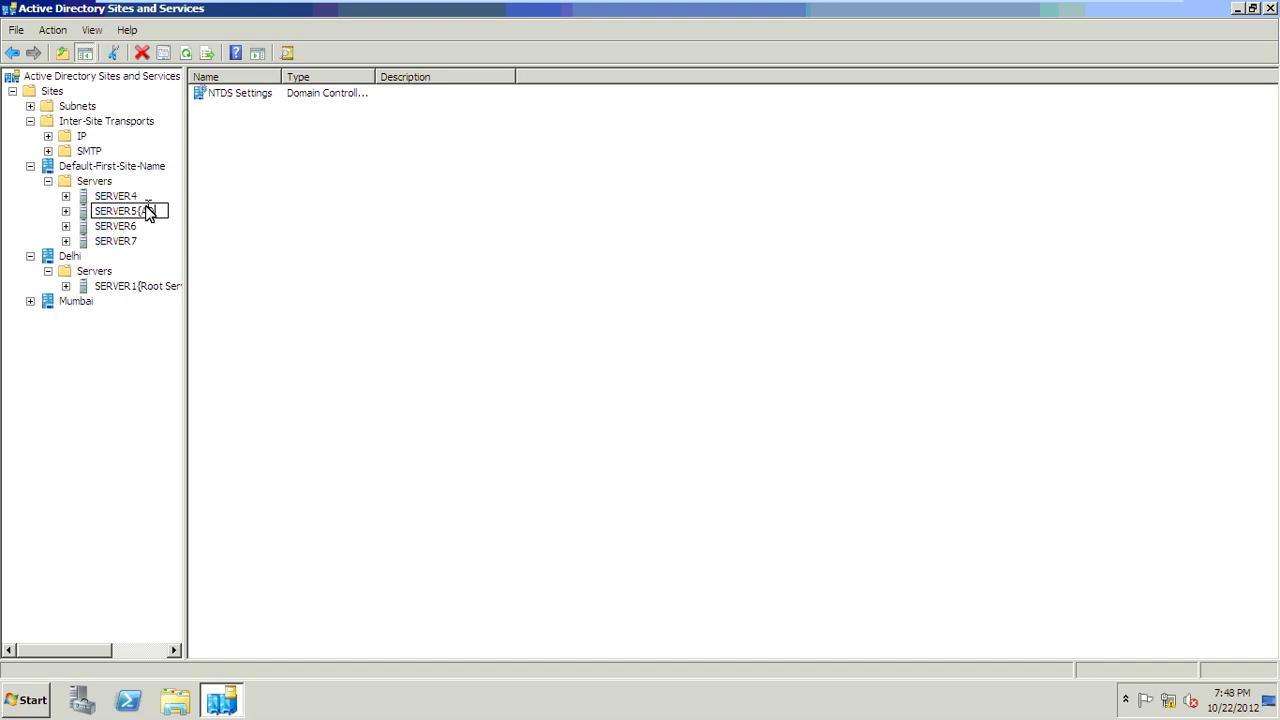
type(")")
left_click(259, 232)
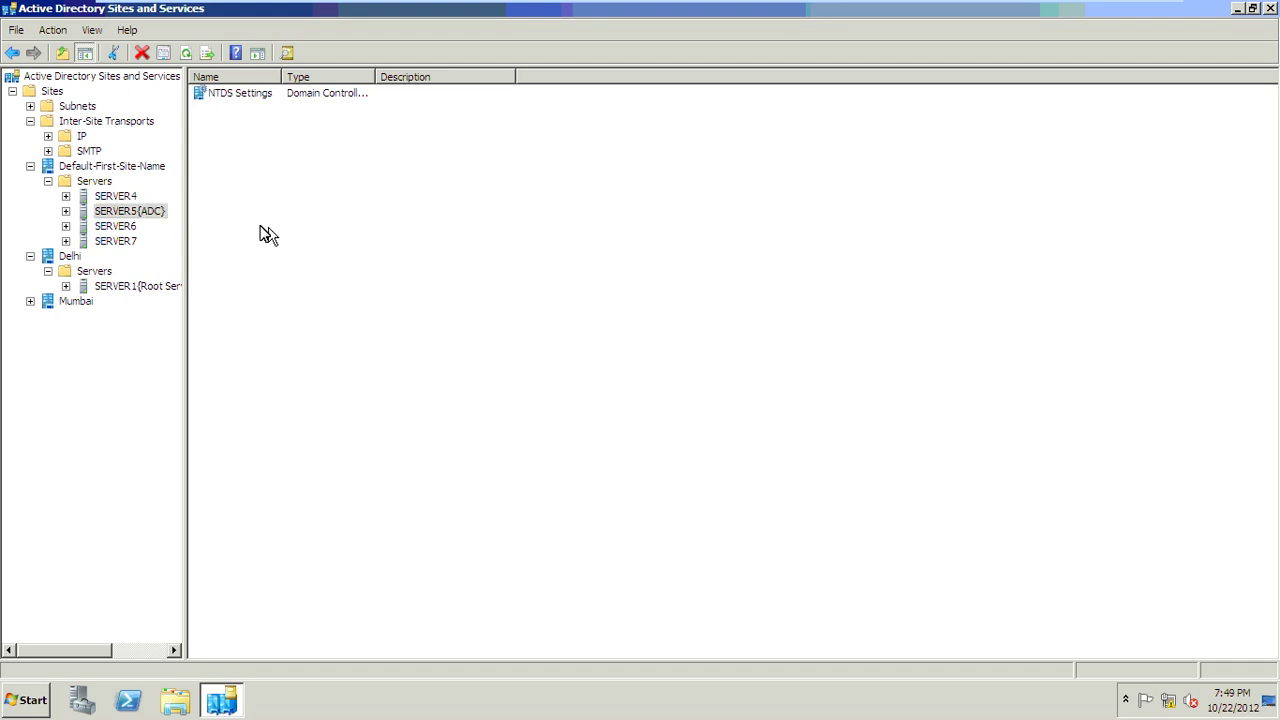
Step: Move SERVER5{ADC} into the Mumbai site
right_click(153, 213)
left_click(186, 237)
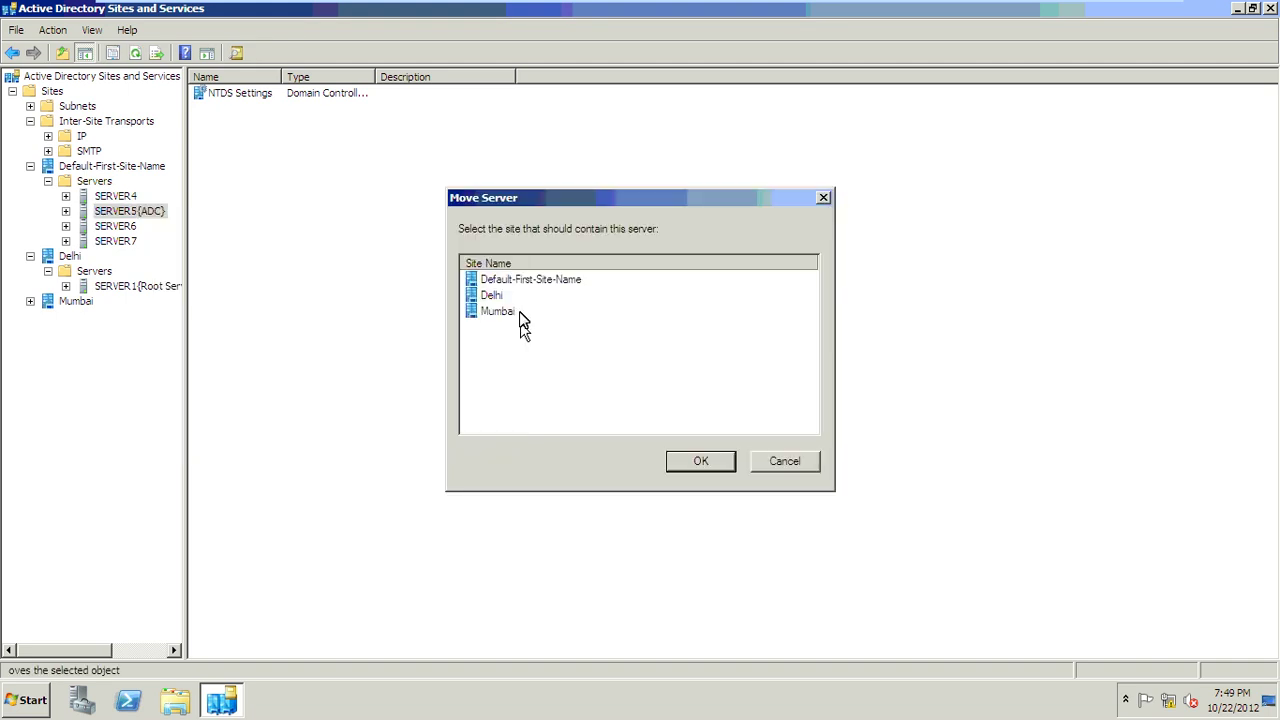
left_click(520, 312)
left_click(690, 458)
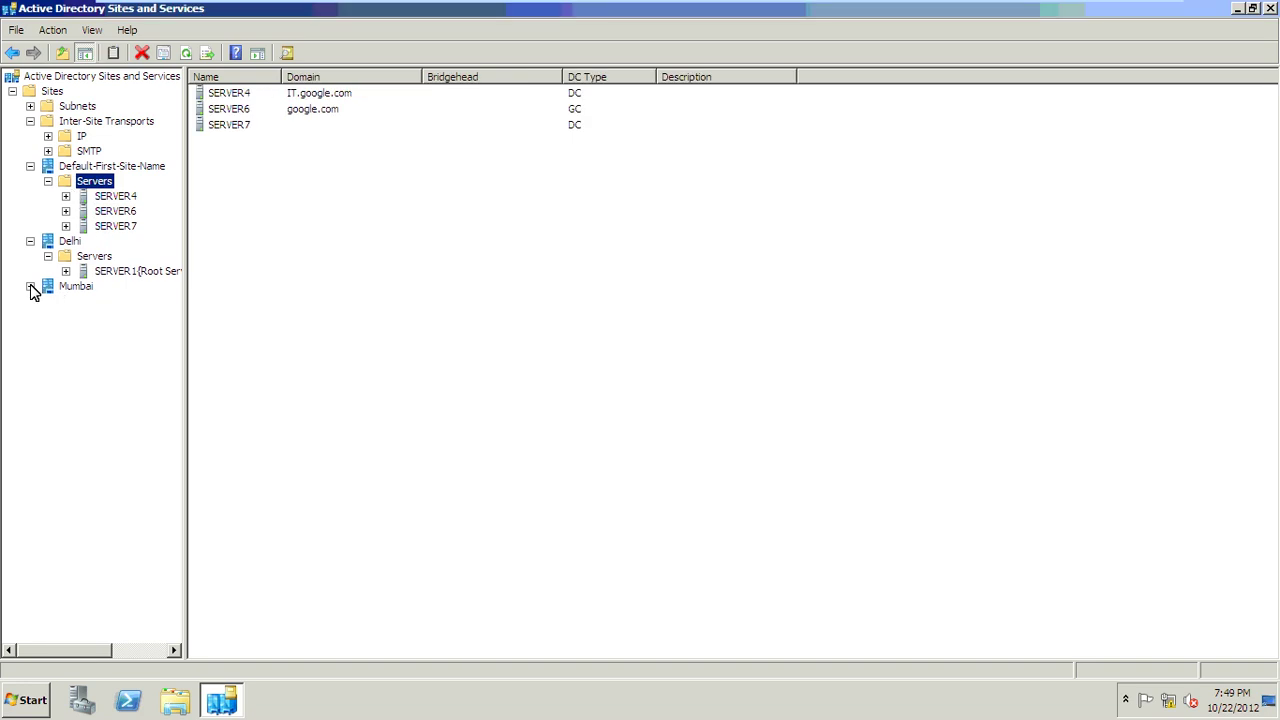
Step: List SERVER5{ADC} in Mumbai's Servers folder, then expand SERVER1 under Delhi
left_click(30, 286)
left_click(84, 303)
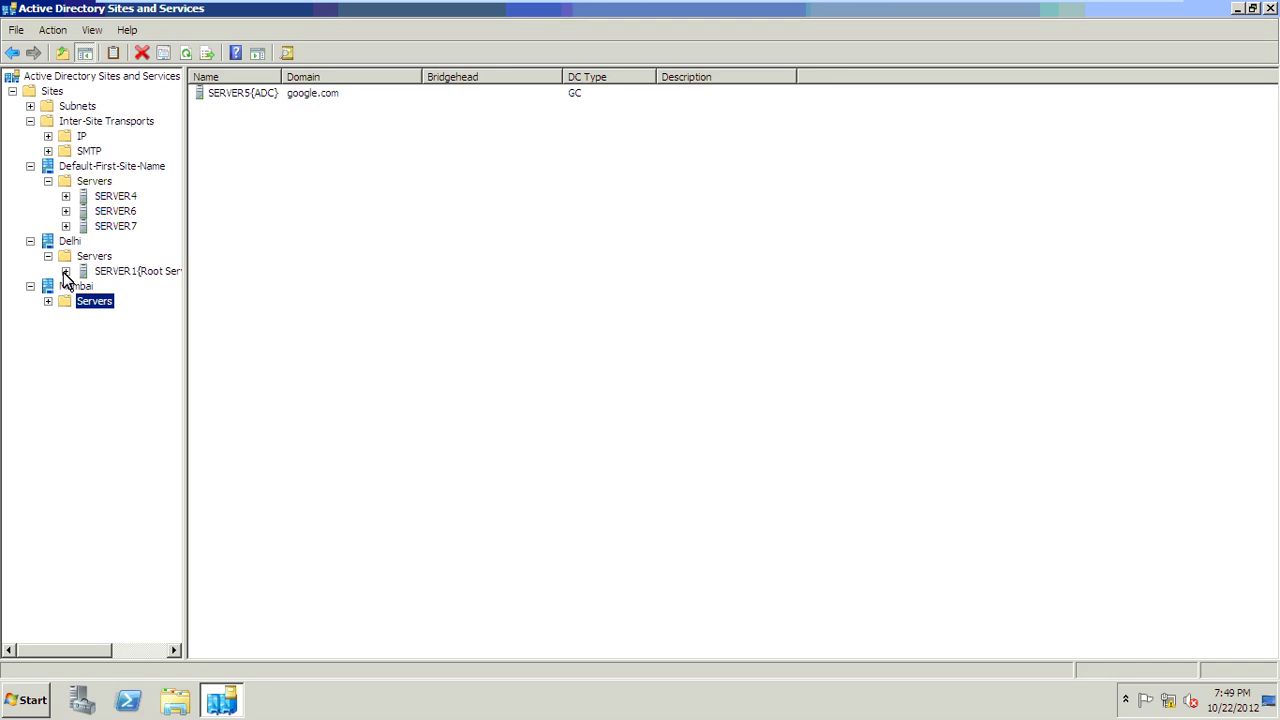
left_click(66, 272)
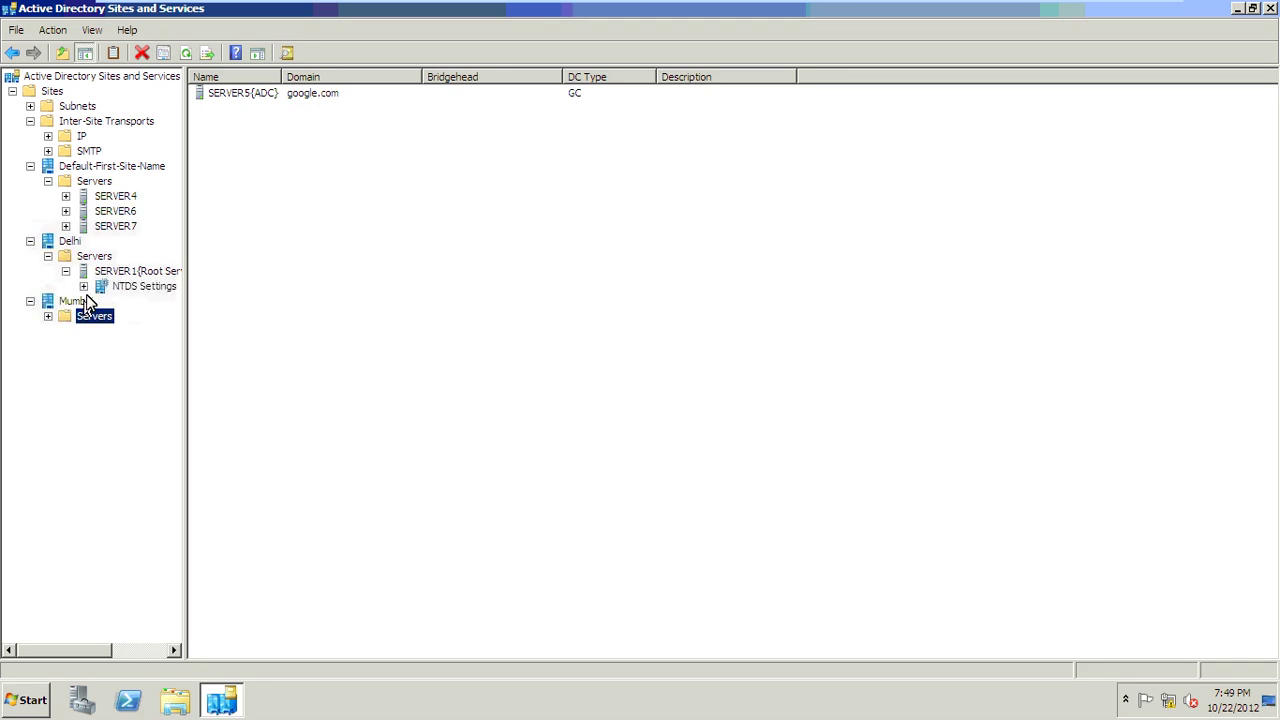
Step: Inspect SERVER1's NTDS Settings connections and properties in the Delhi site
left_click(84, 287)
left_click(139, 287)
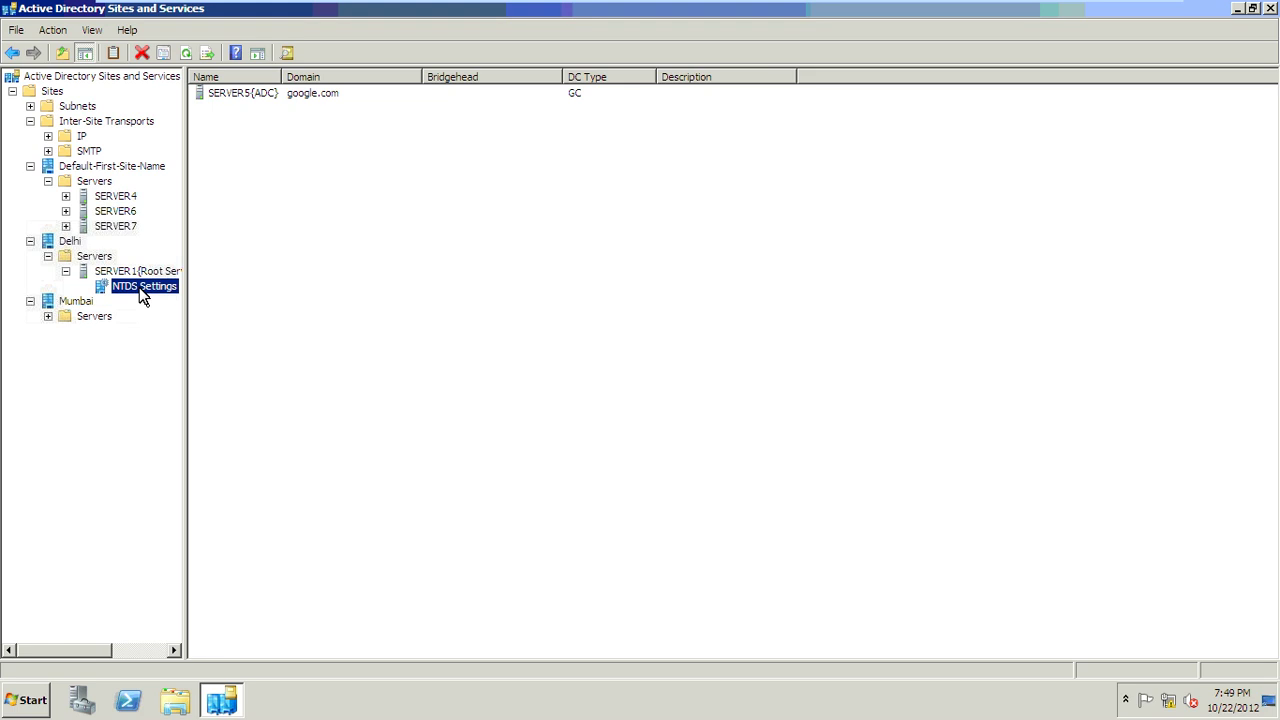
right_click(139, 287)
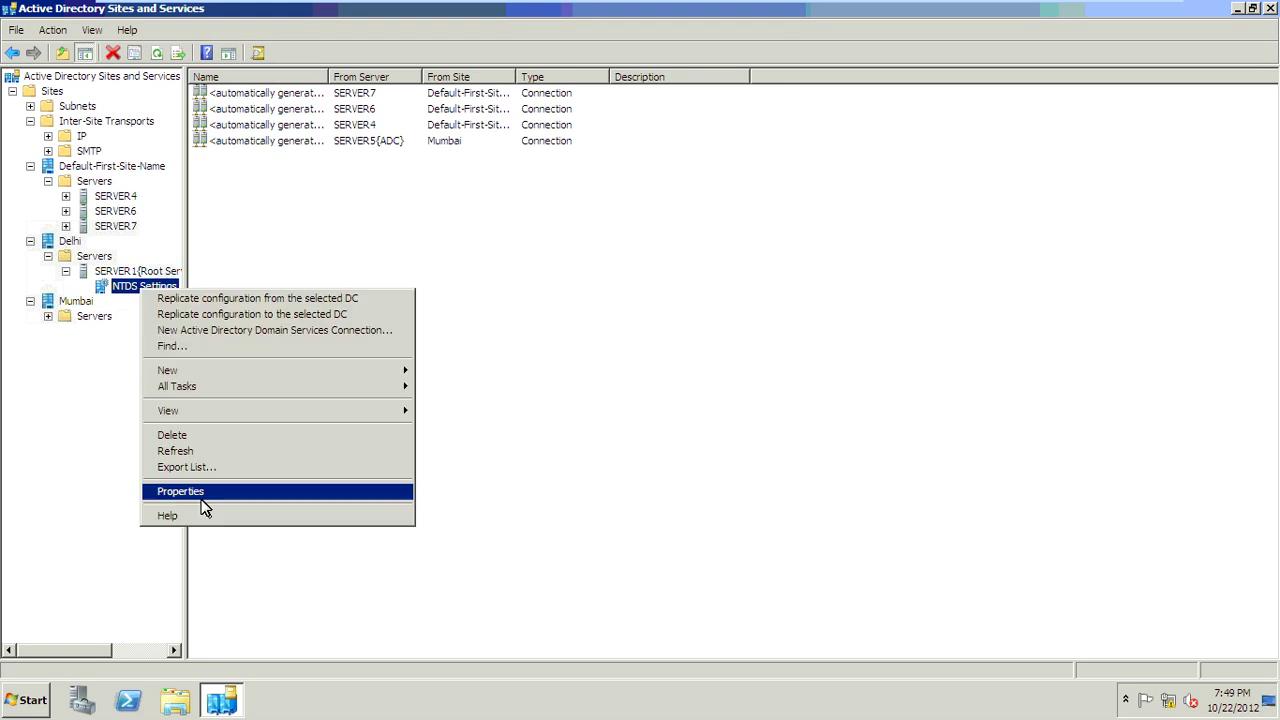
left_click(205, 492)
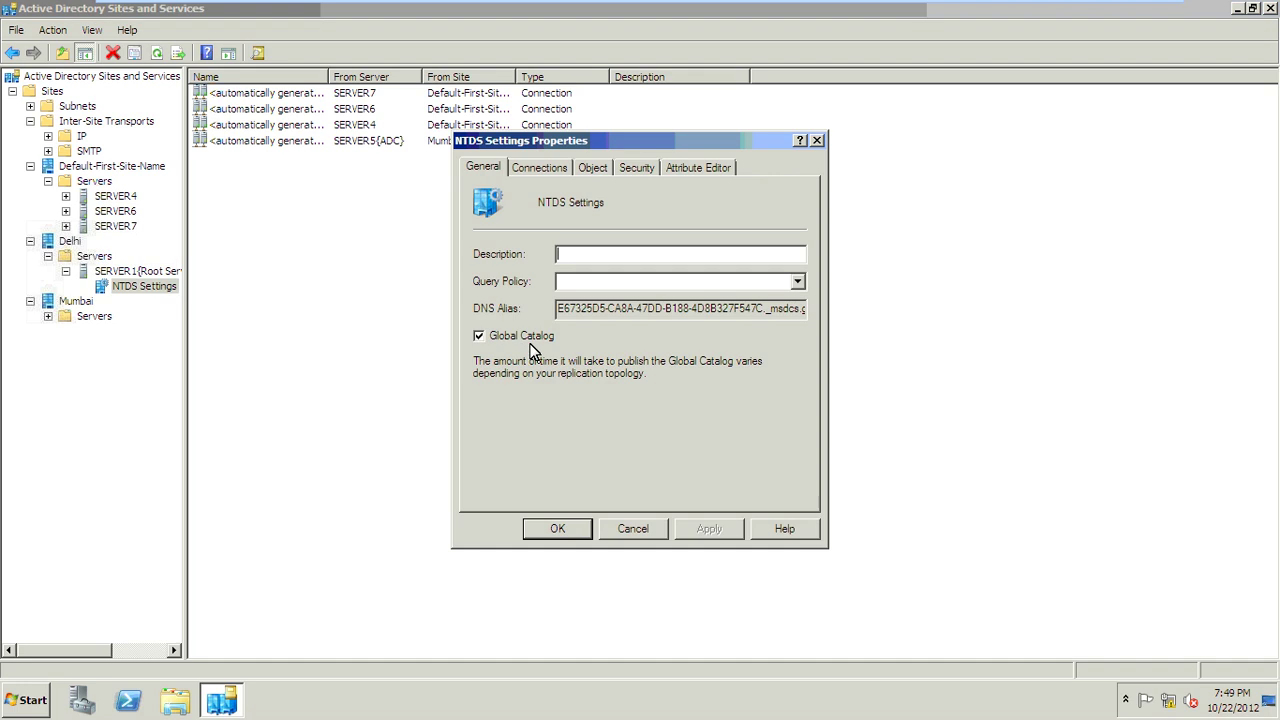
left_click(550, 529)
Step: Inspect SERVER5{ADC}'s NTDS Settings: connections from SERVER7, SERVER4, SERVER1, SERVER6, Global Catalog enabled
left_click(48, 318)
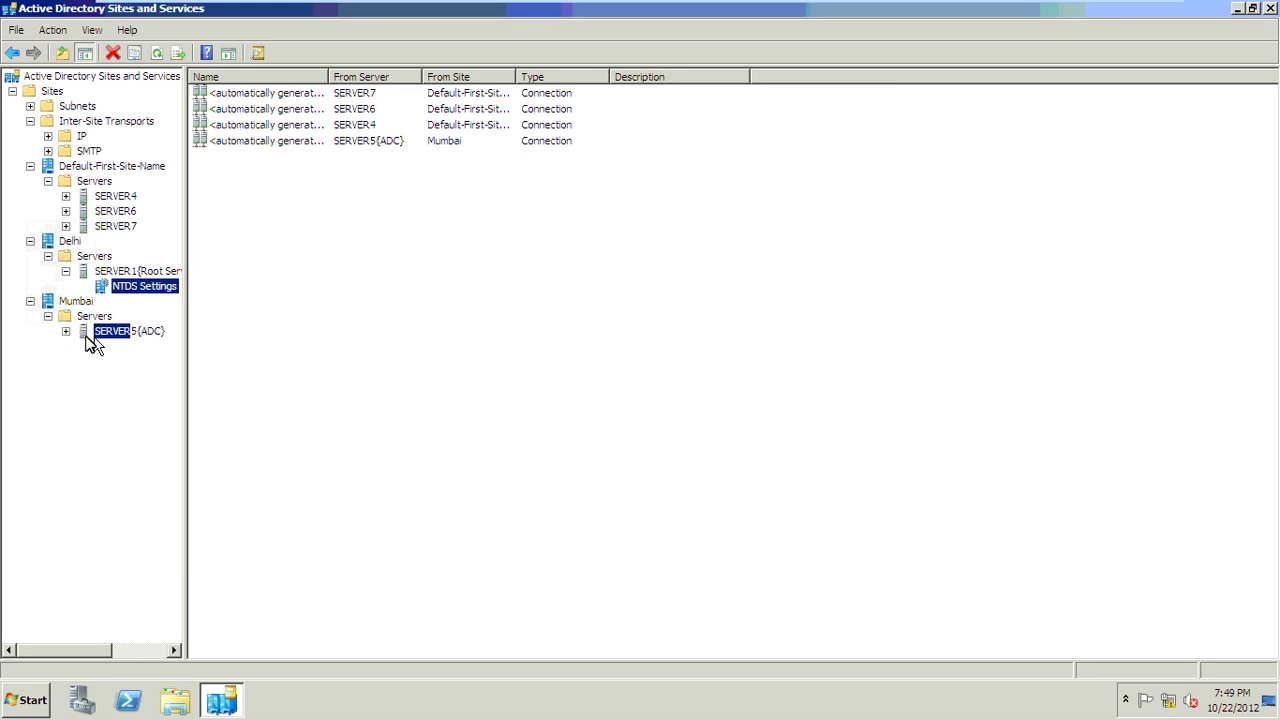
right_click(94, 338)
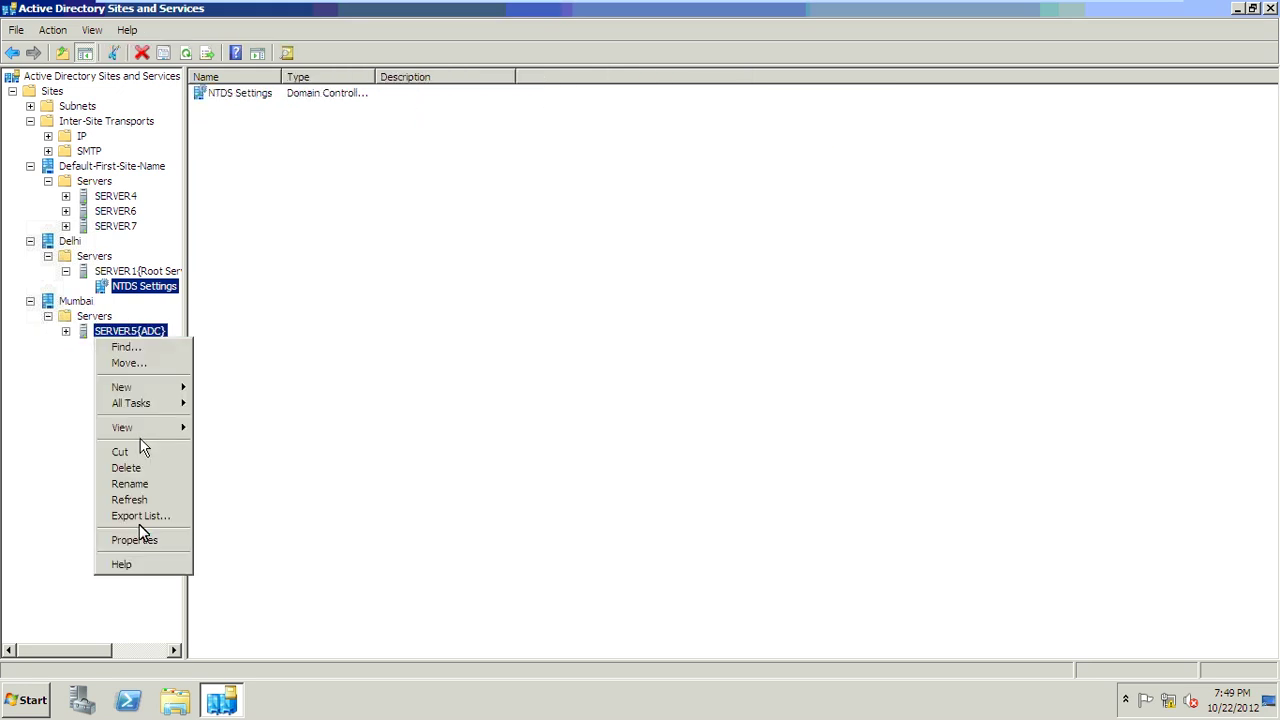
left_click(141, 539)
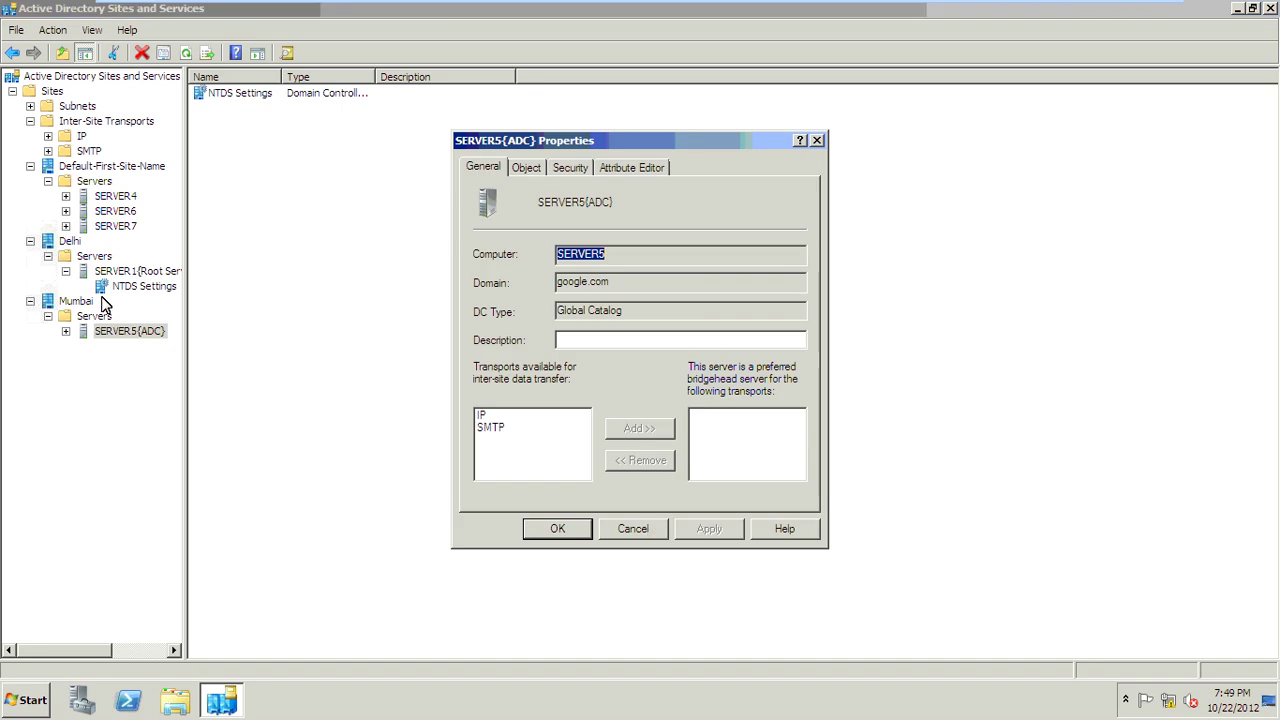
left_click(66, 331)
left_click(66, 331)
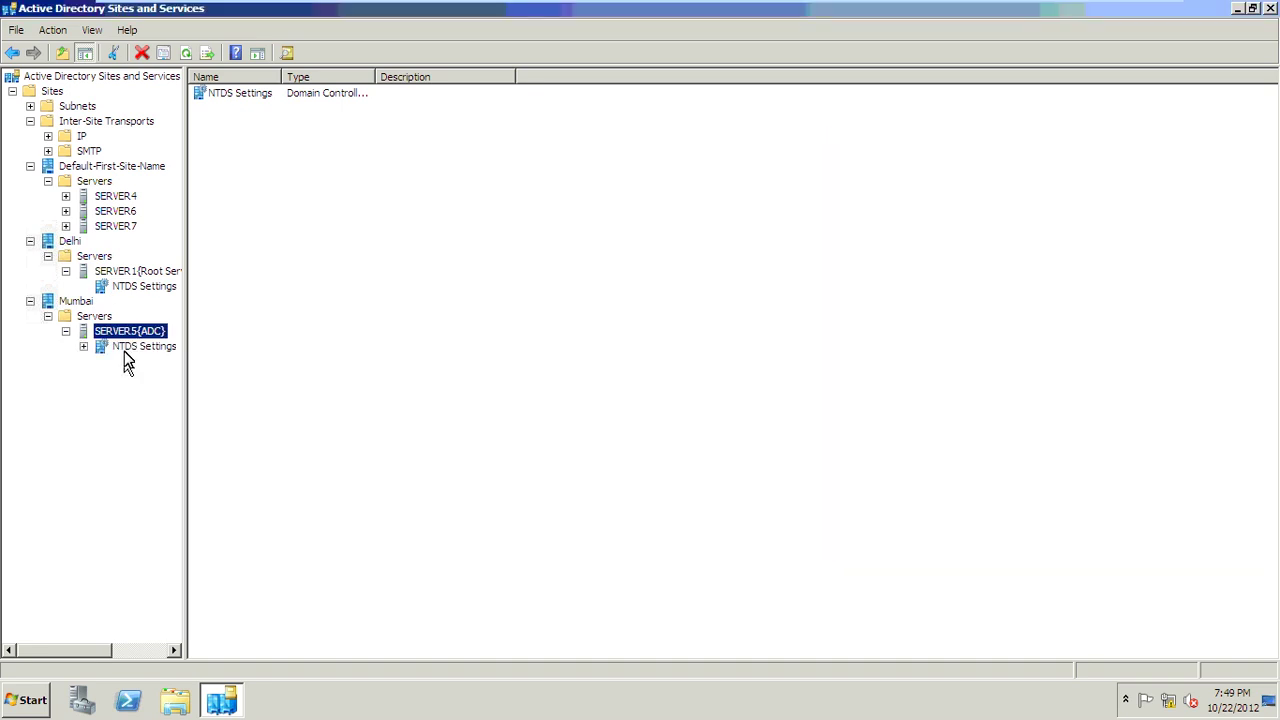
left_click(128, 350)
right_click(127, 349)
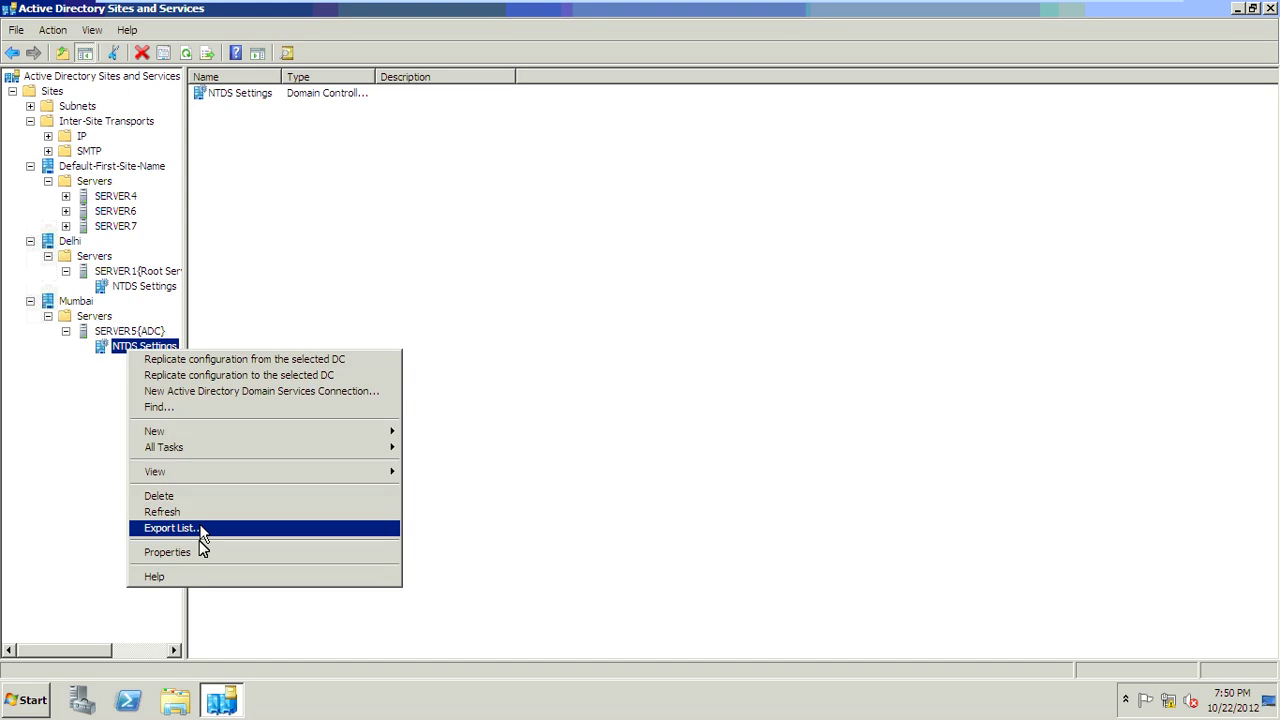
left_click(201, 556)
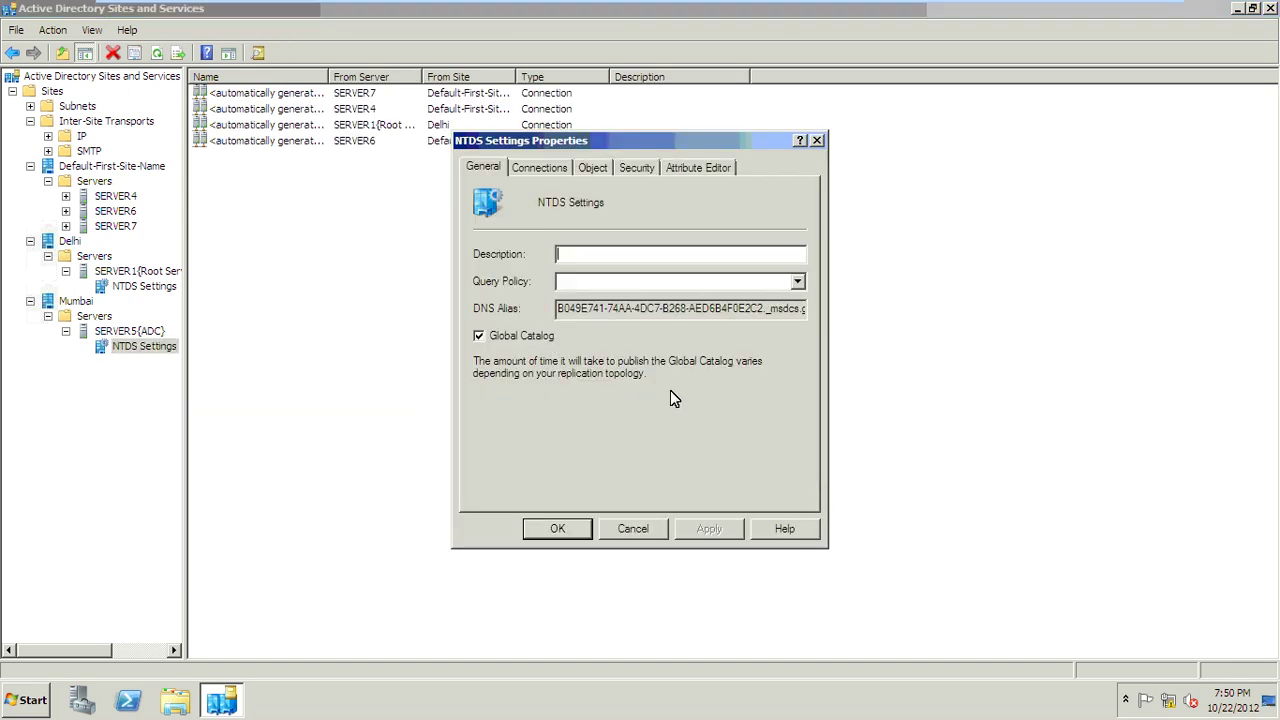
left_click(557, 528)
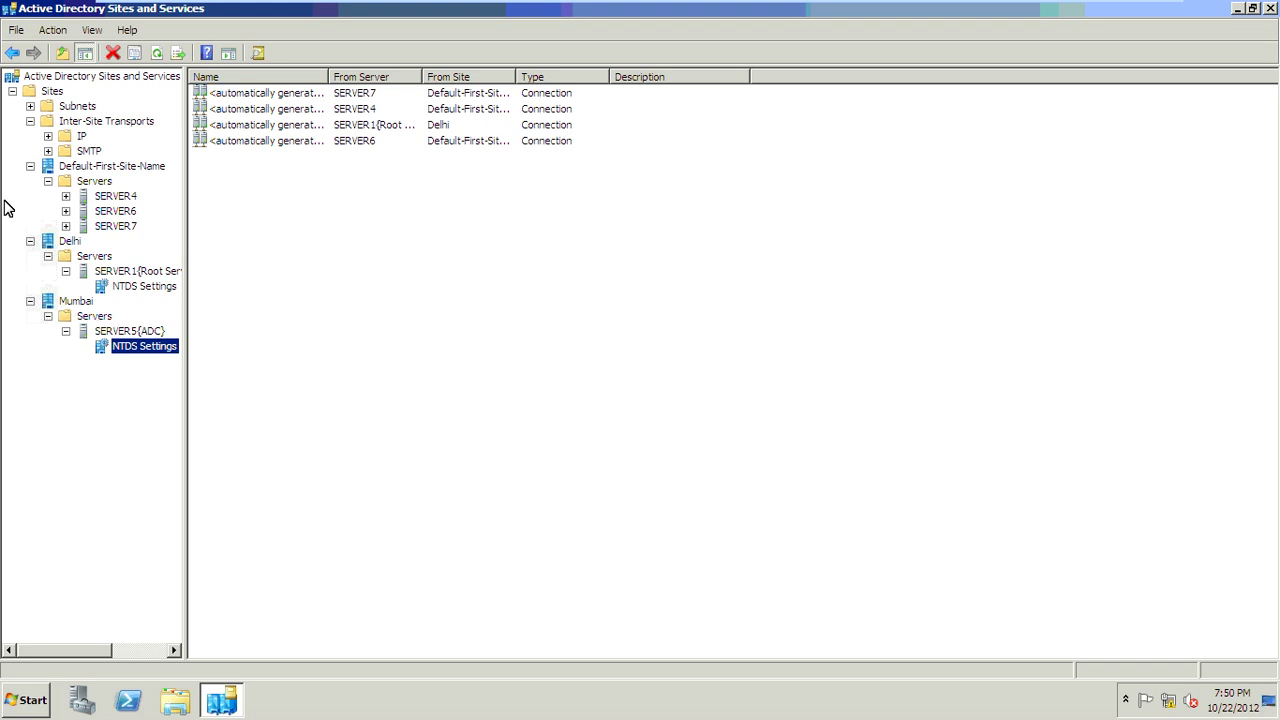
Step: Collapse the expanded site and server nodes in the Sites tree
left_click(65, 271)
left_click(48, 256)
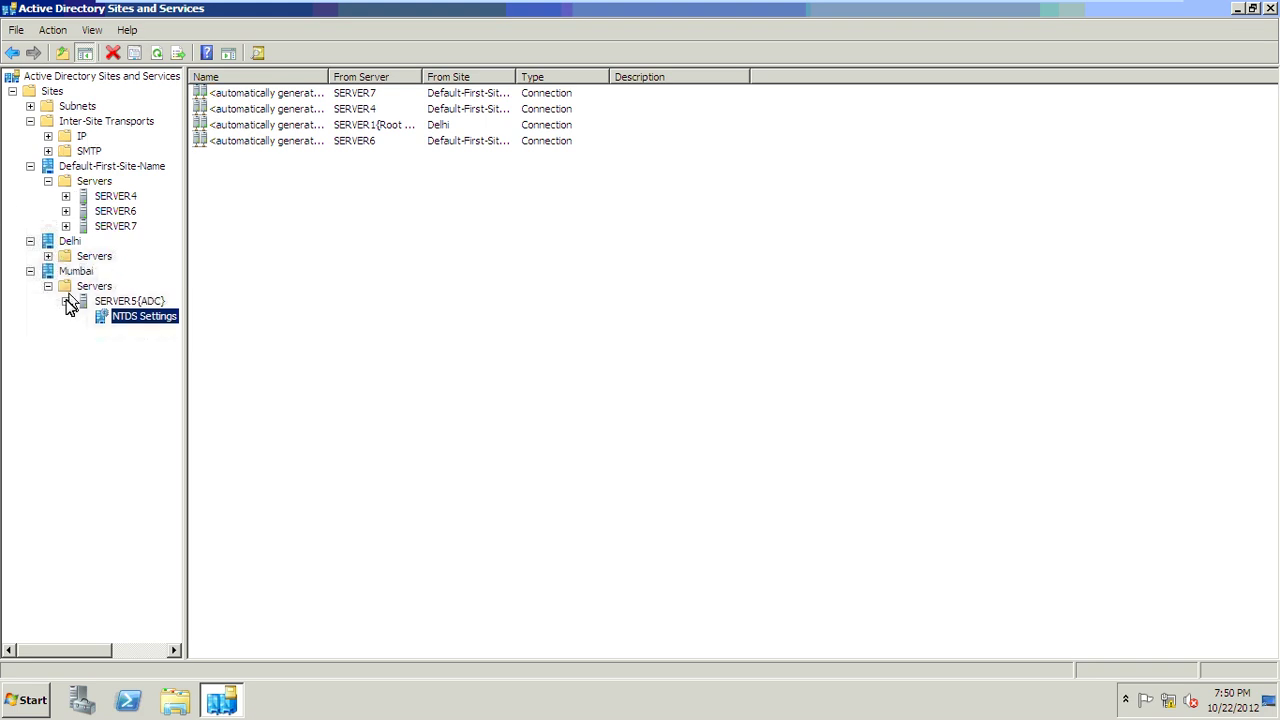
left_click(48, 286)
left_click(30, 271)
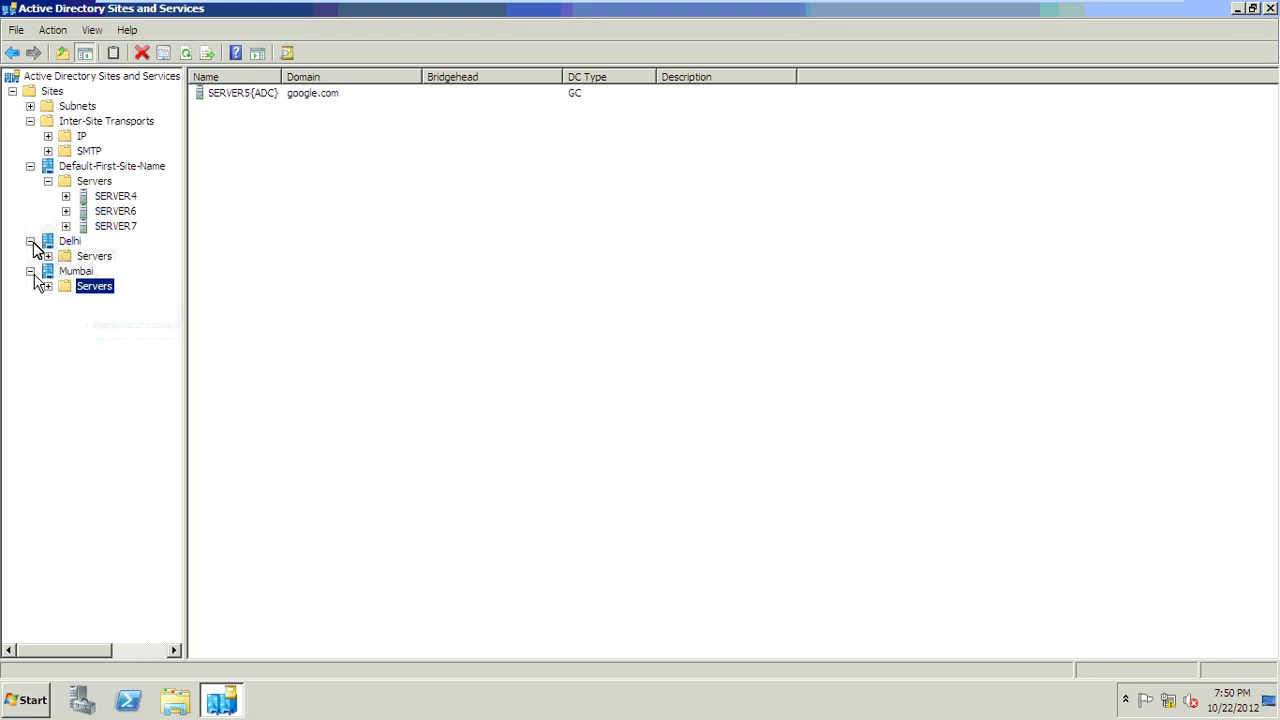
left_click(30, 241)
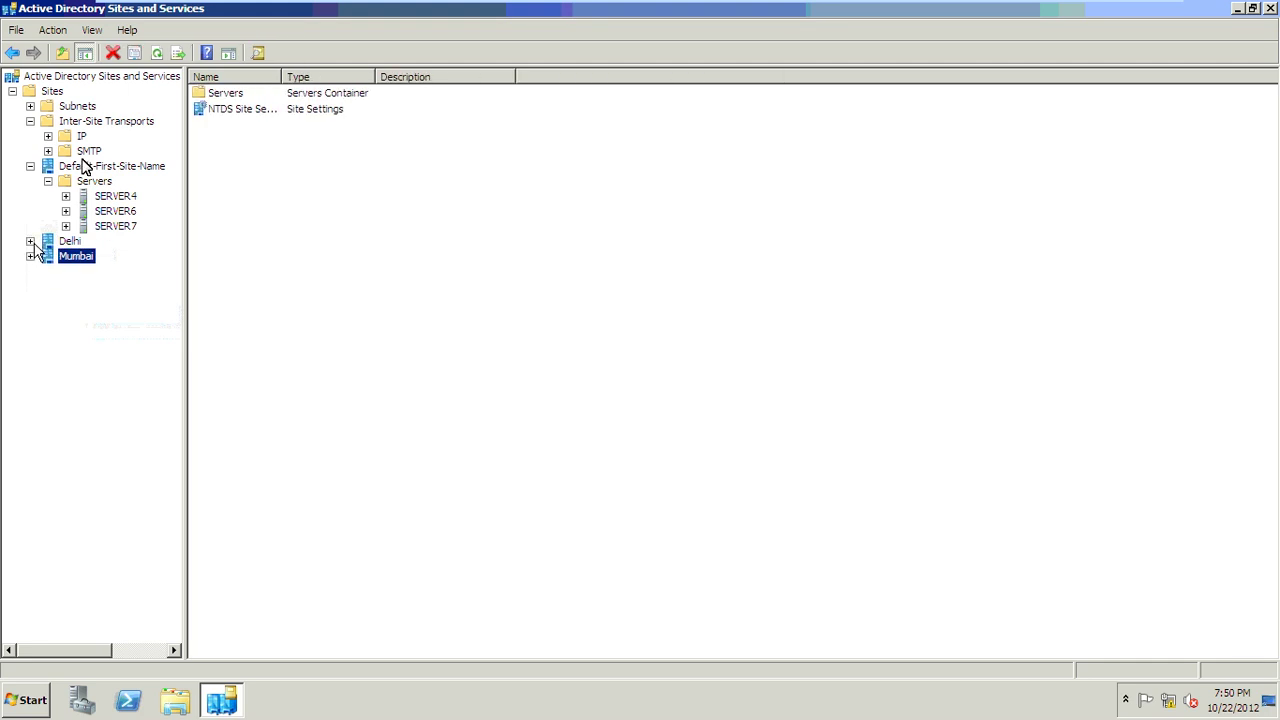
left_click(49, 182)
left_click(30, 166)
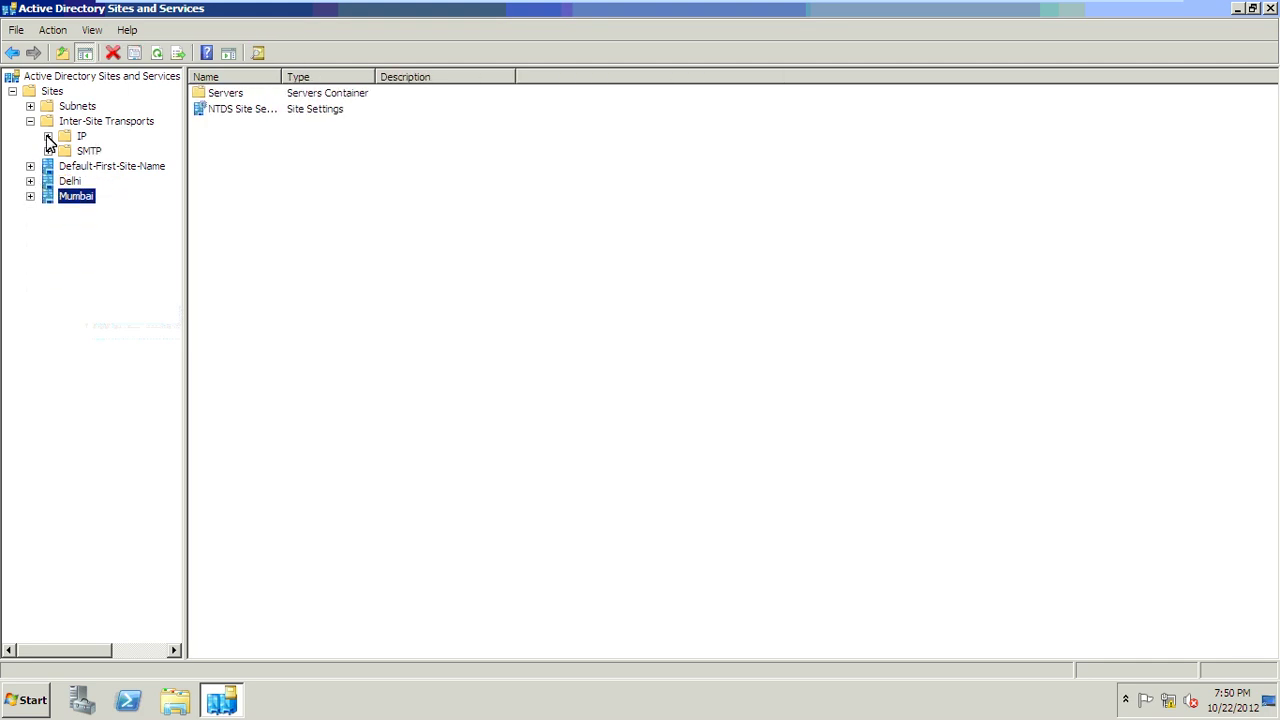
Step: Create the IP site link Delhi-Mumbai containing the Delhi and Mumbai sites
left_click(74, 123)
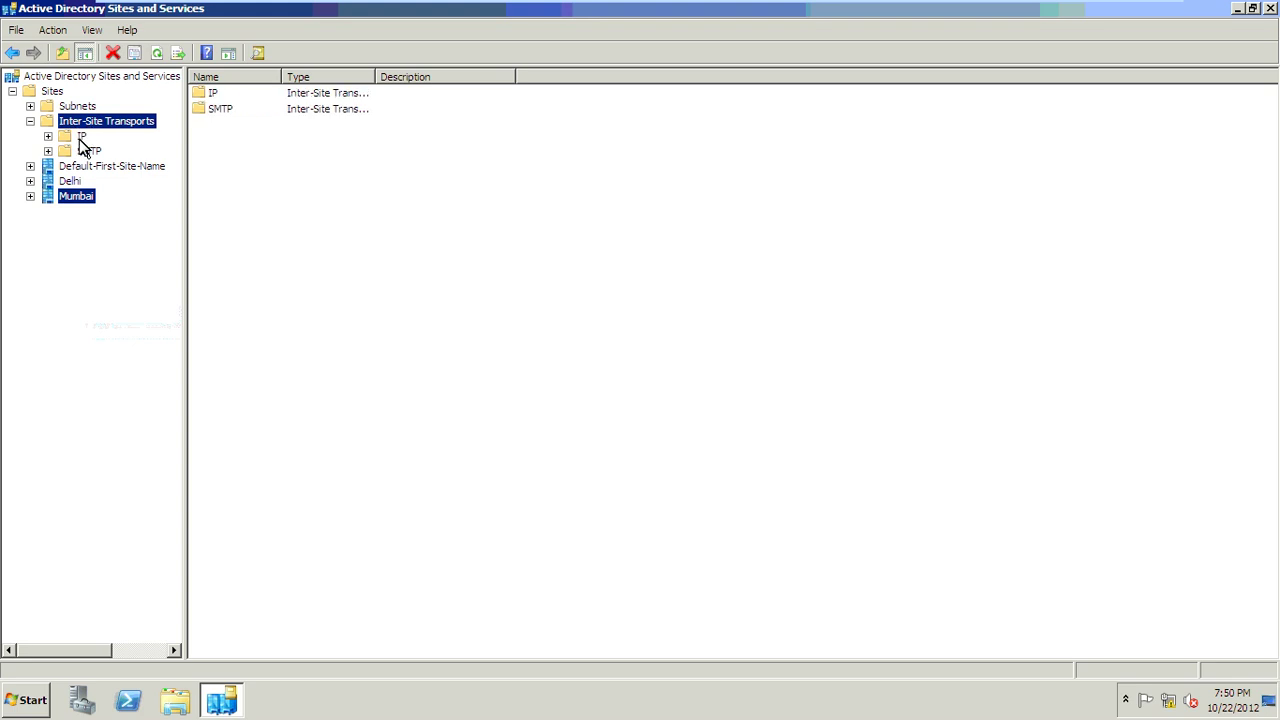
left_click(80, 137)
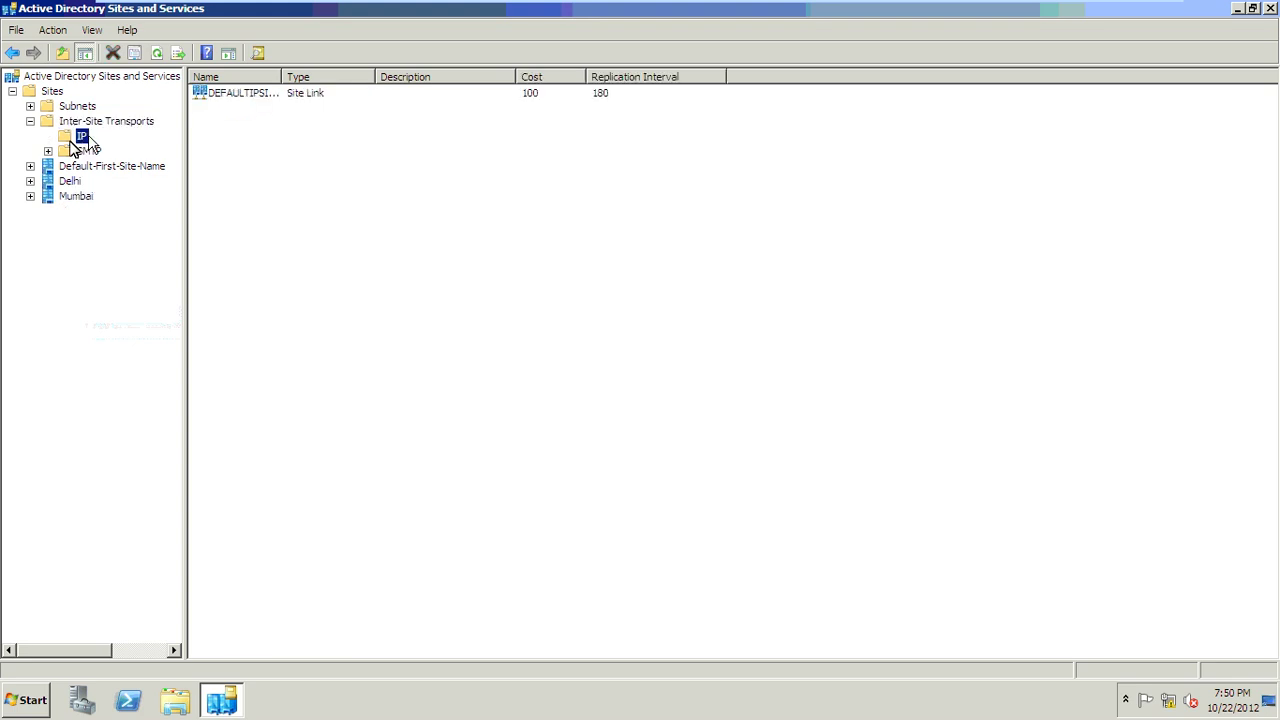
right_click(86, 137)
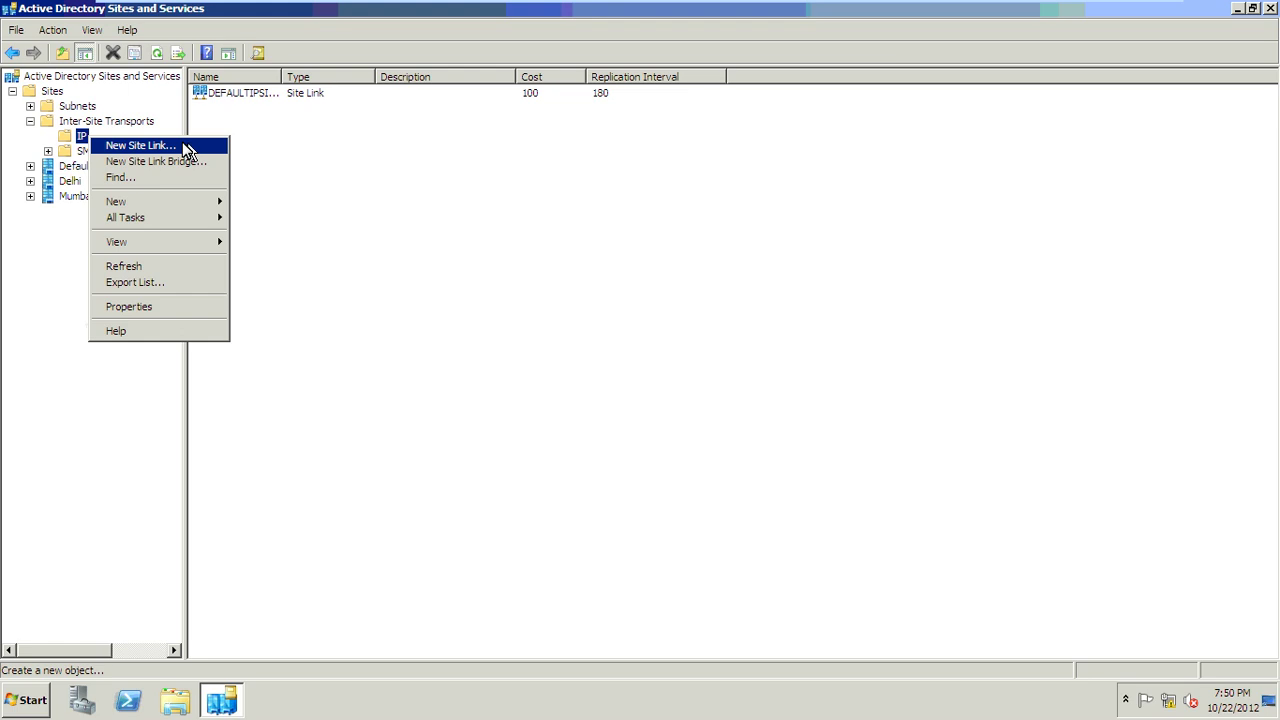
left_click(184, 145)
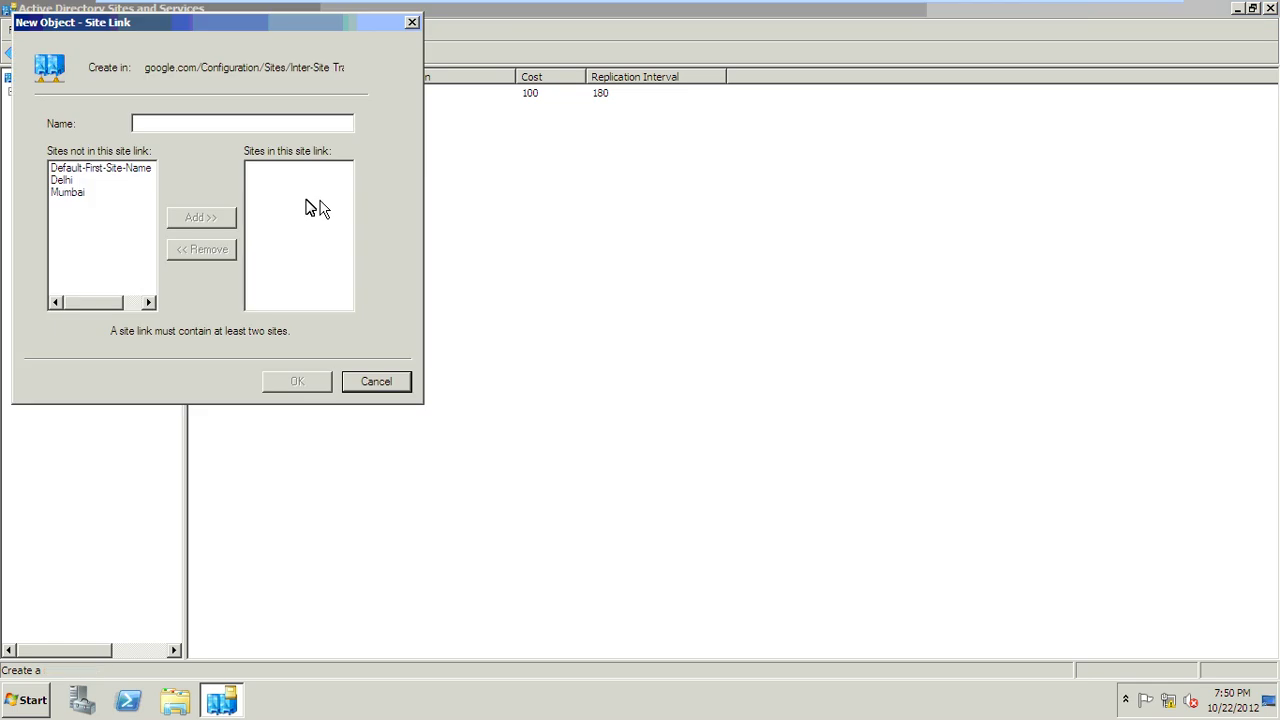
type("Del")
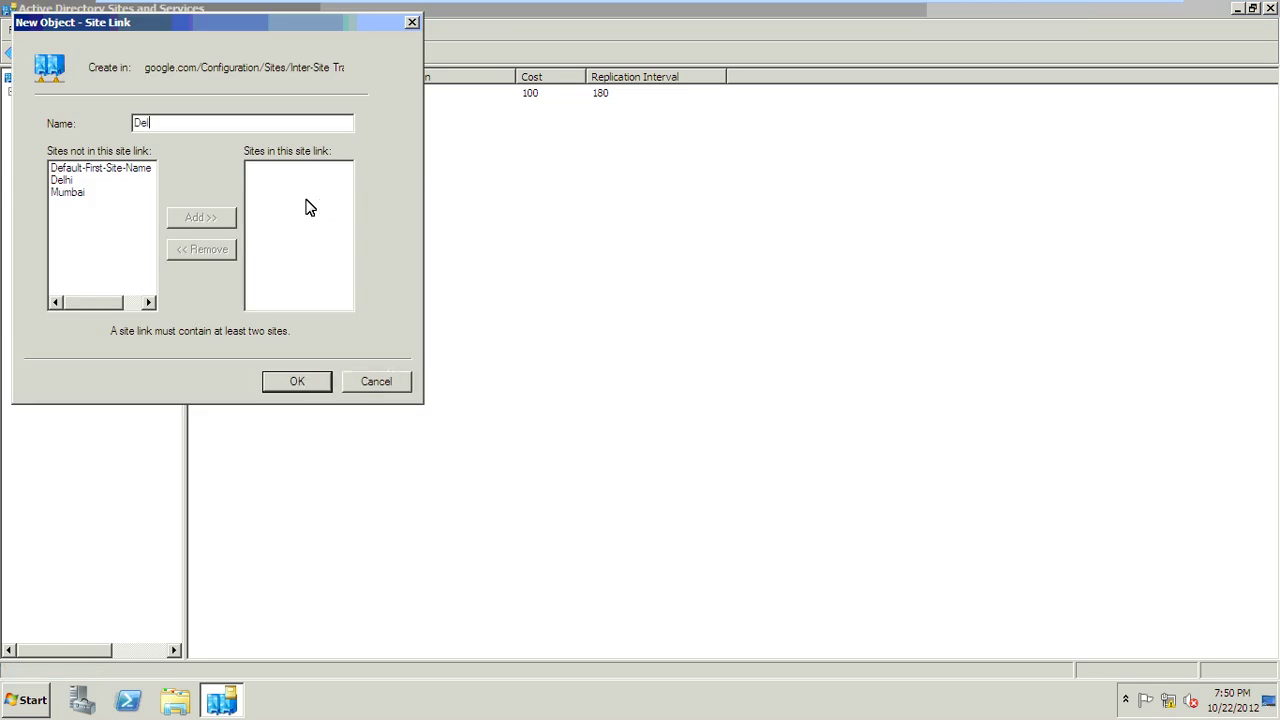
type("hi-Mumbai")
left_click(58, 180)
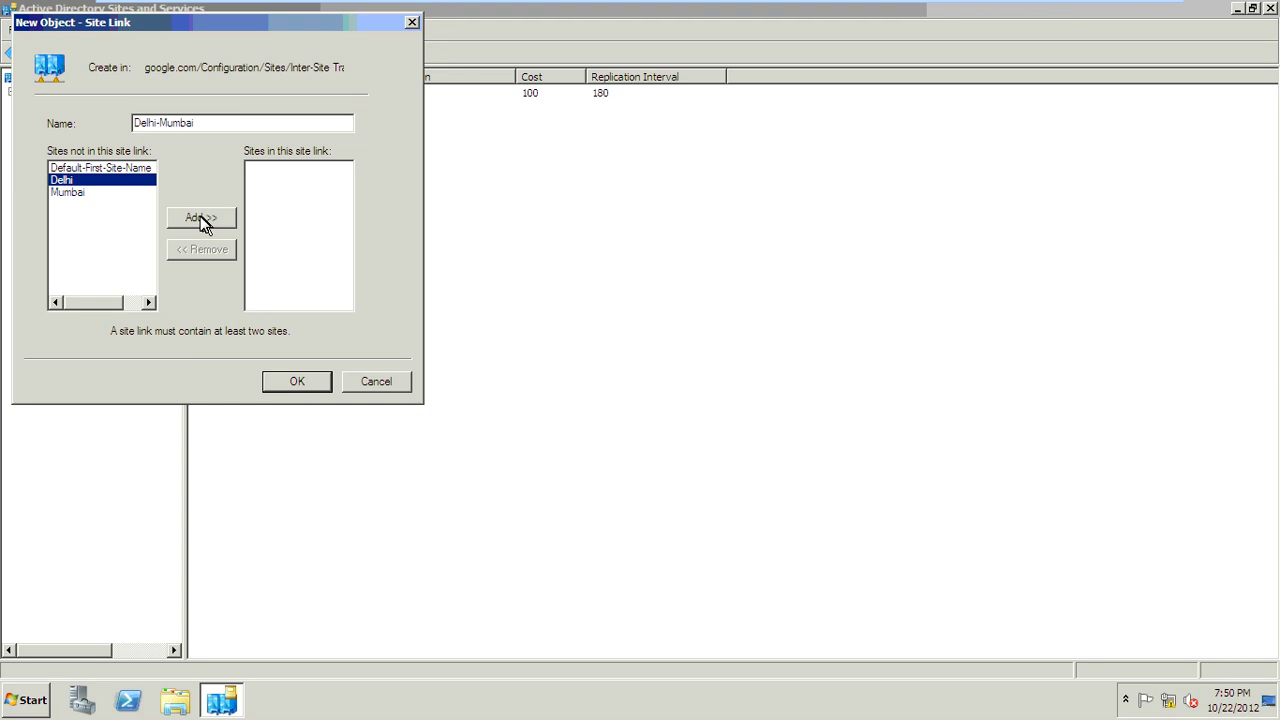
left_click(202, 217)
left_click(104, 182)
left_click(228, 218)
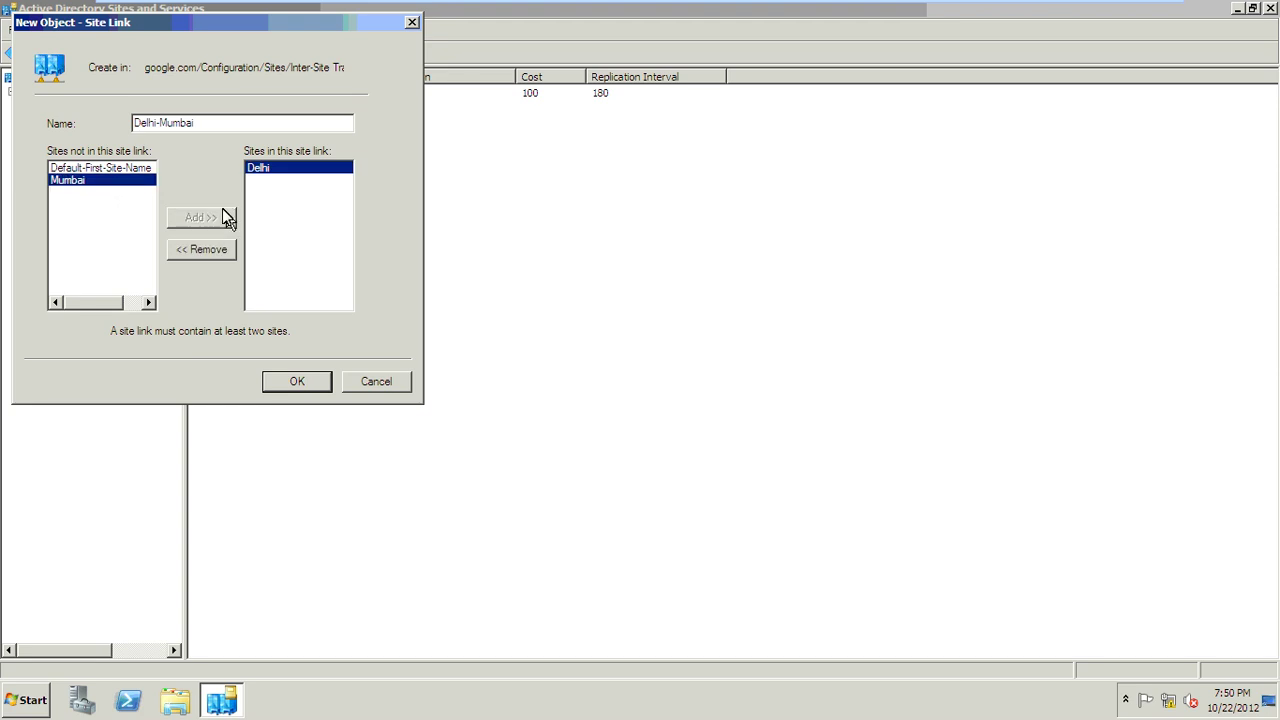
left_click(303, 381)
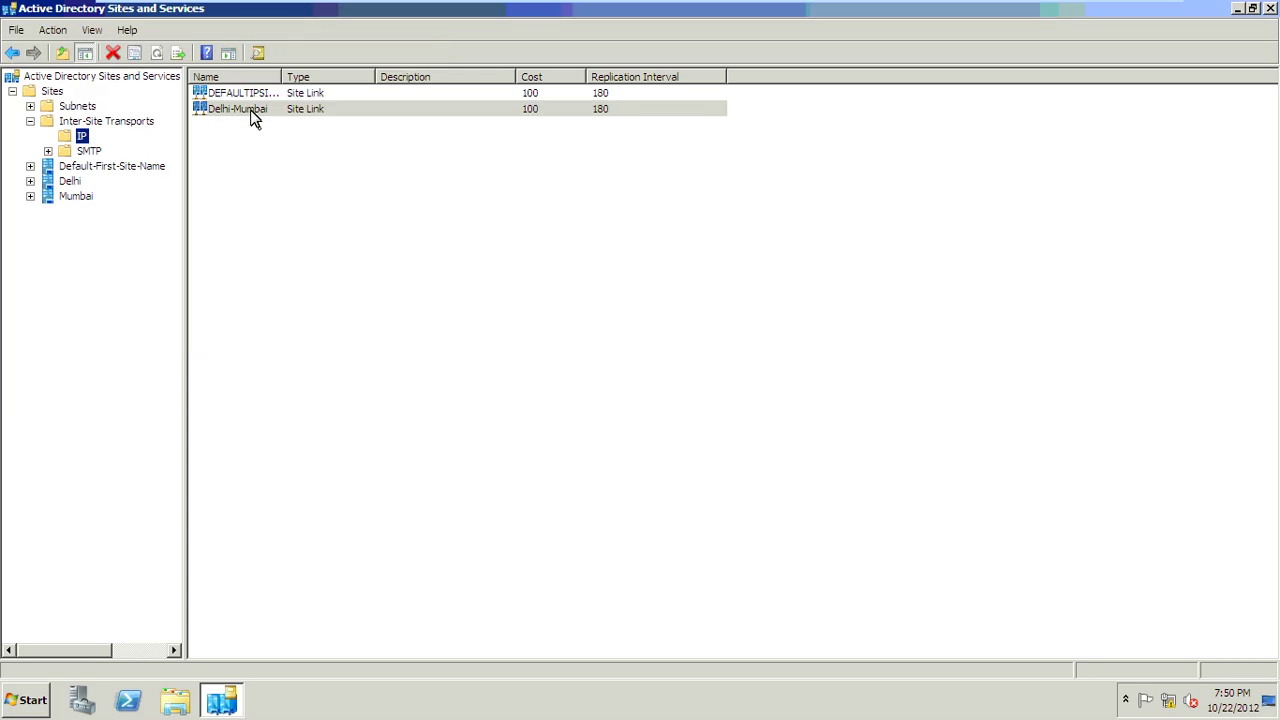
double_click(253, 118)
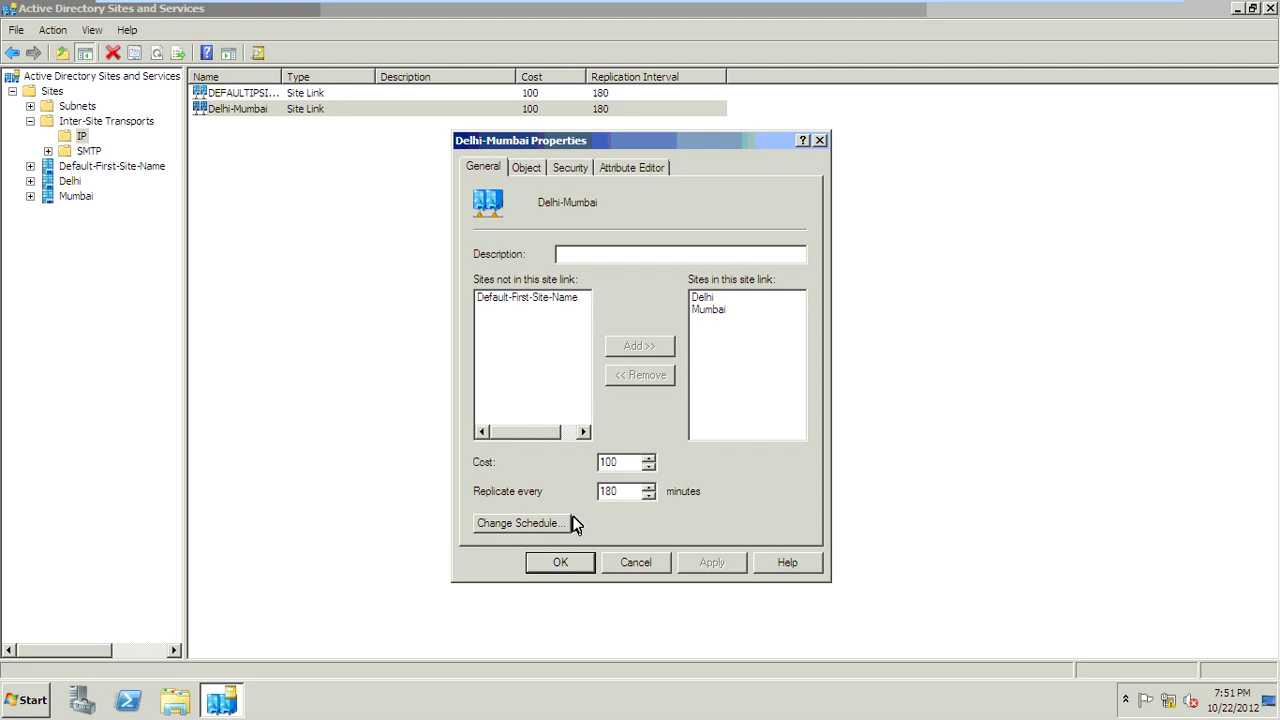
left_click(558, 523)
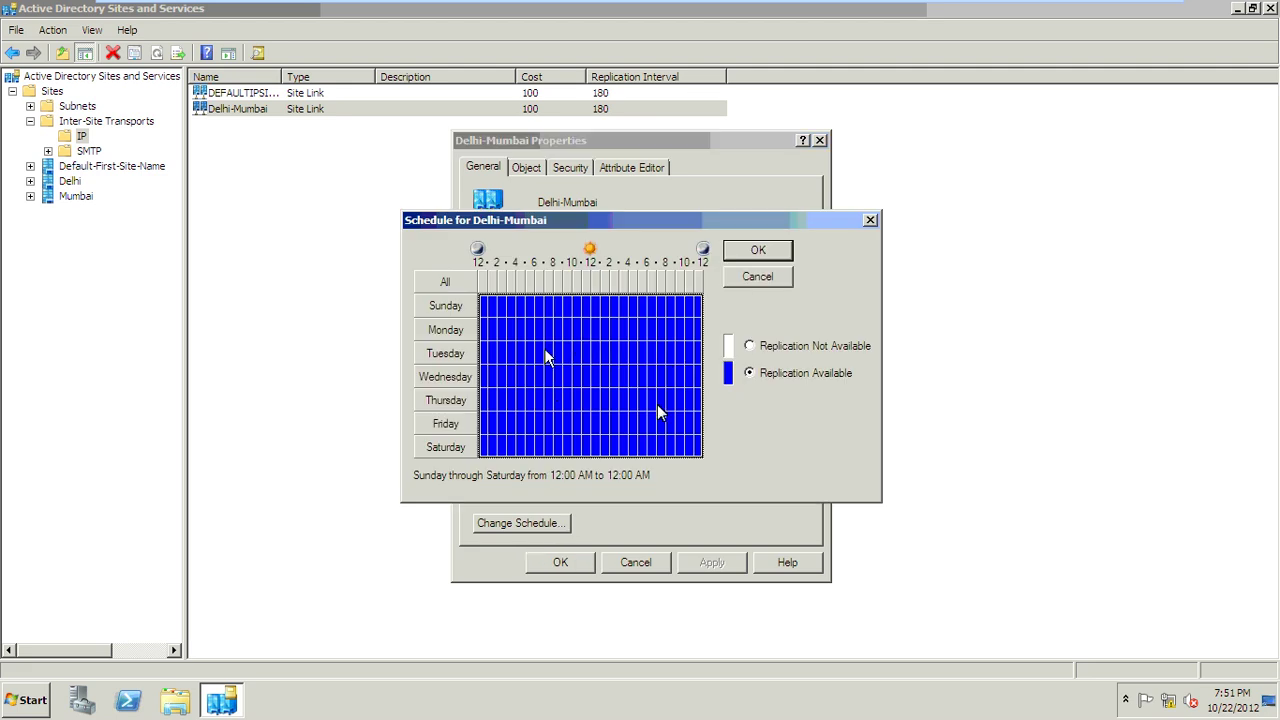
left_click_drag(545, 346, 713, 422)
left_click(749, 345)
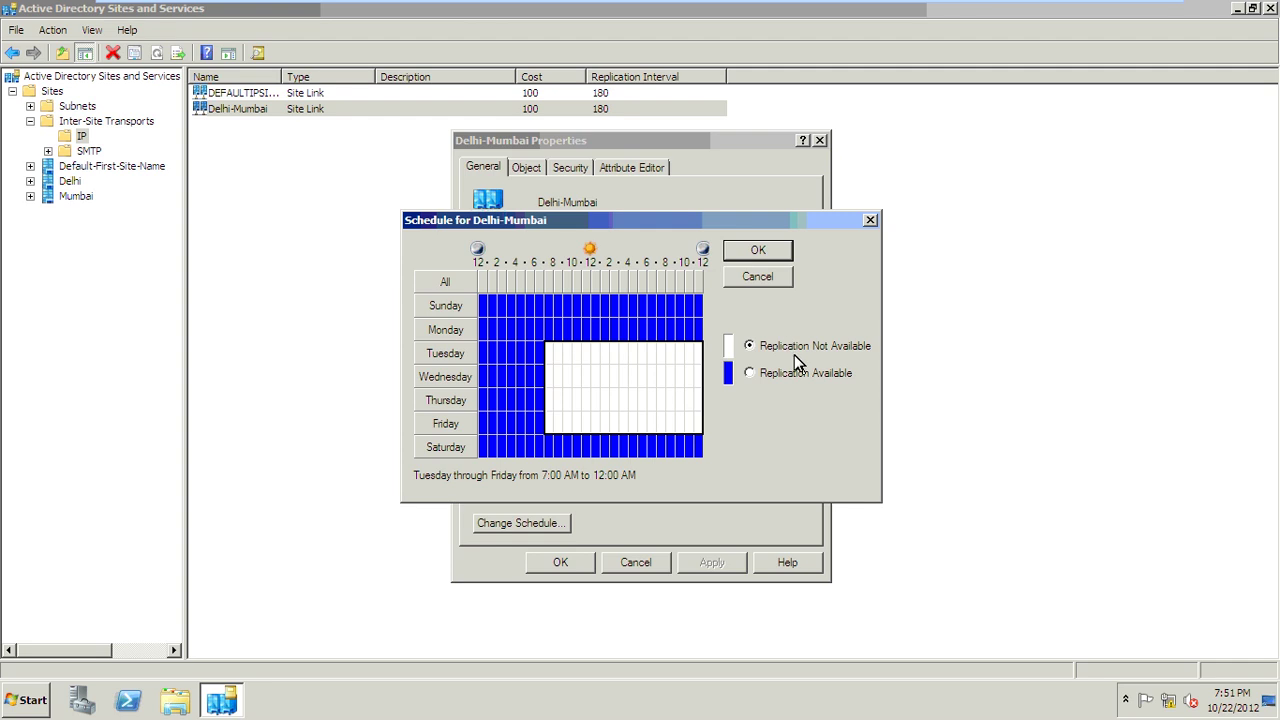
left_click(688, 321)
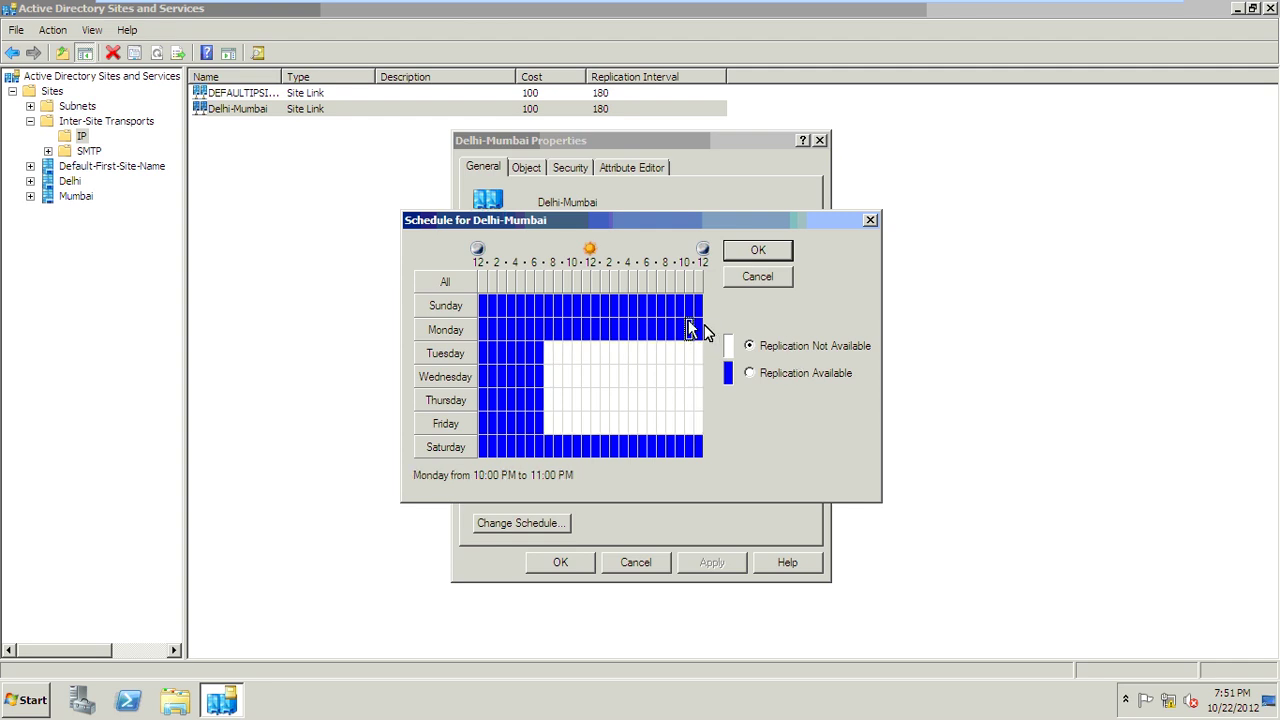
left_click(745, 280)
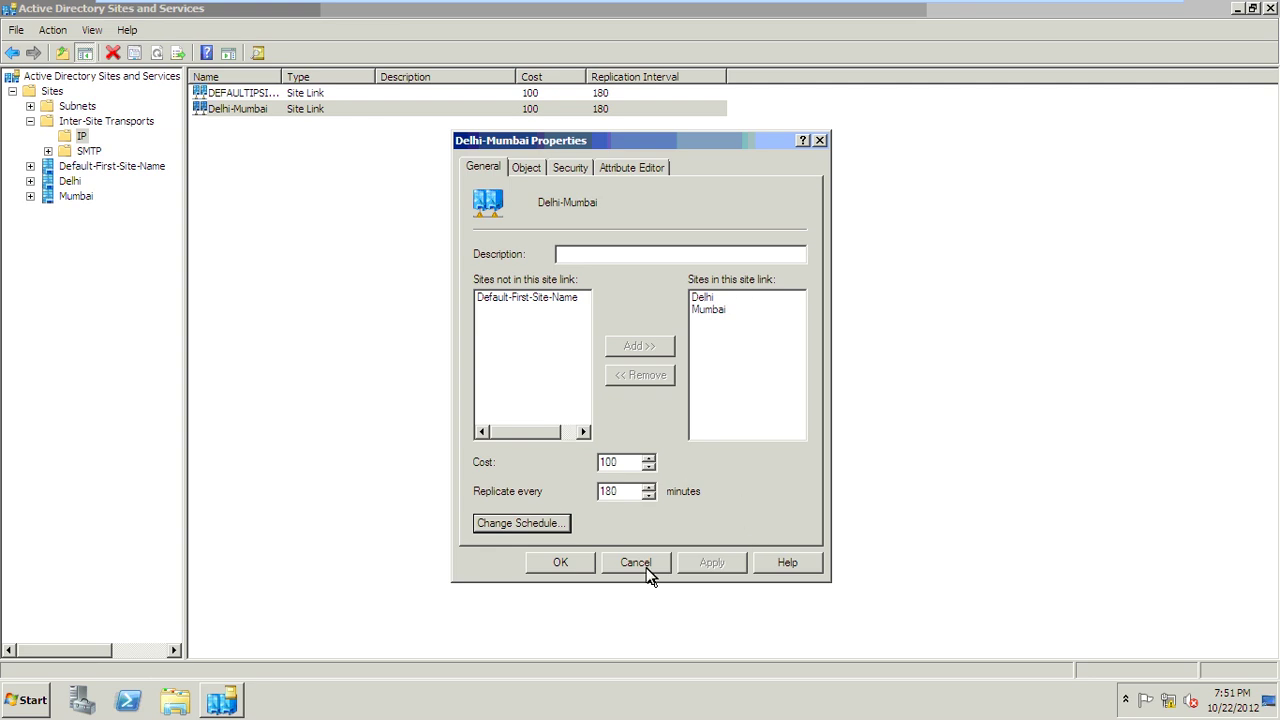
left_click(580, 565)
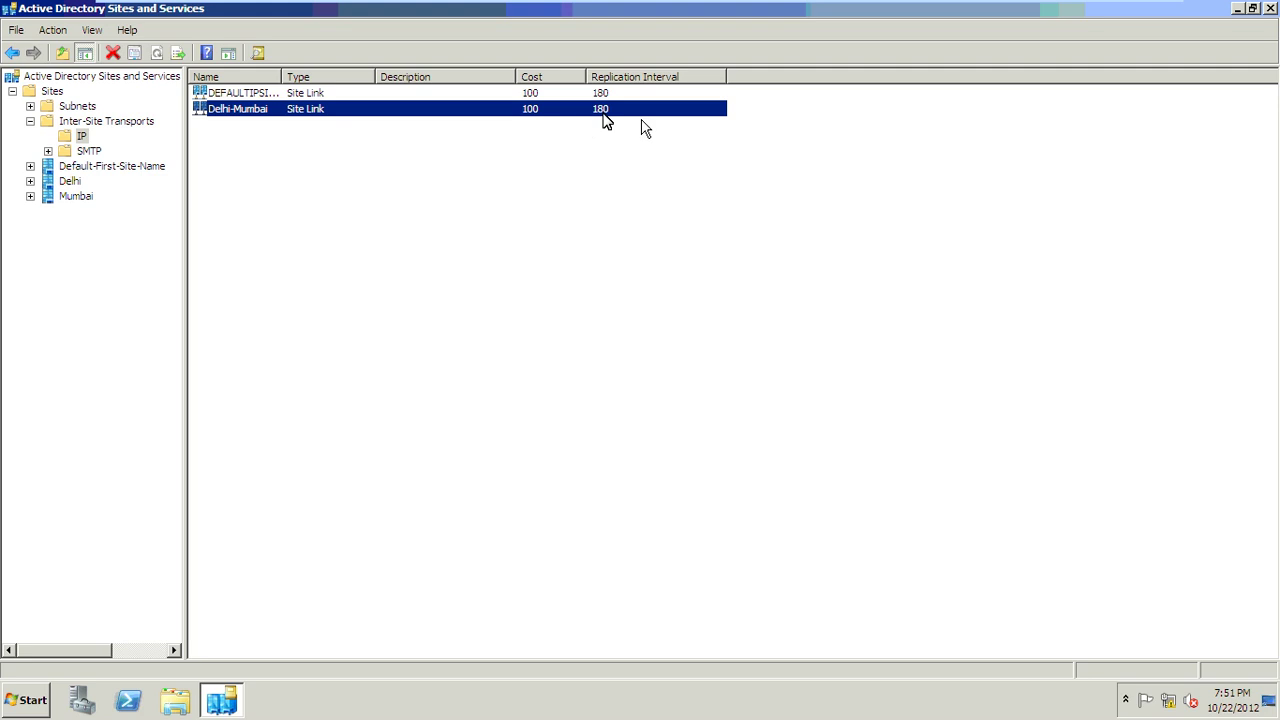
Step: Create a new IP site link bridge named IBM containing DEFAULTIPSITELINK and Delhi-Mumbai
right_click(87, 135)
left_click(138, 163)
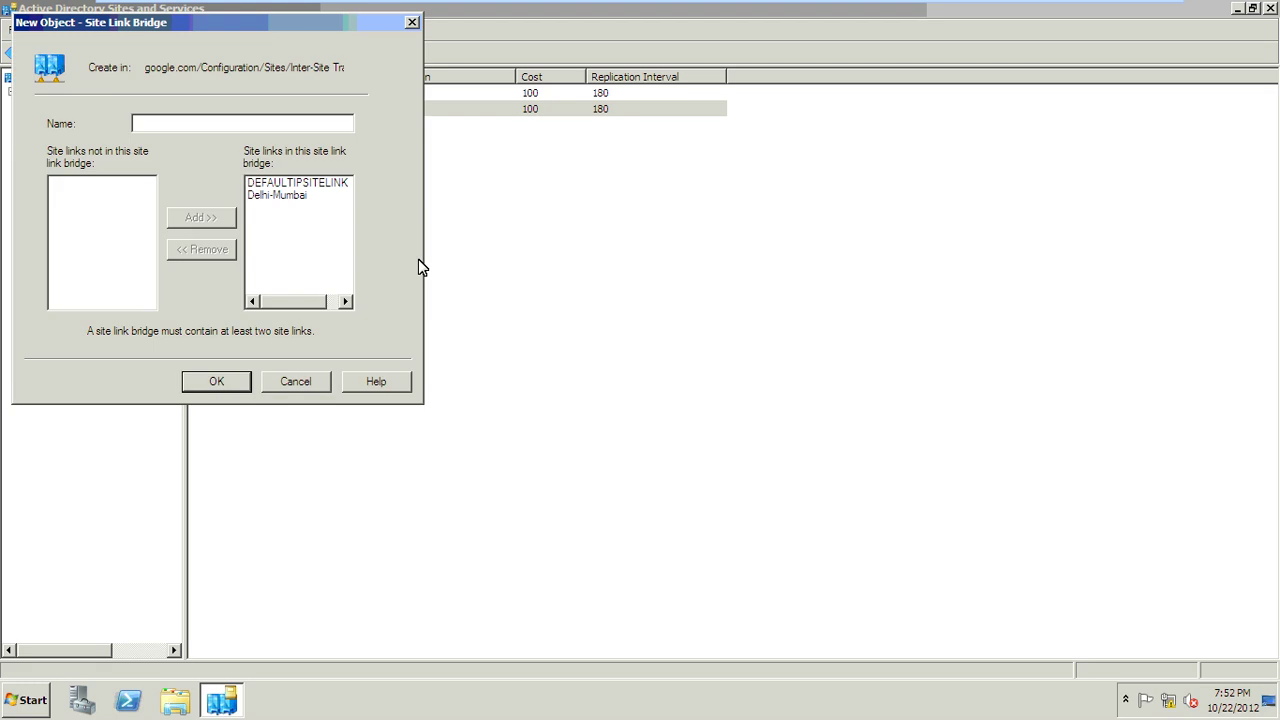
type("Del")
key("BackSpace")
key("BackSpace")
key("BackSpace")
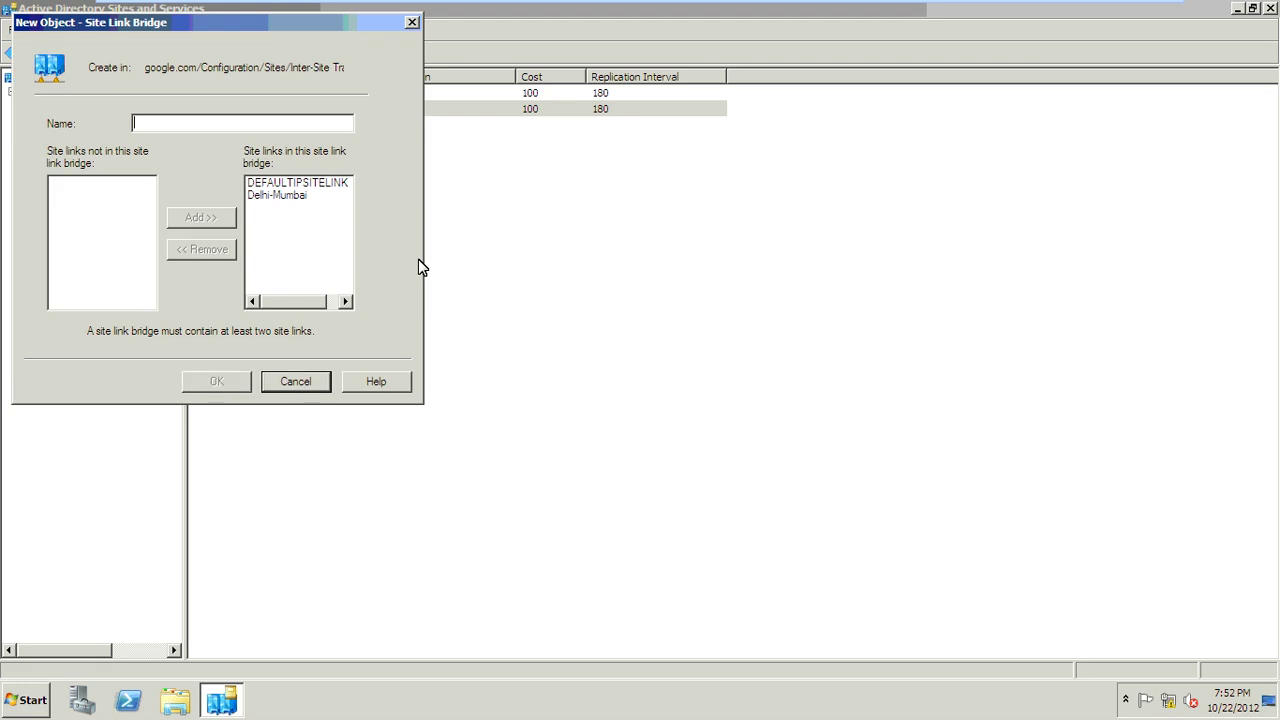
type("IBM")
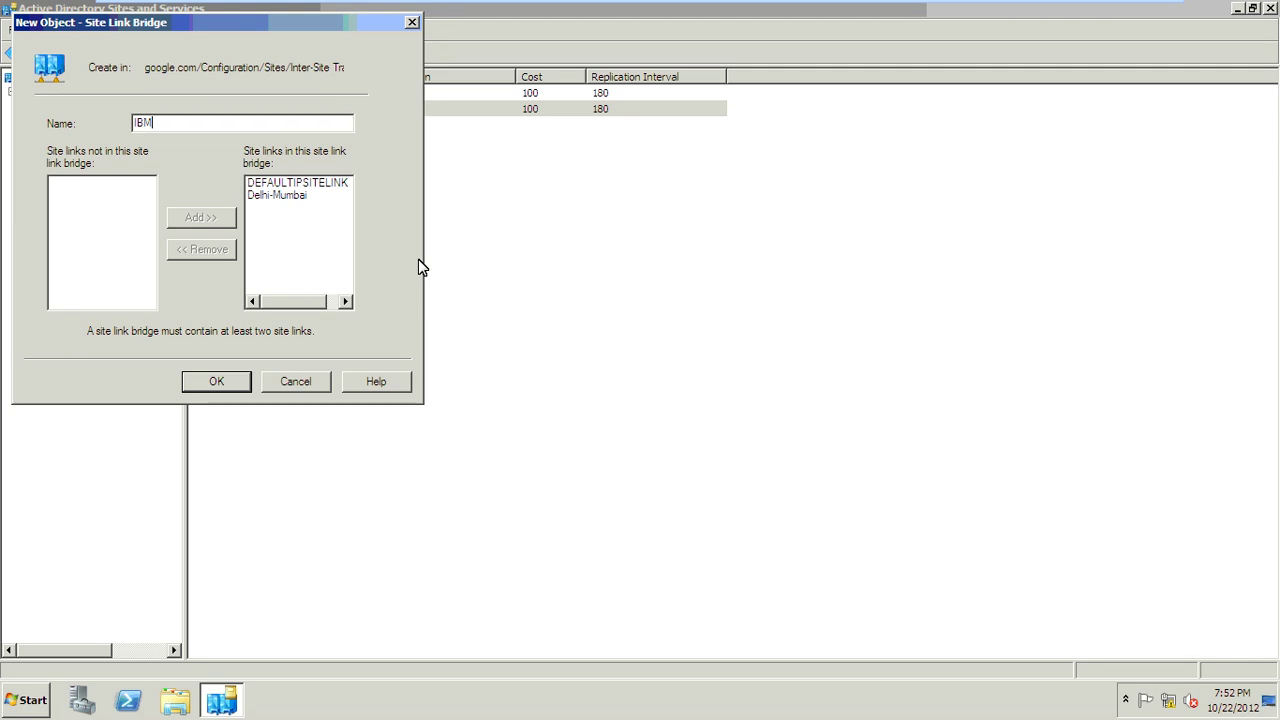
left_click(310, 186)
left_click(310, 196)
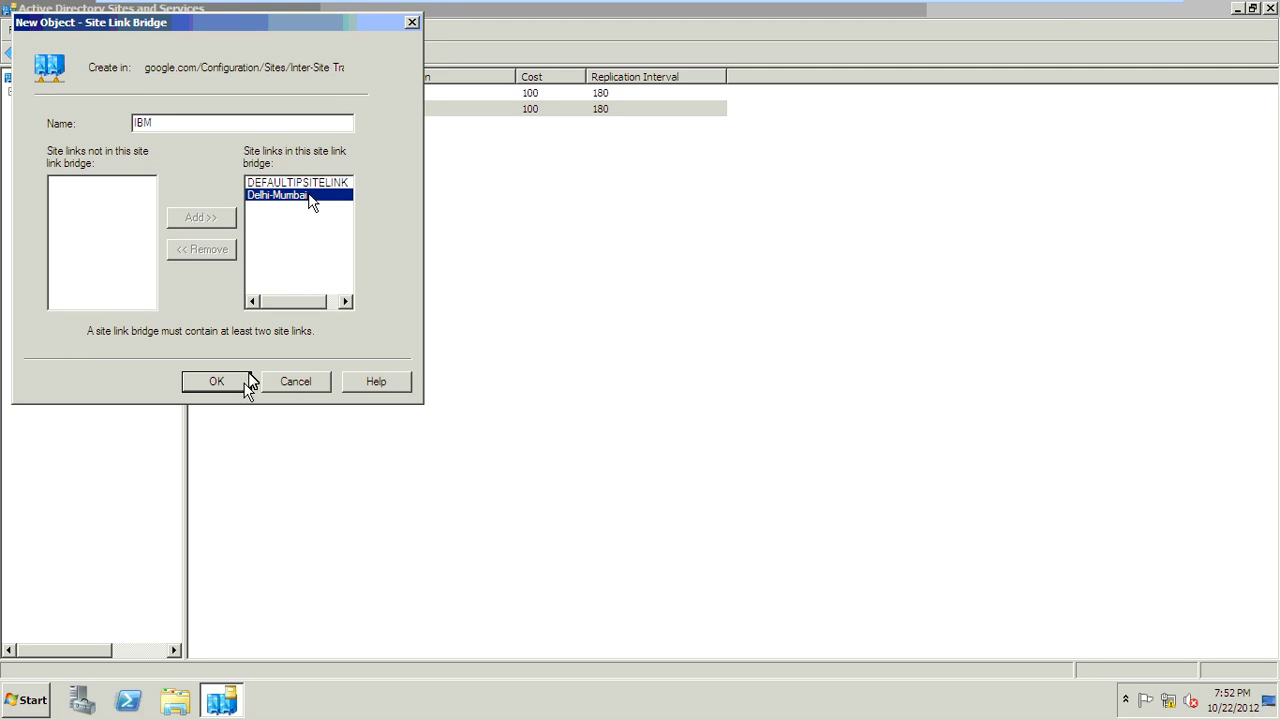
left_click(242, 381)
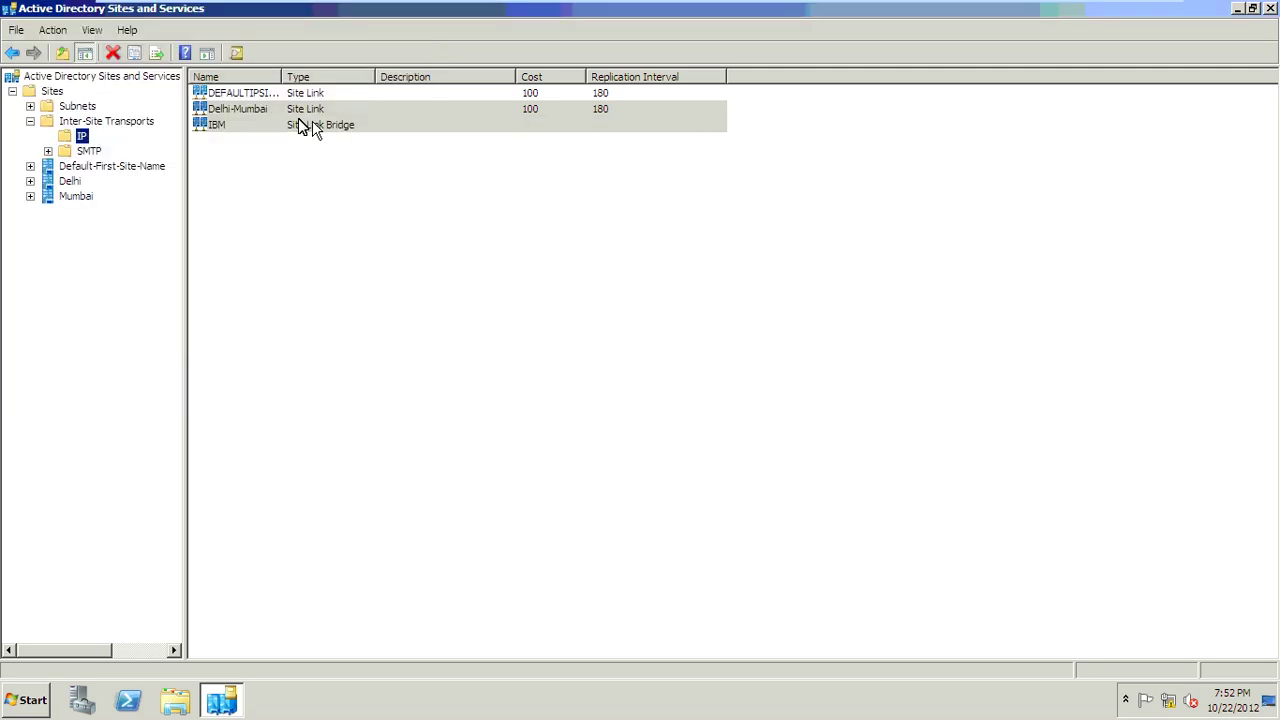
Step: Review the IBM bridge's properties, then close them
left_click(305, 124)
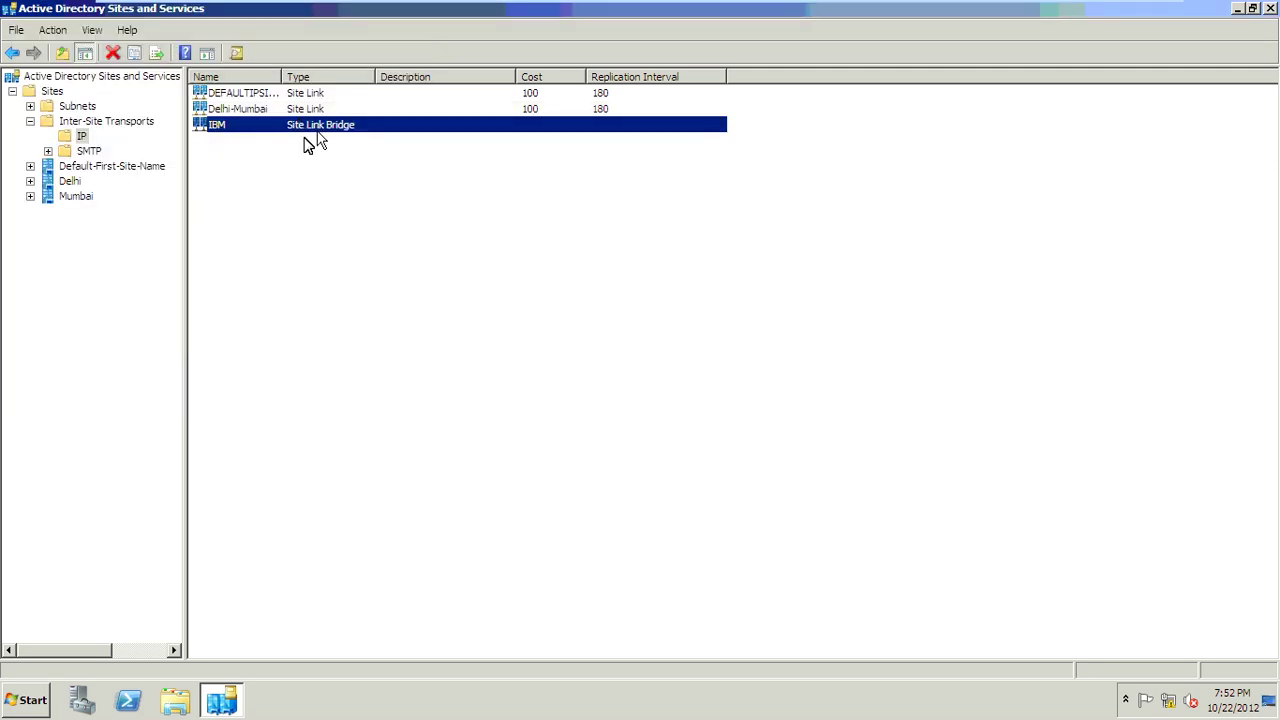
left_click(304, 133)
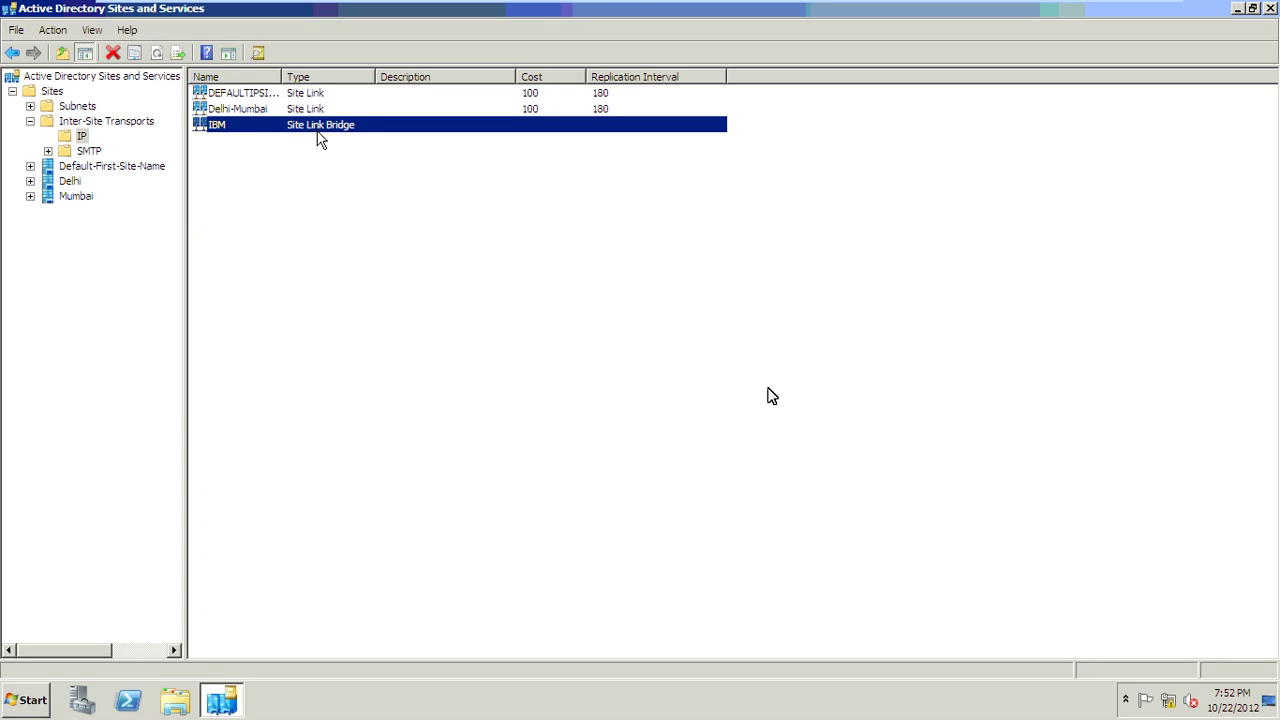
key("alt+Return")
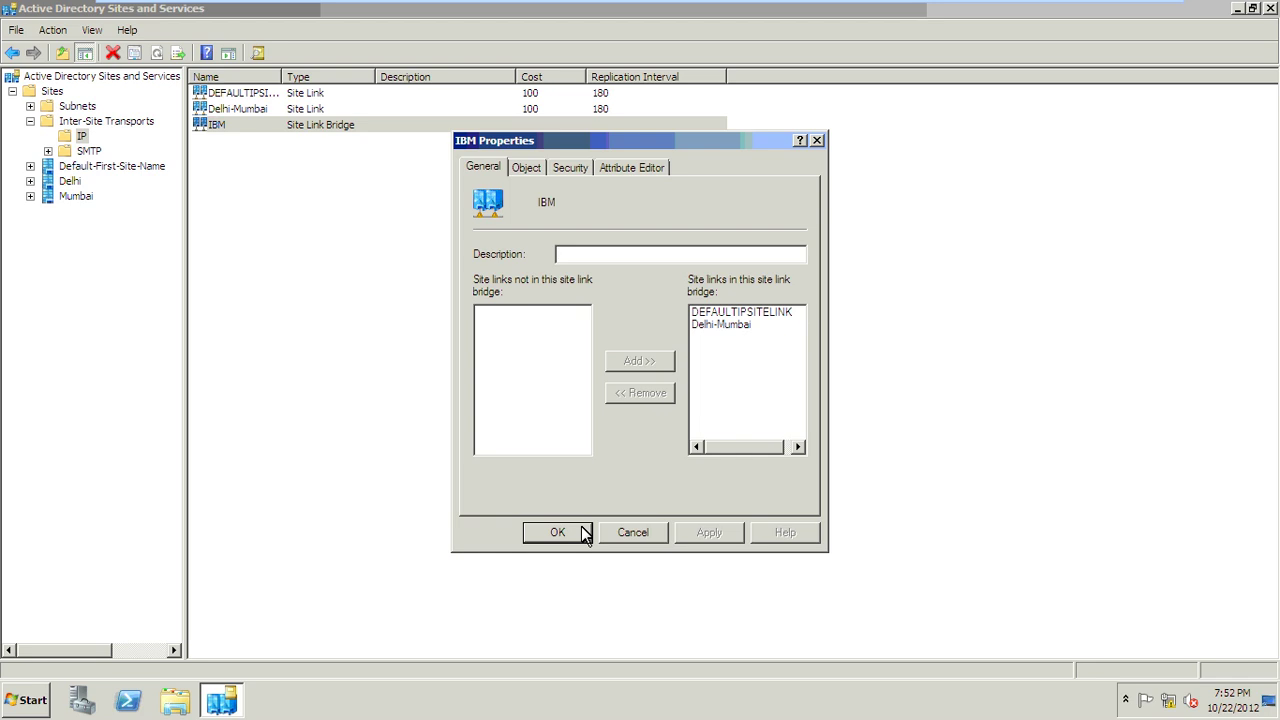
left_click(584, 534)
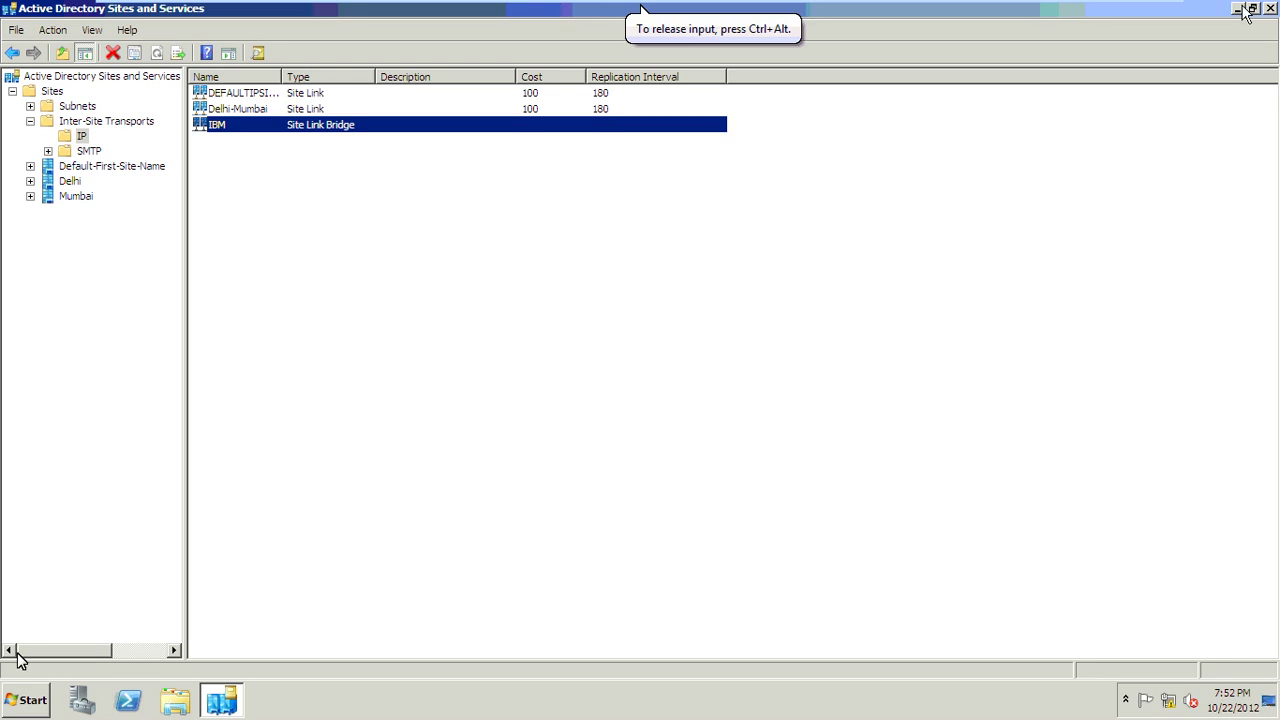
left_click(7, 711)
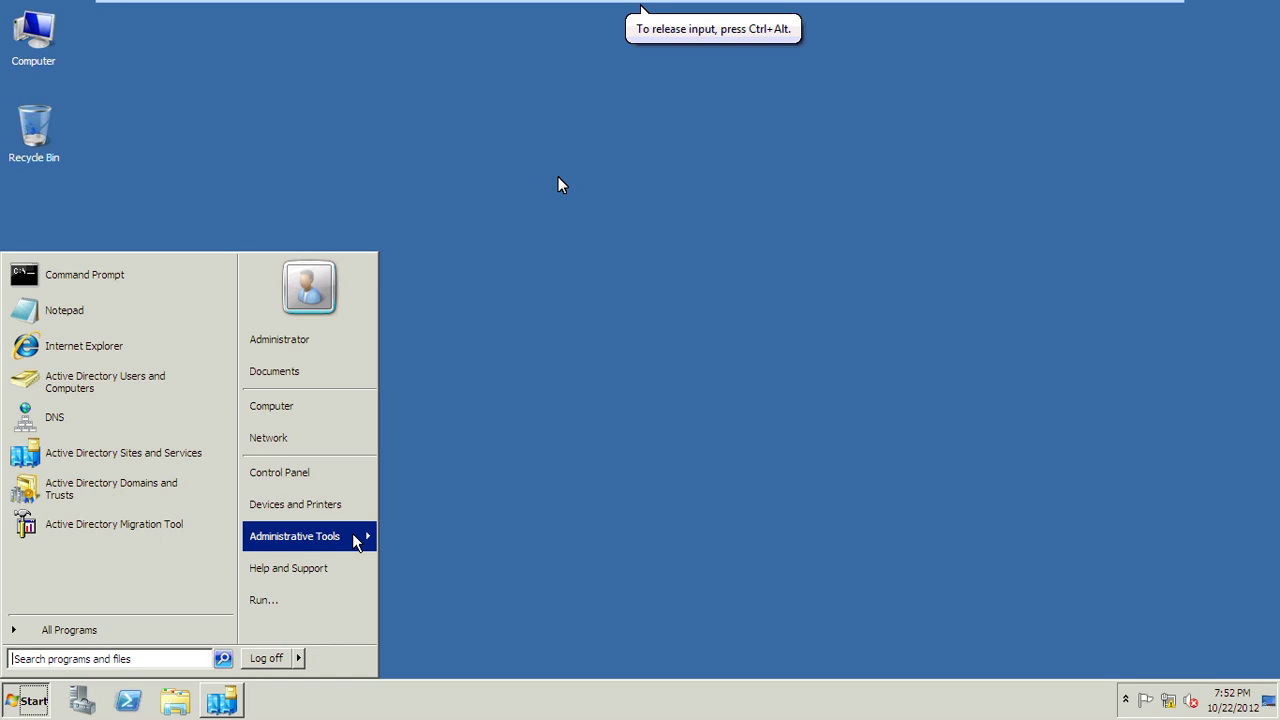
Step: Launch Active Directory Users and Computers and bring up the google.com domain's context menu
mouse_move(352, 533)
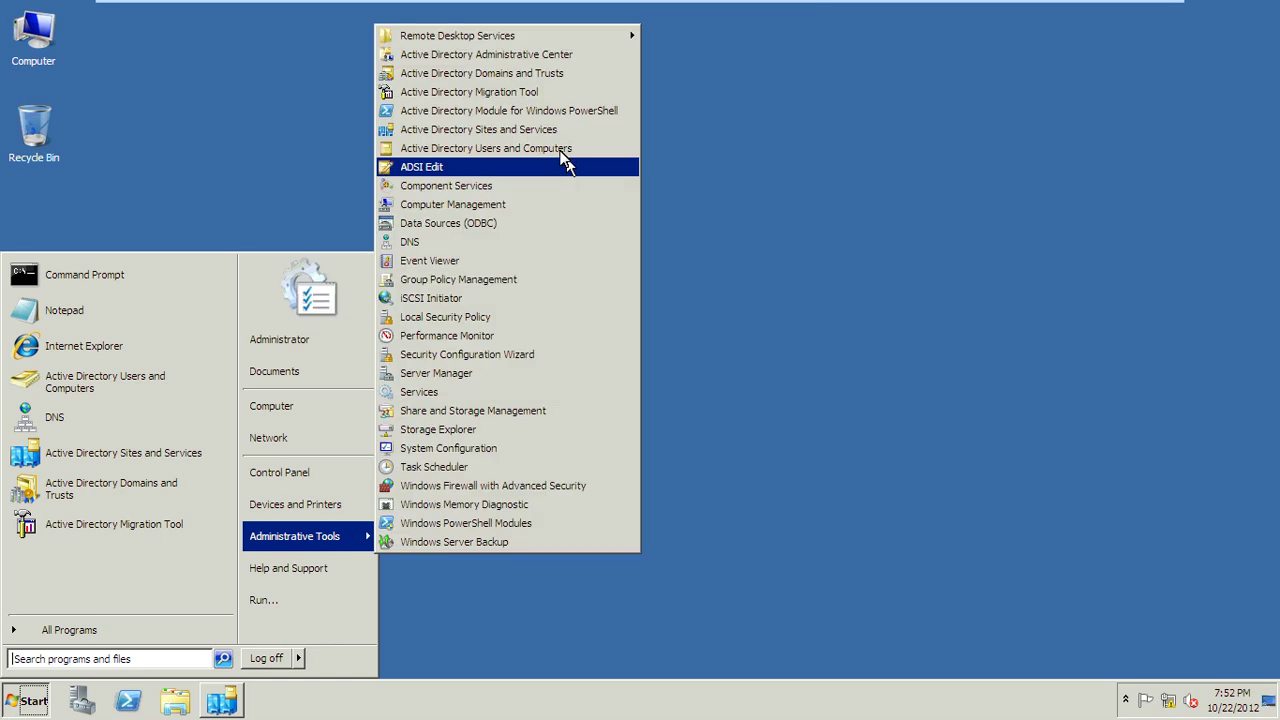
left_click(562, 150)
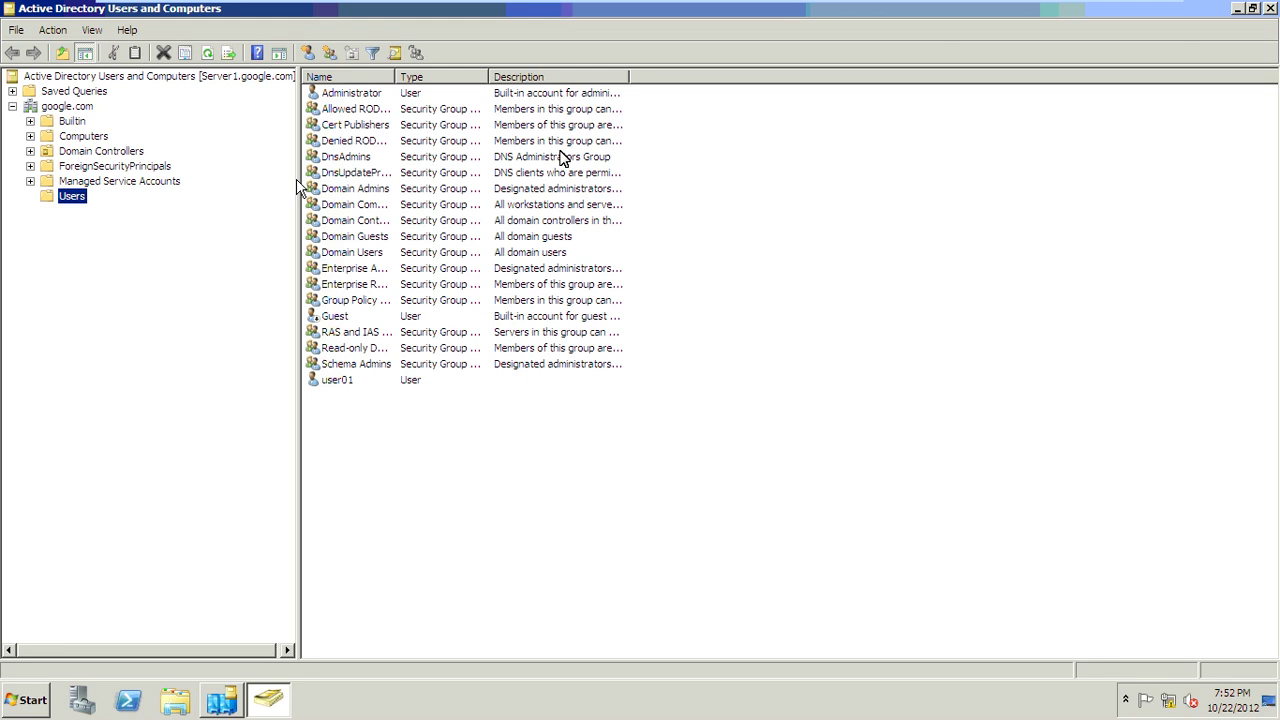
right_click(66, 198)
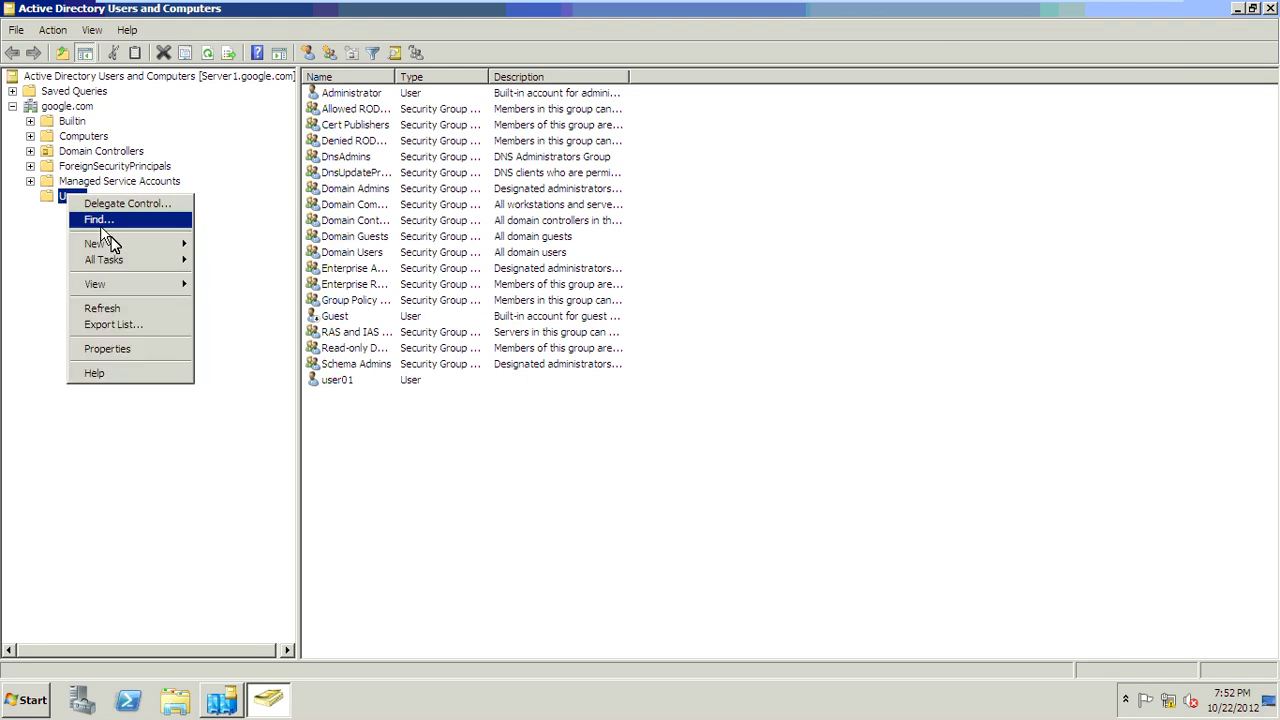
right_click(90, 110)
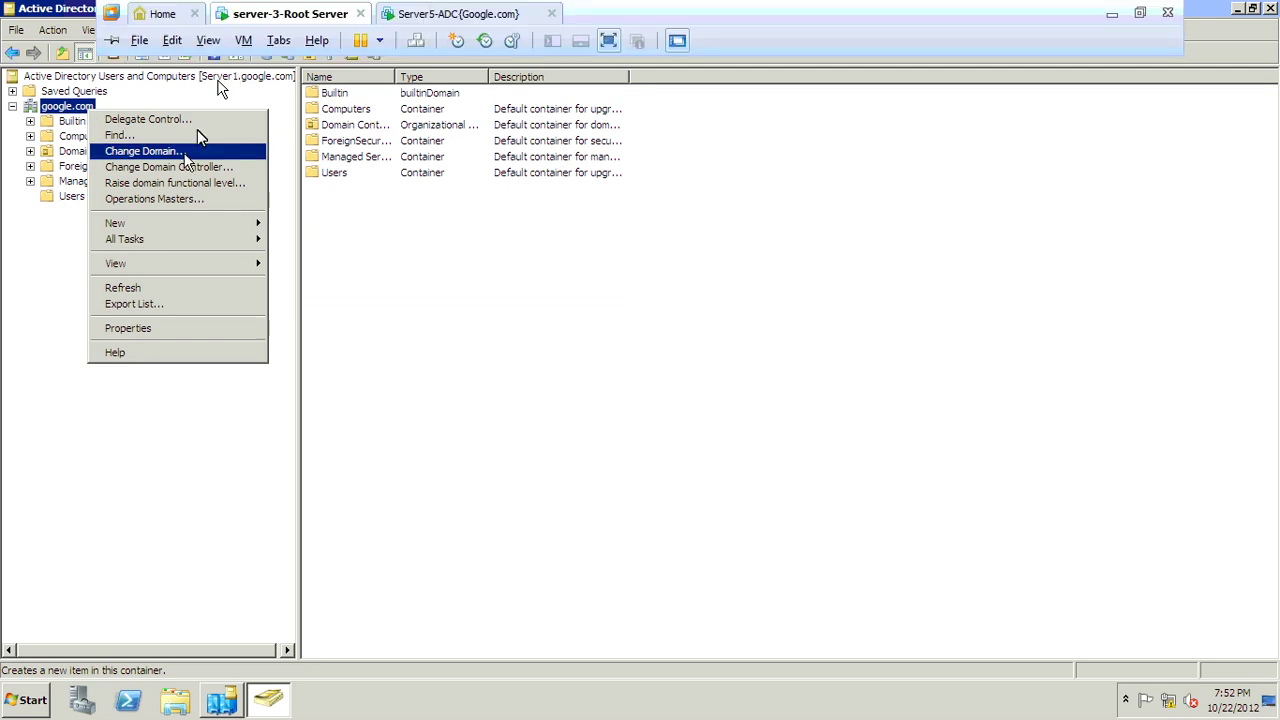
Step: Create an organizational unit named Sales under google.com, replacing the already-used name IT
mouse_move(180, 223)
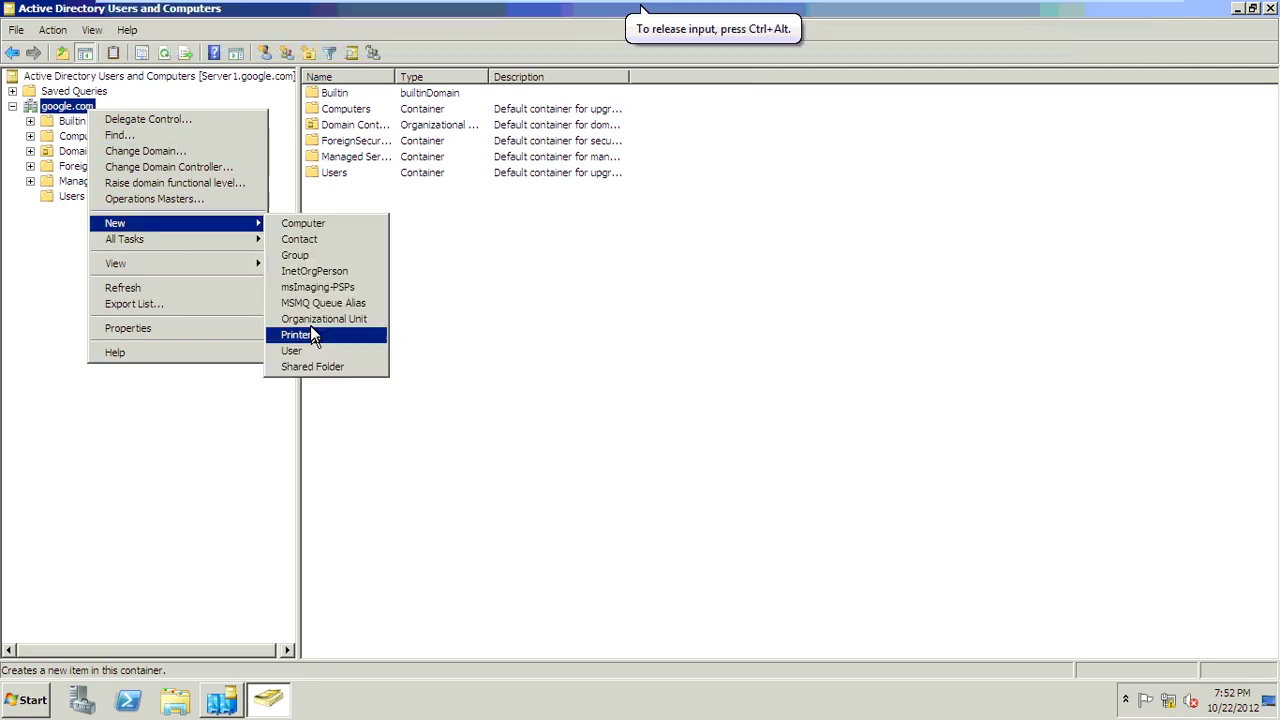
left_click(318, 319)
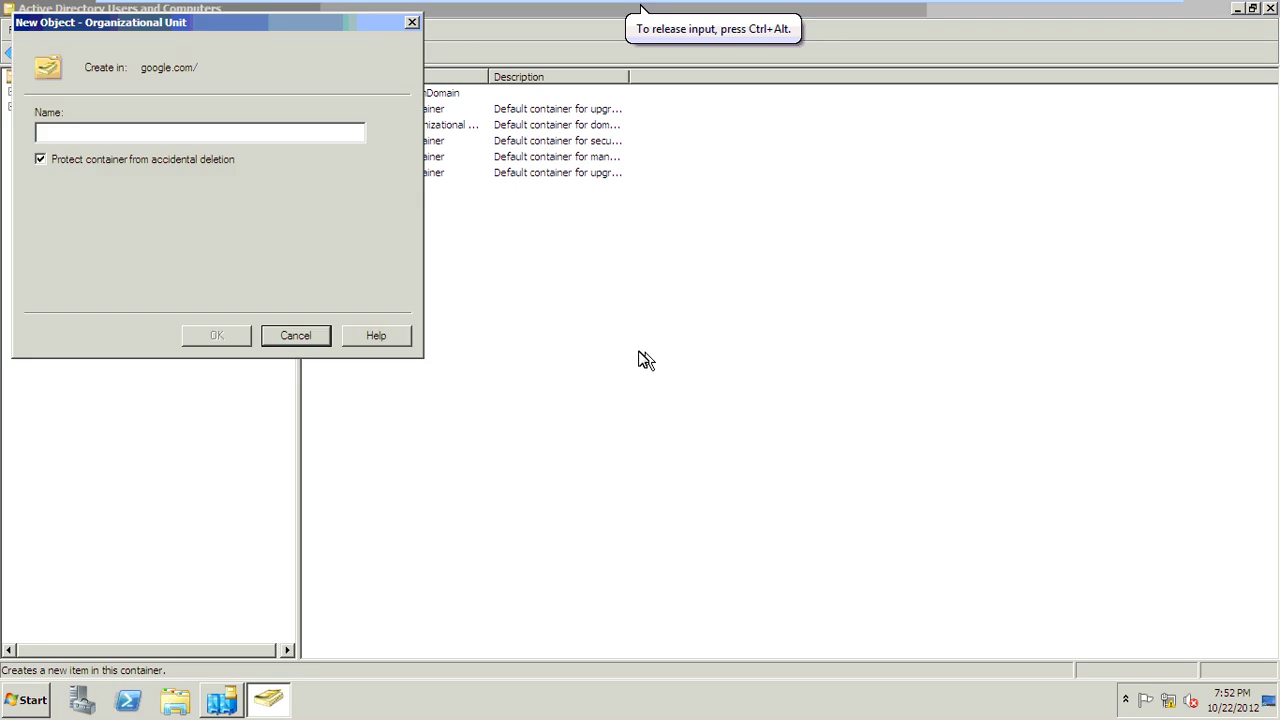
type("IT")
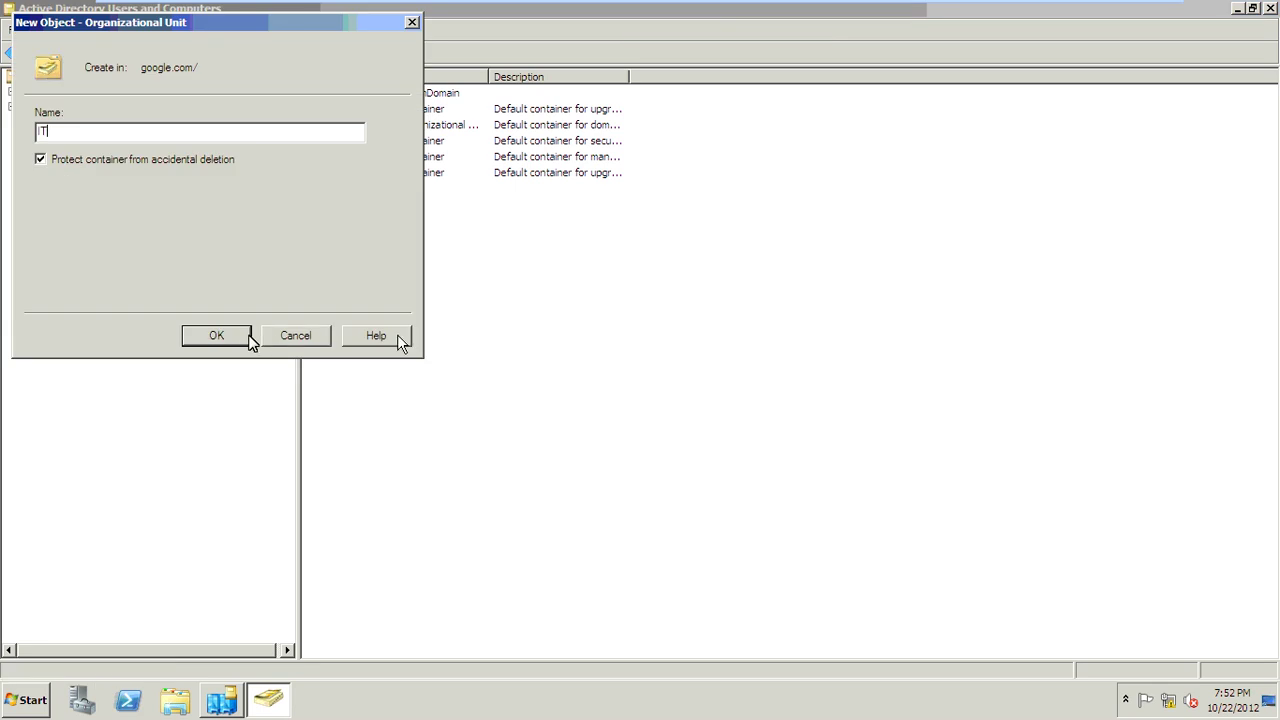
left_click(248, 337)
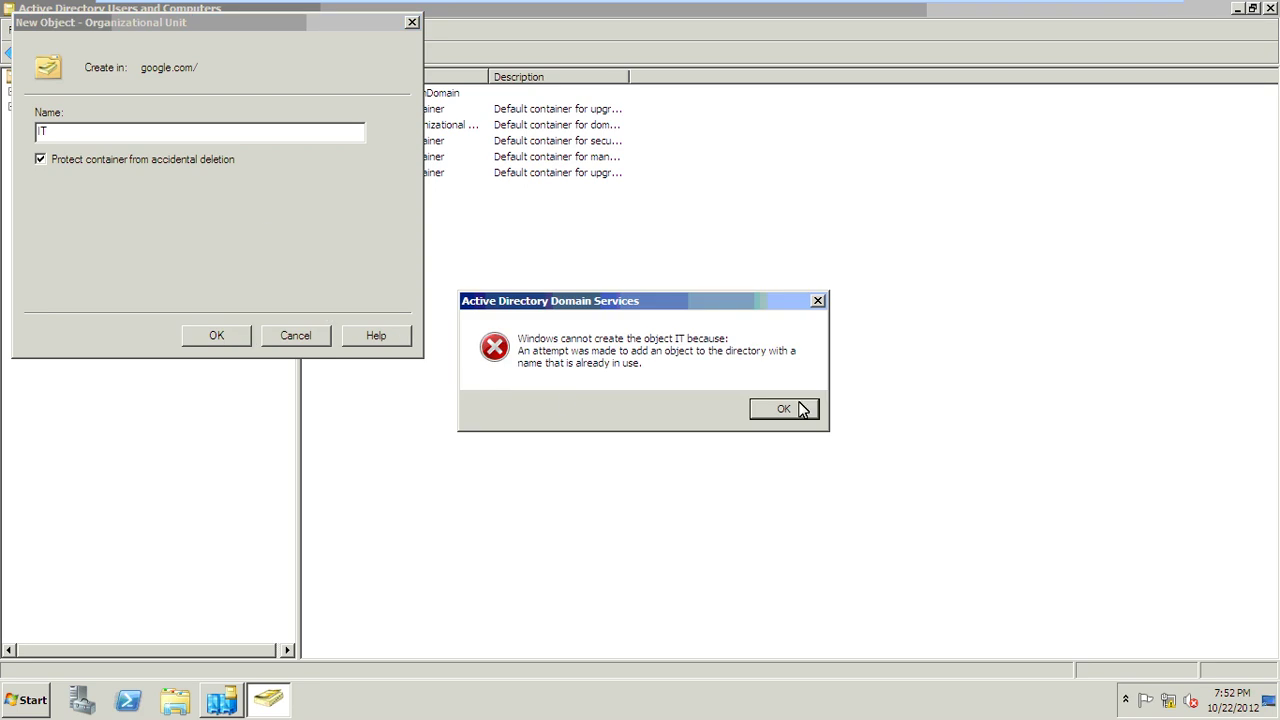
key("Return")
left_click(160, 133)
key("BackSpace")
key("BackSpace")
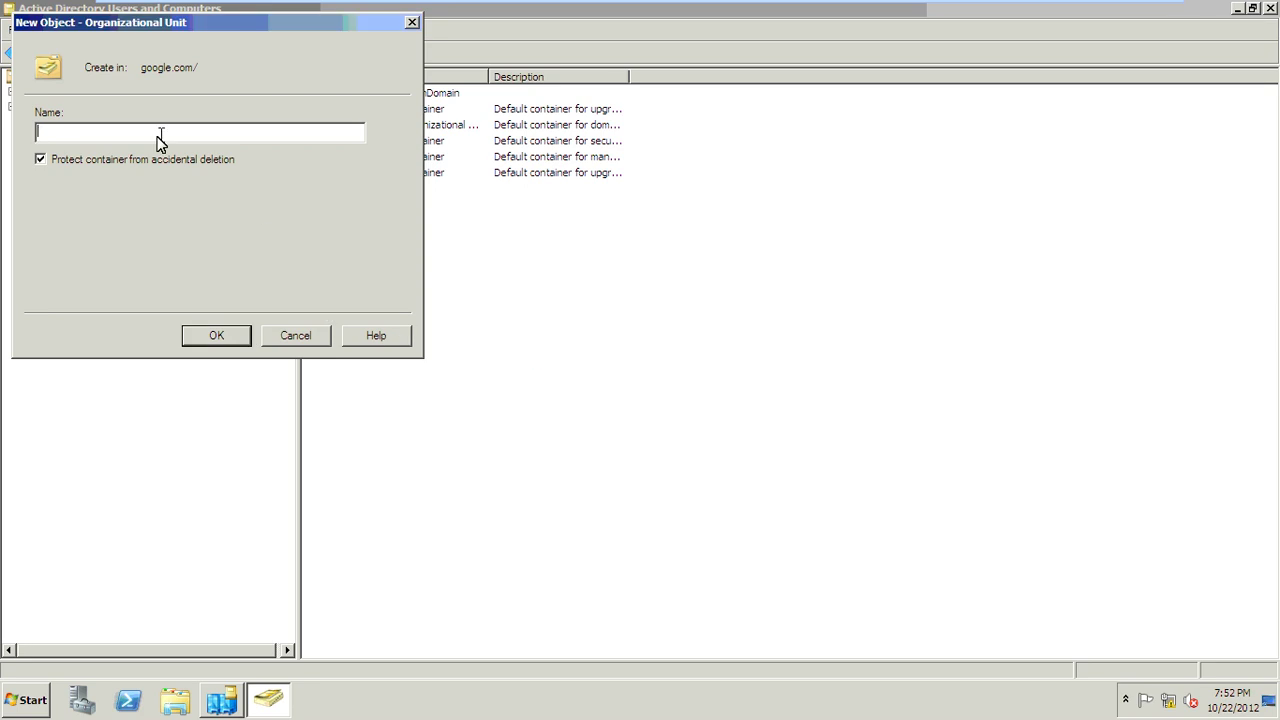
type("Sales")
key("Return")
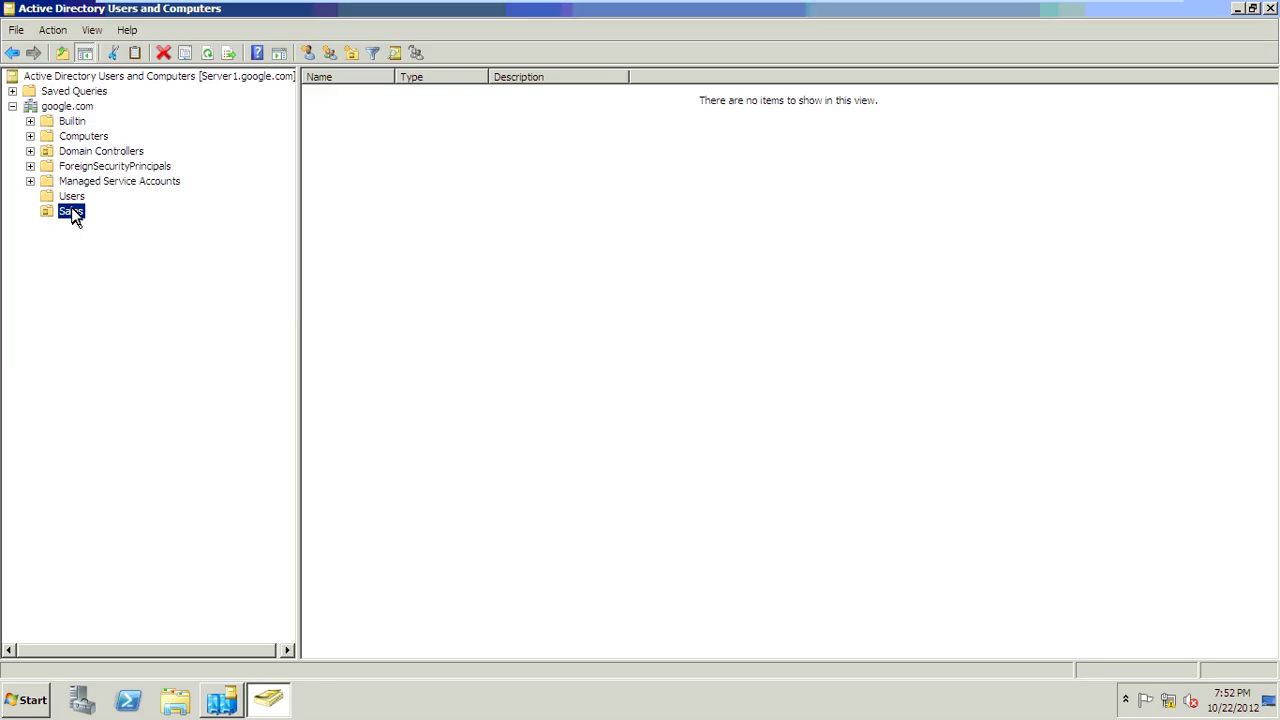
Step: Start a new user in the Sales OU and name it user5
right_click(72, 213)
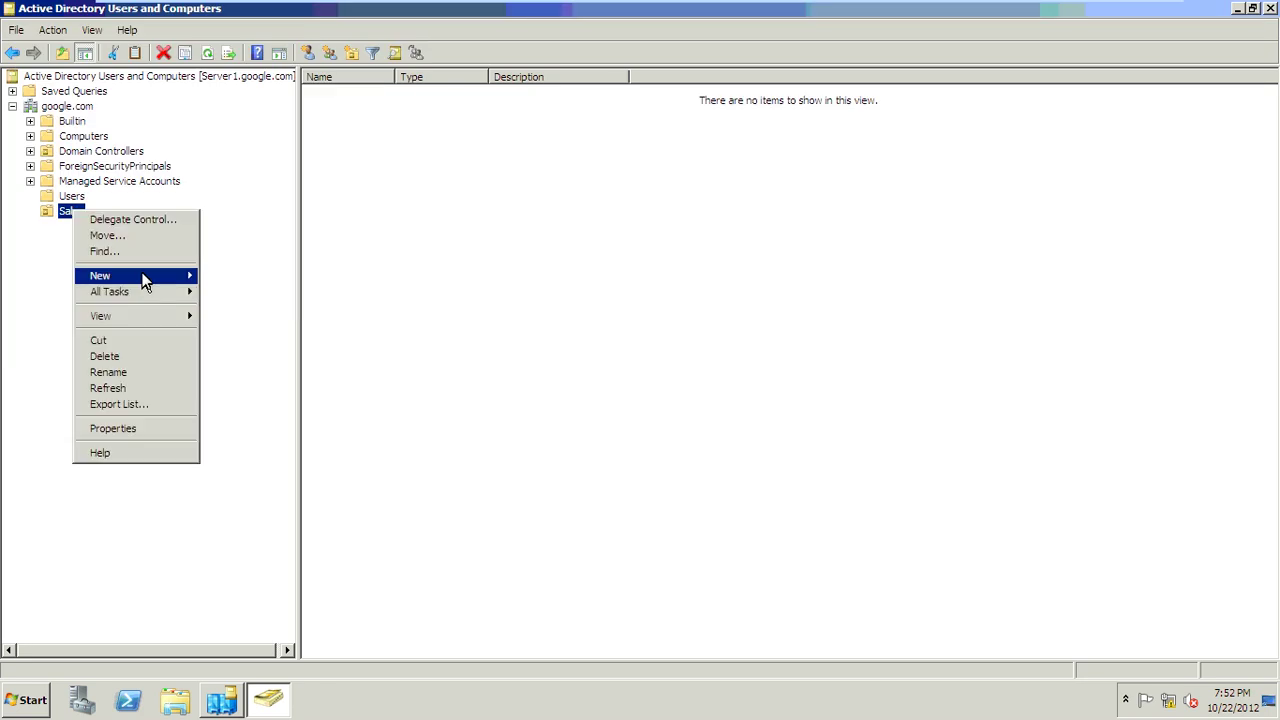
mouse_move(143, 281)
left_click(223, 403)
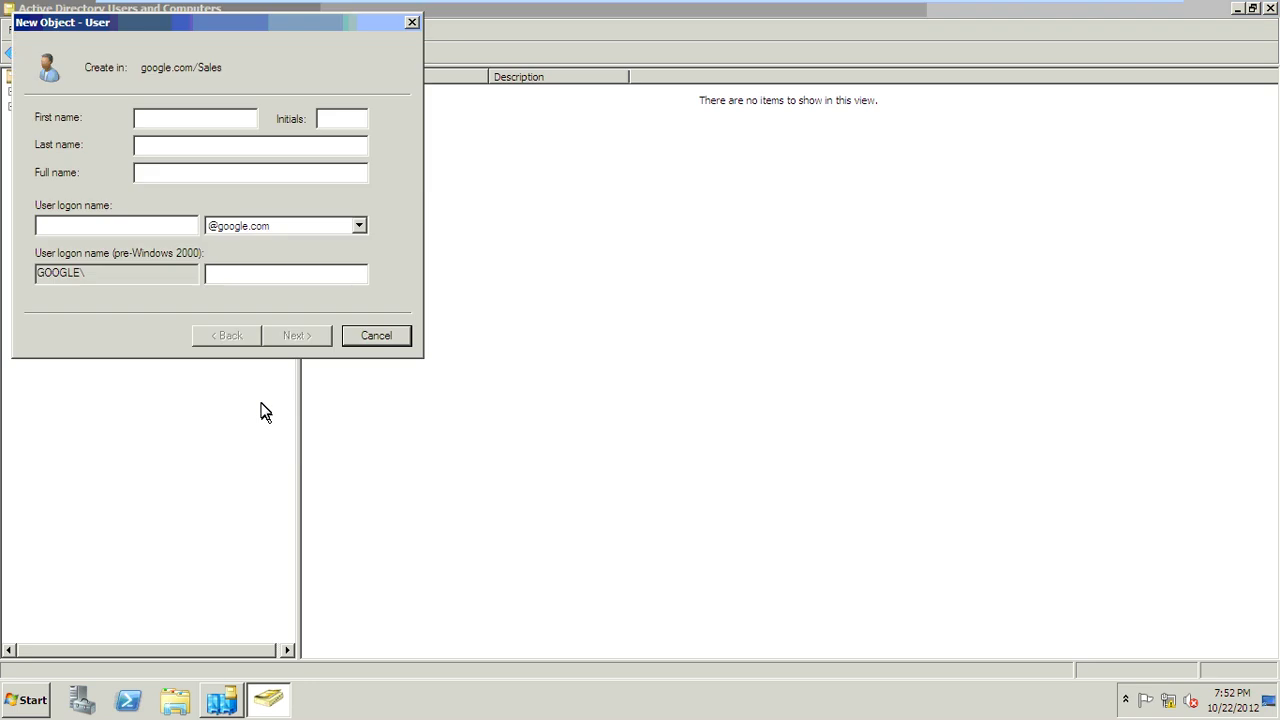
type("user1")
key("shift+Home")
key("ctrl+x")
key("shift+Tab")
key("shift+Tab")
key("shift+Tab")
key("ctrl+v")
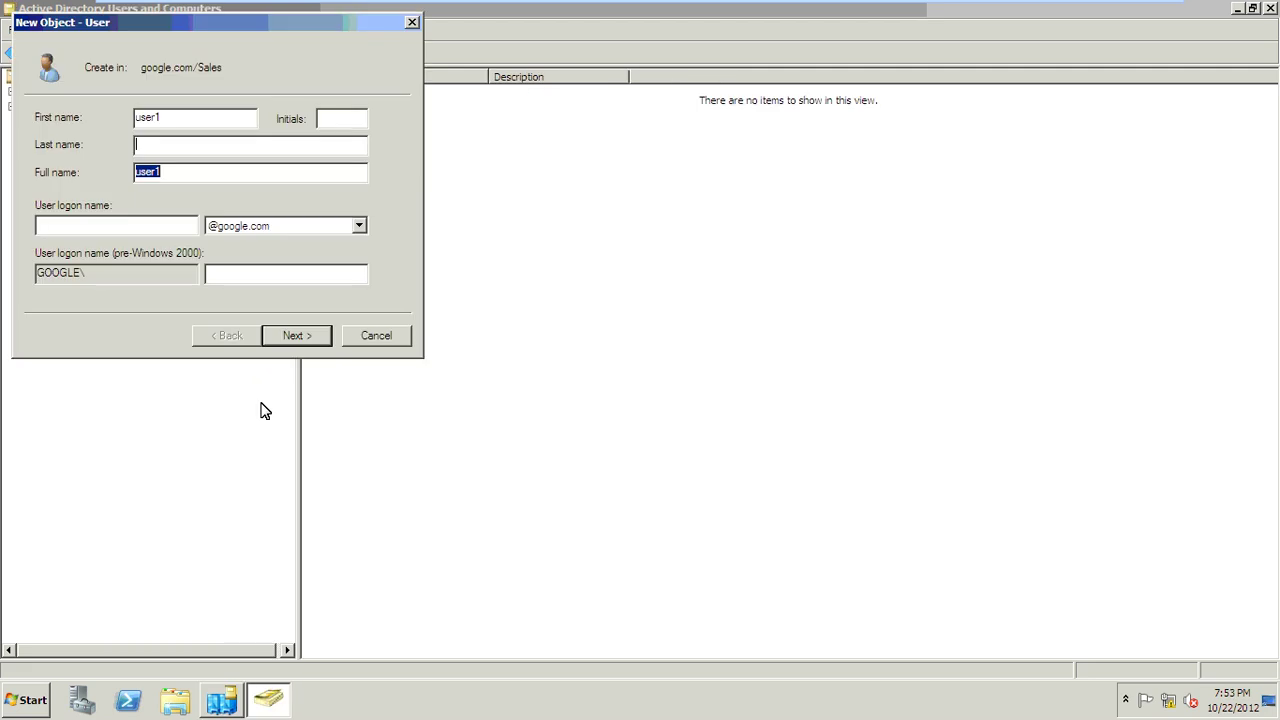
key("shift+Tab")
key("shift+Tab")
key("shift+Tab")
type("user5")
key("Return")
Step: Give user5 a password the user cannot change that never expires, finish, and close the console
type("P@s")
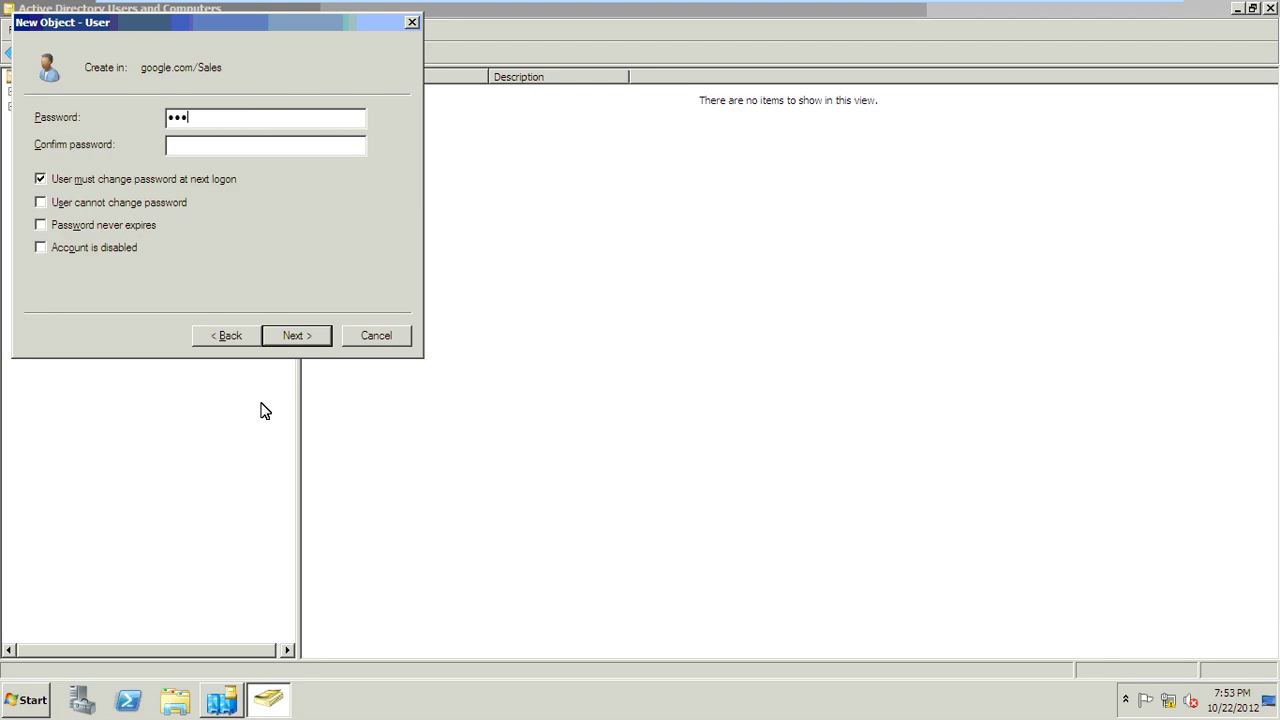
type("sw0r")
key("Tab")
type("P@ssw0r")
key("Tab")
key("space")
key("Tab")
key("space")
key("Tab")
key("space")
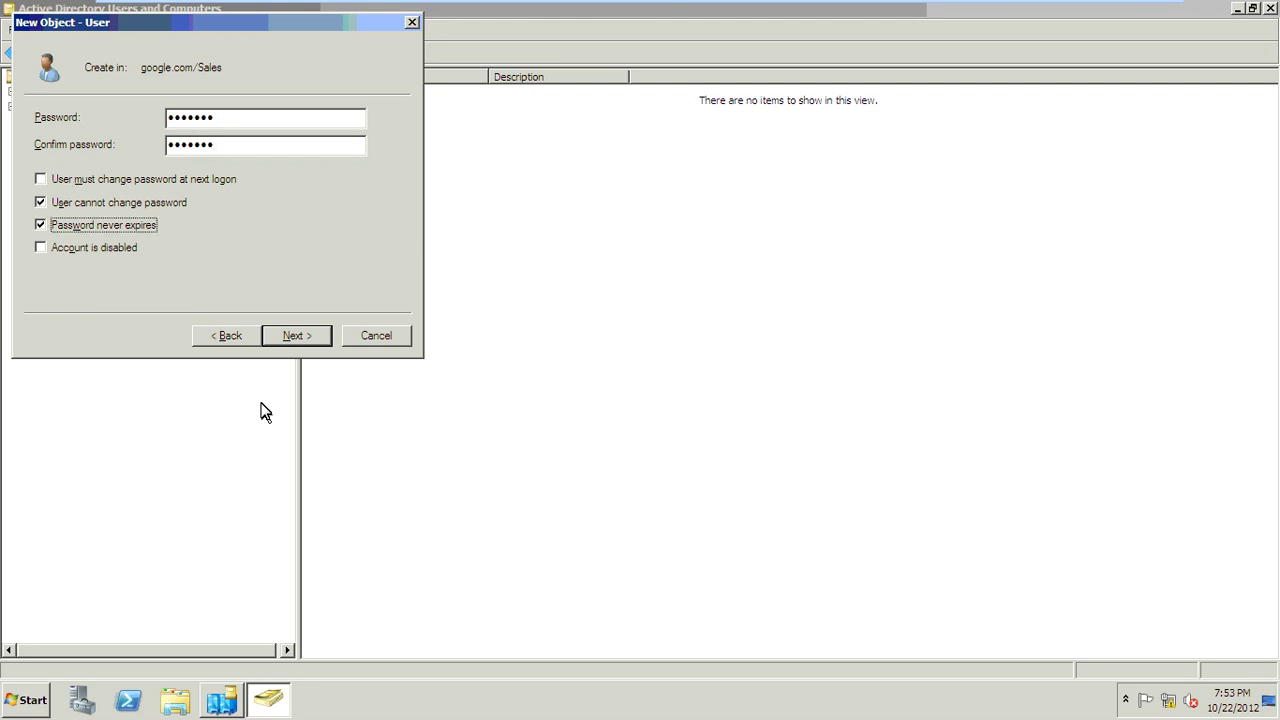
key("Return")
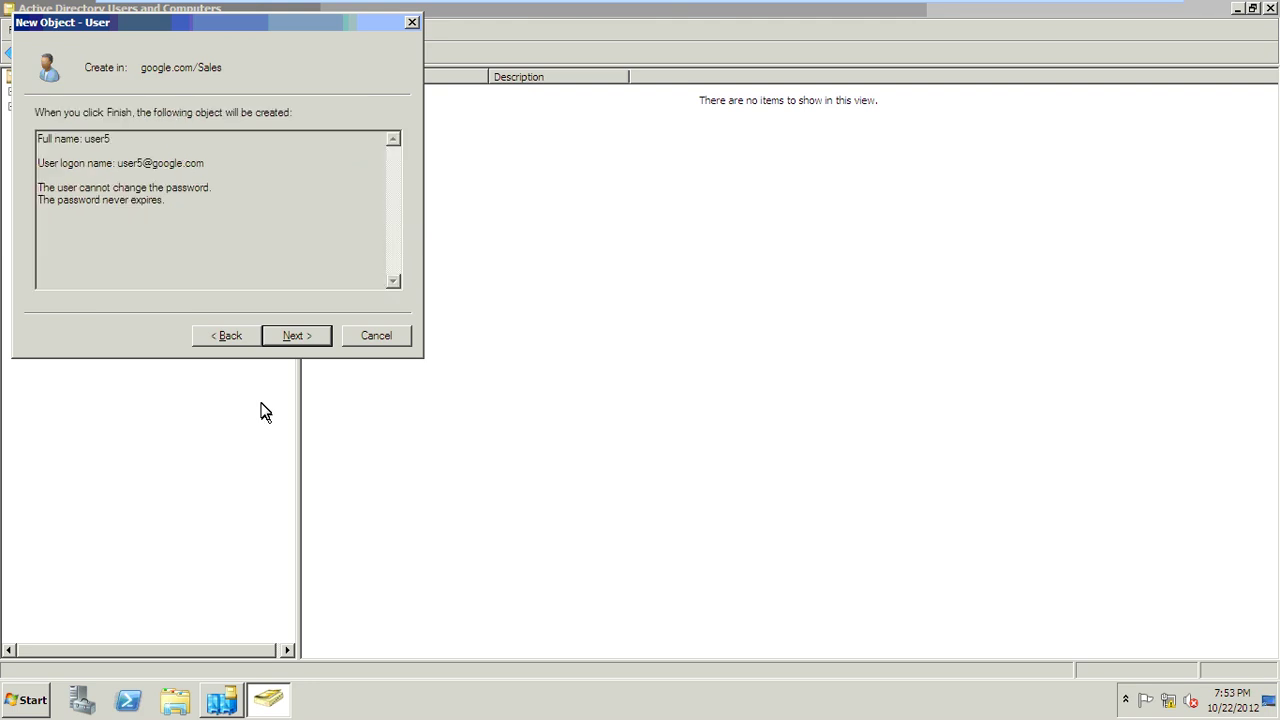
key("Return")
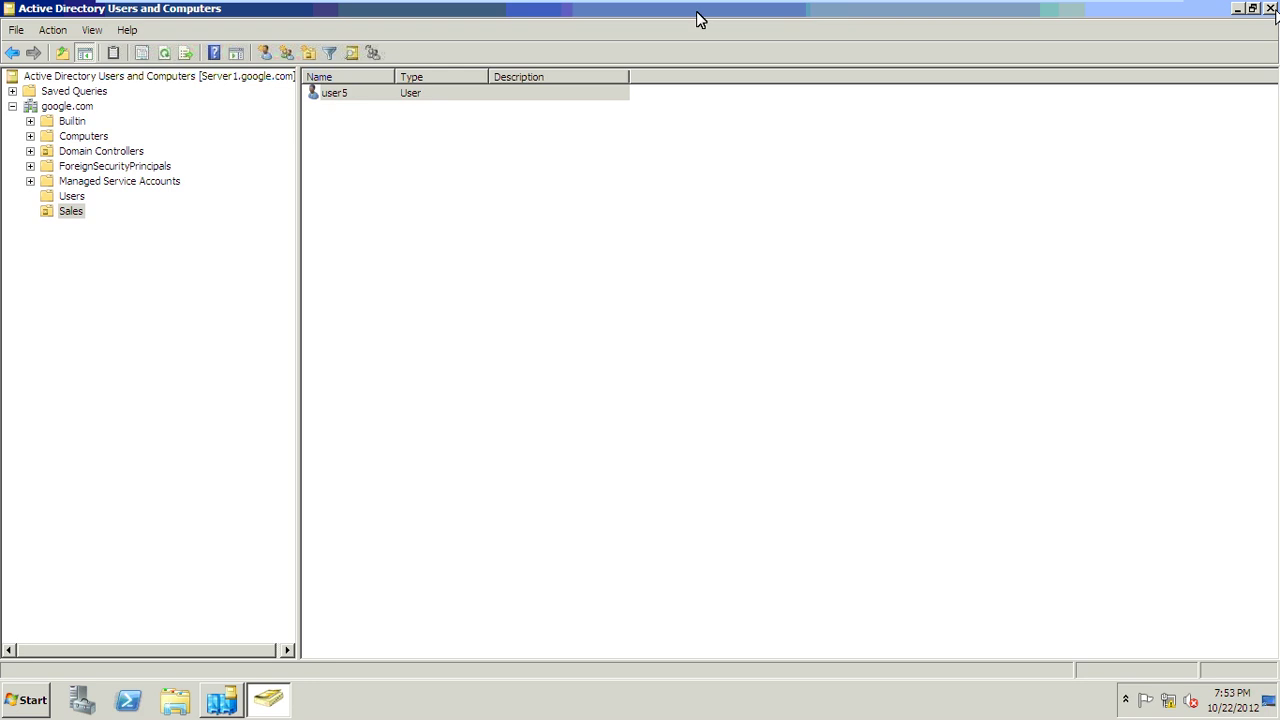
key("alt+F4")
Step: On Server5-ADC, open Active Directory Users and Computers and select user5 in the Sales OU
key("ctrl+Tab")
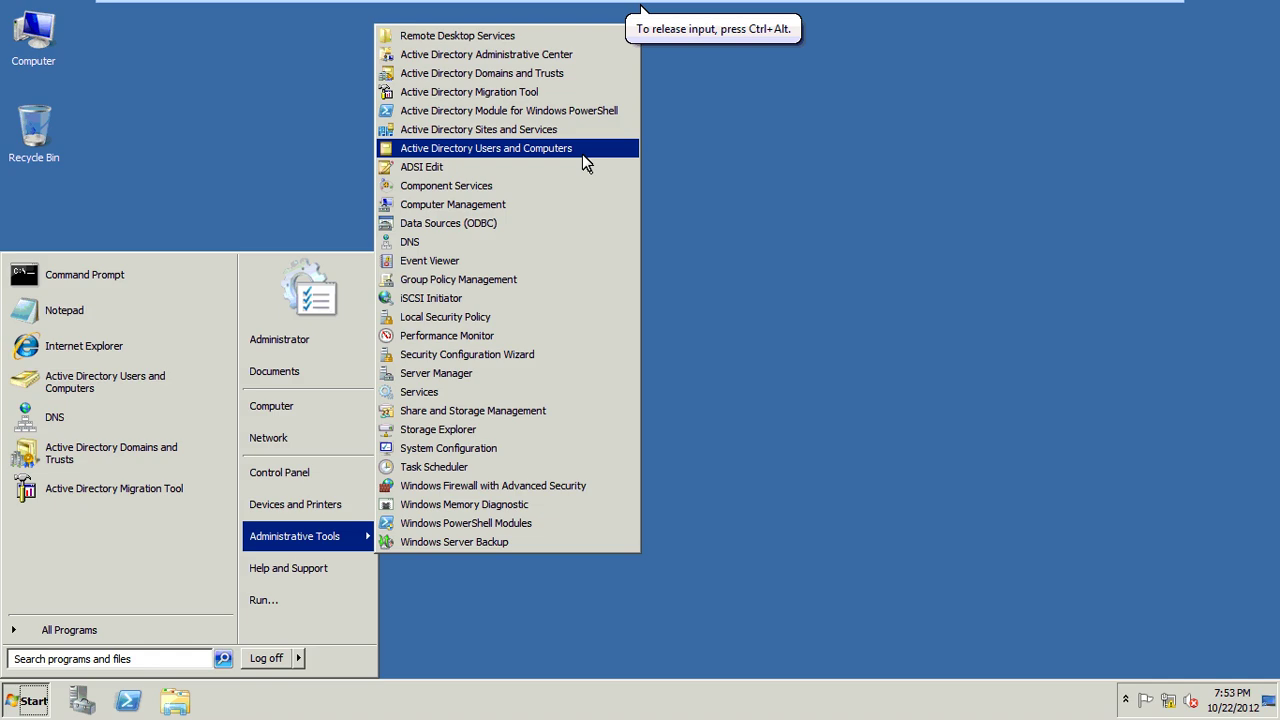
left_click(583, 150)
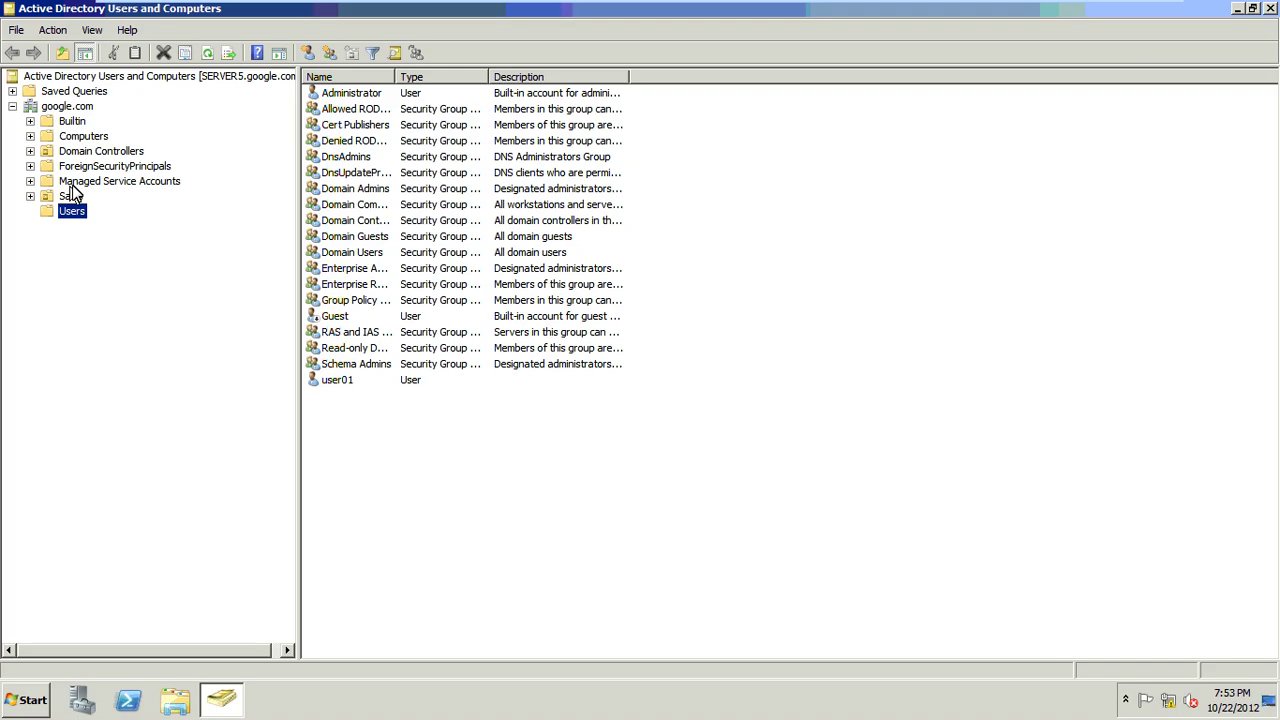
left_click(58, 197)
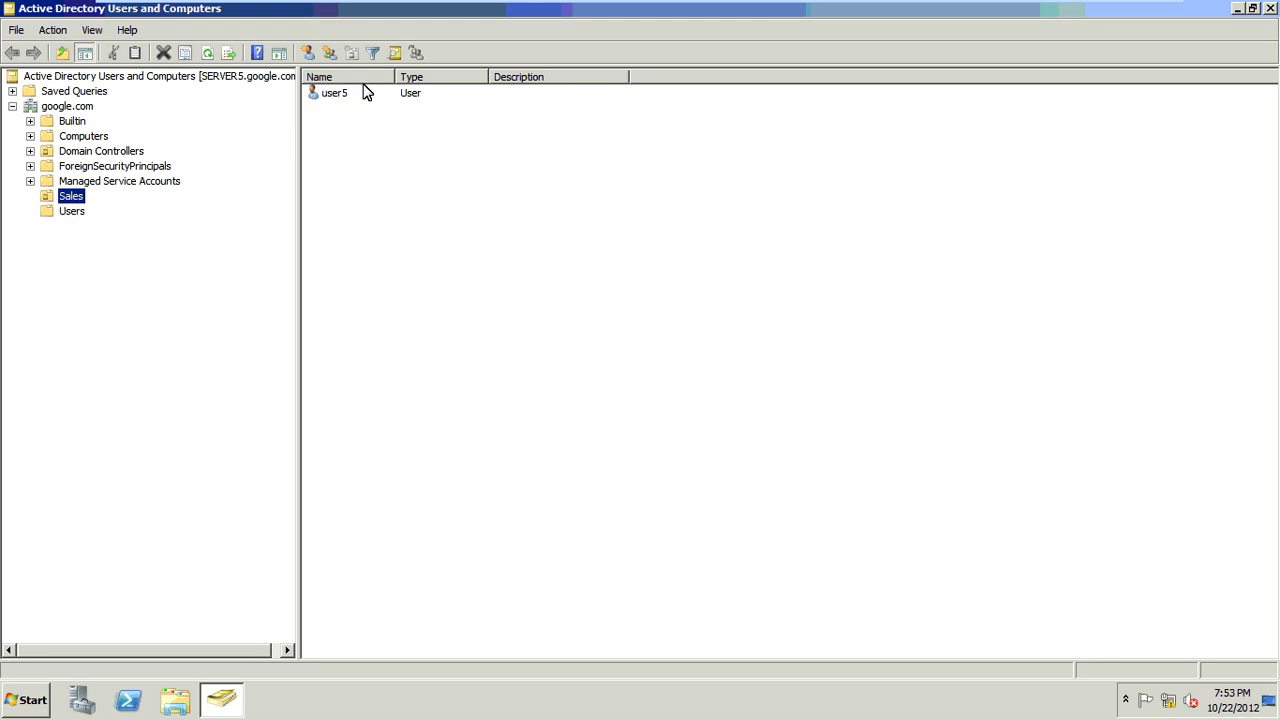
left_click(360, 95)
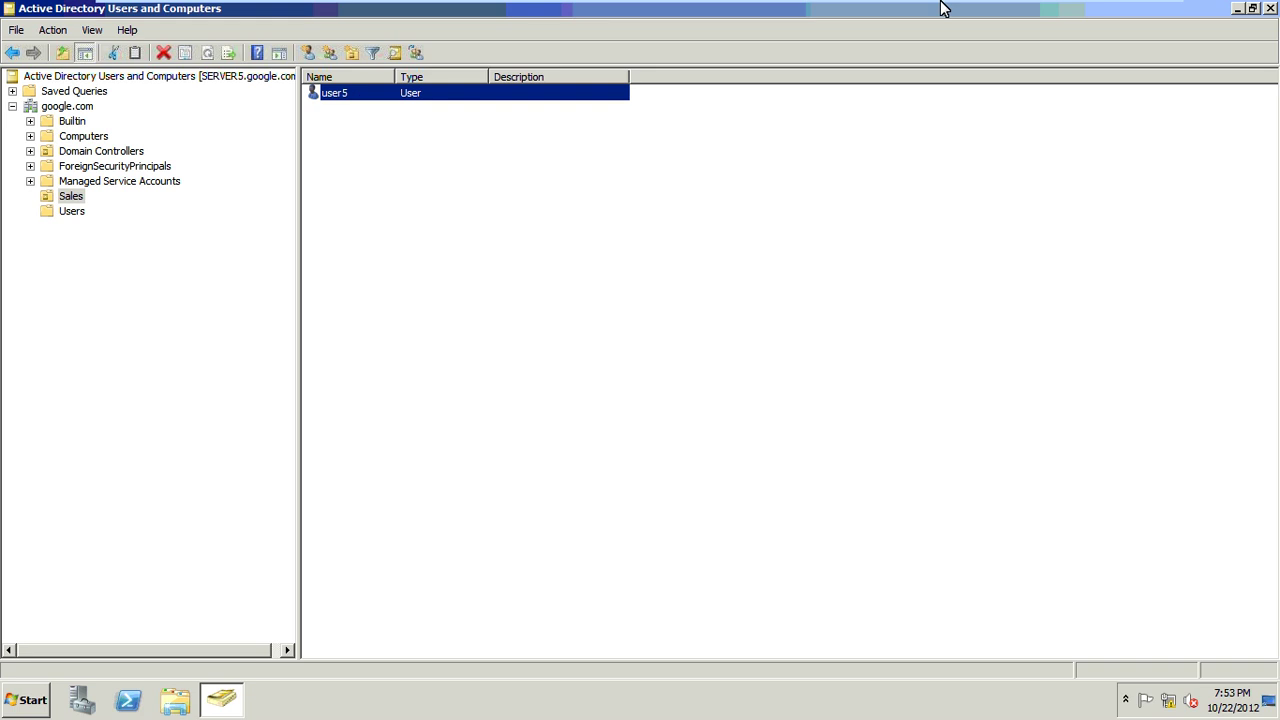
mouse_move(927, 8)
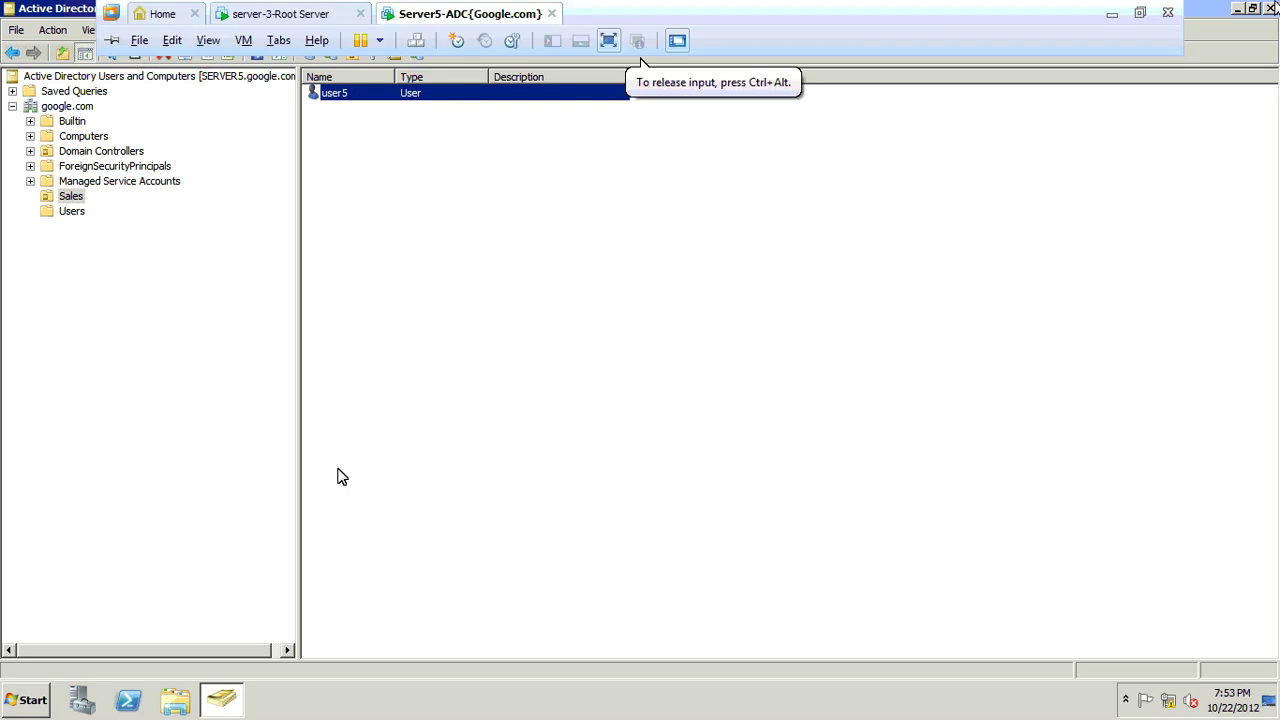
Step: Open Sites and Services full screen and expand Delhi and Mumbai to show SERVER1 and SERVER5
left_click(30, 705)
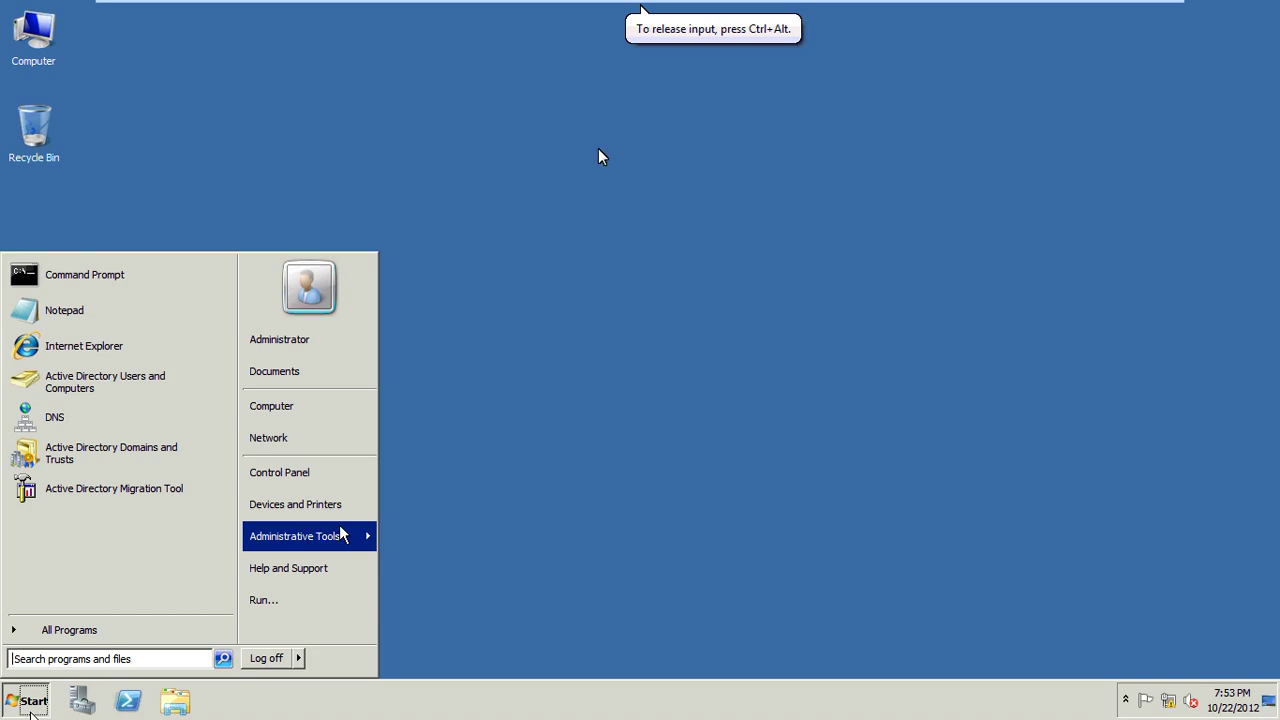
mouse_move(371, 534)
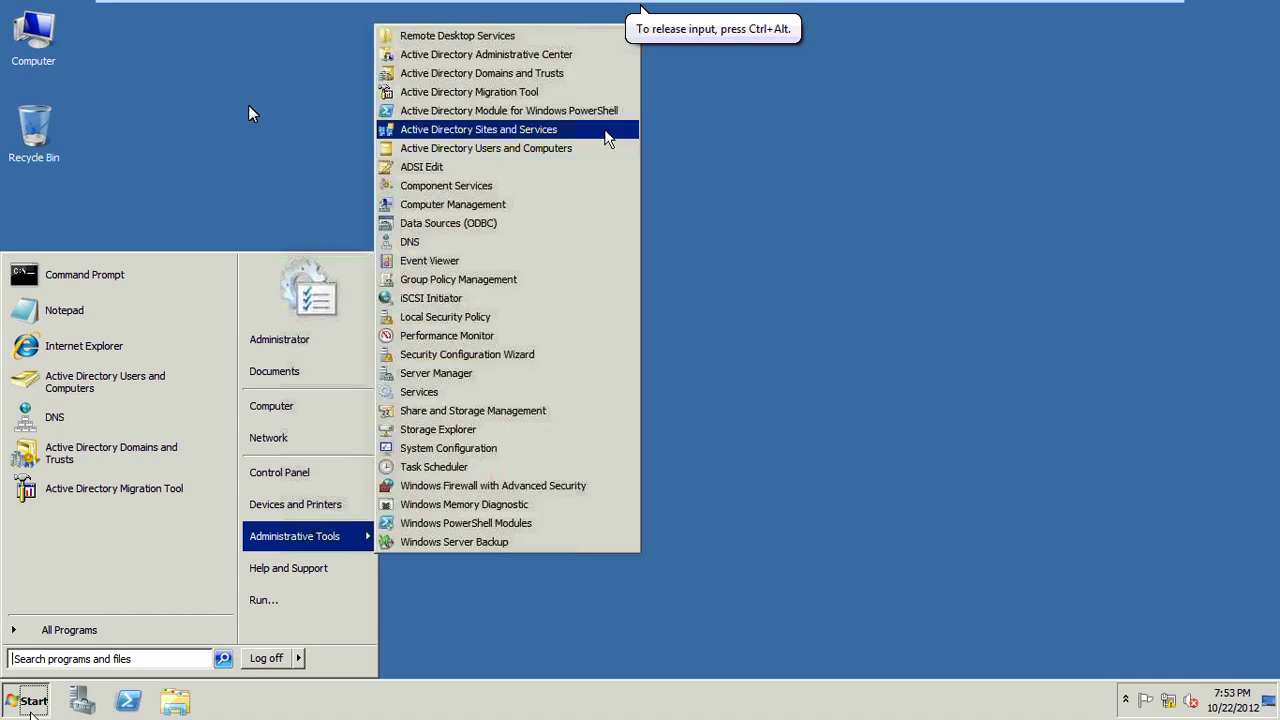
left_click(250, 108)
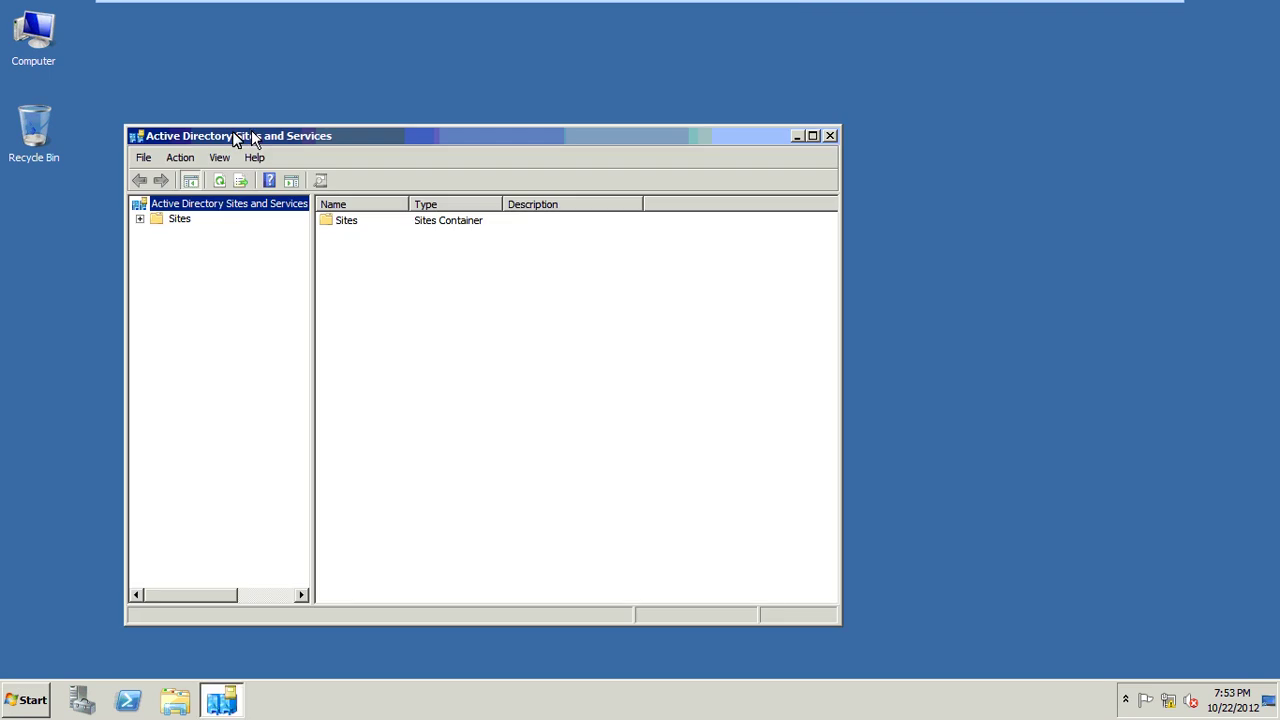
double_click(251, 135)
left_click(12, 91)
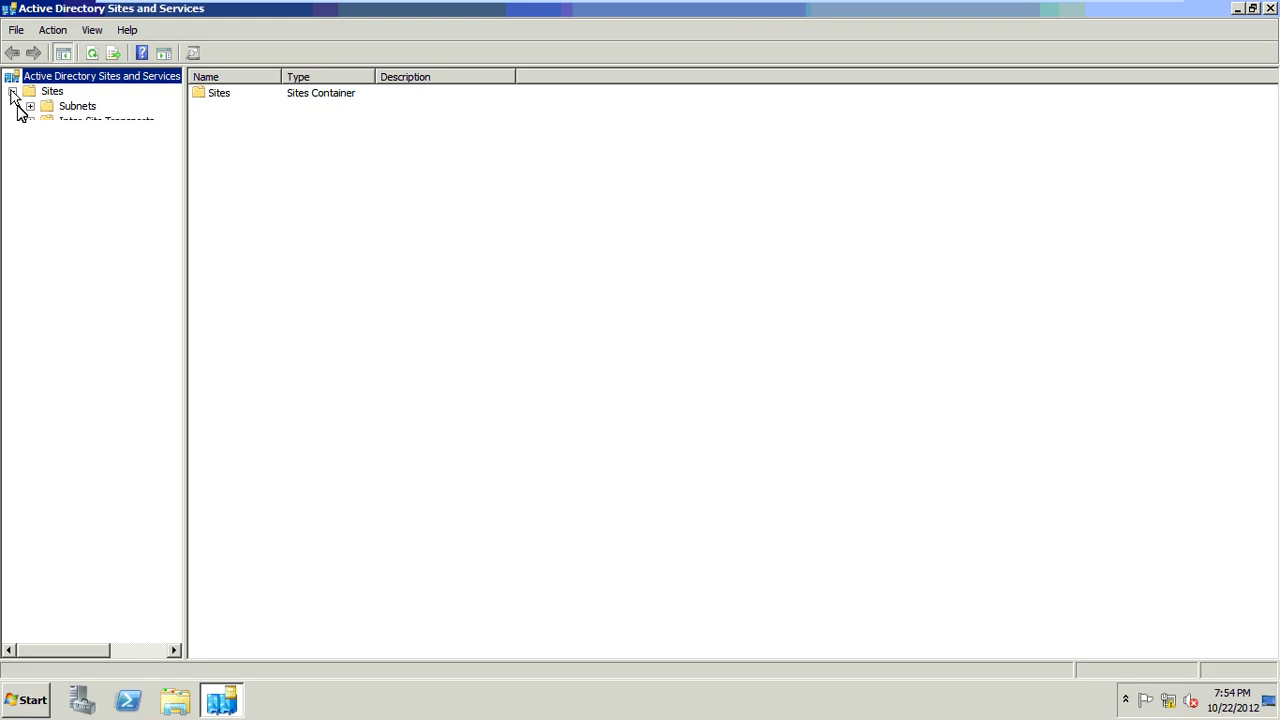
left_click(30, 151)
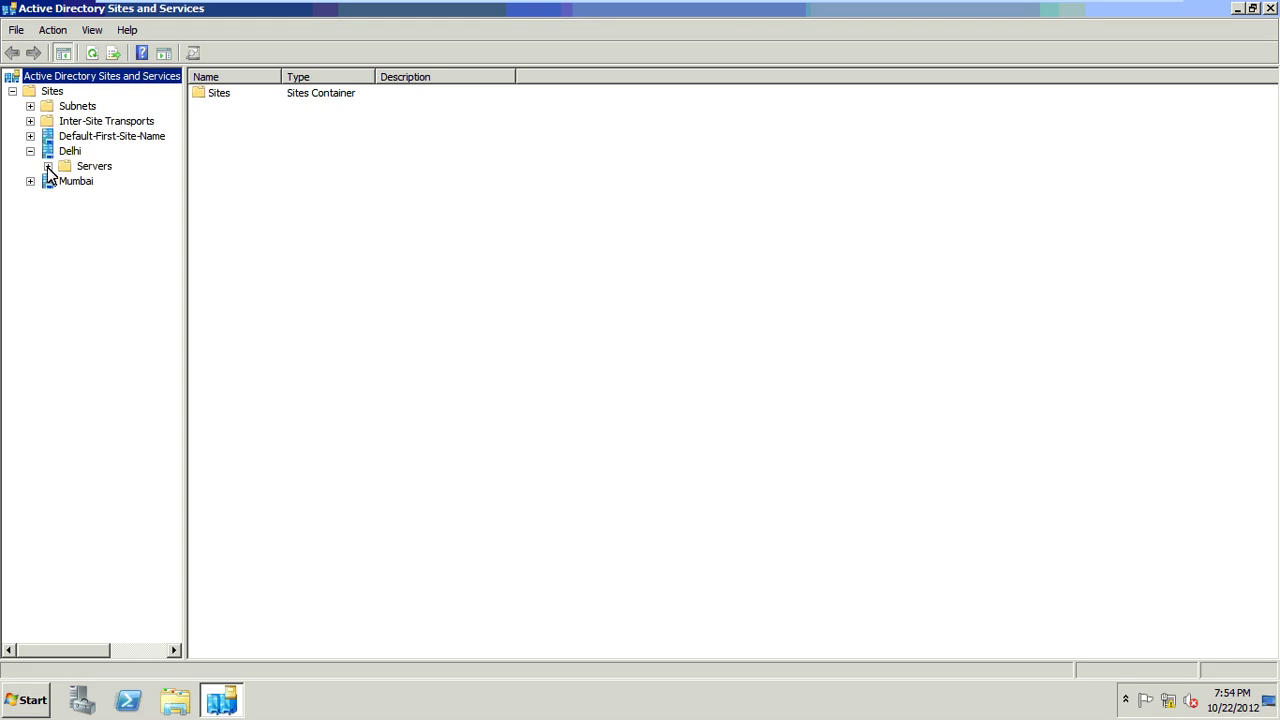
left_click(47, 166)
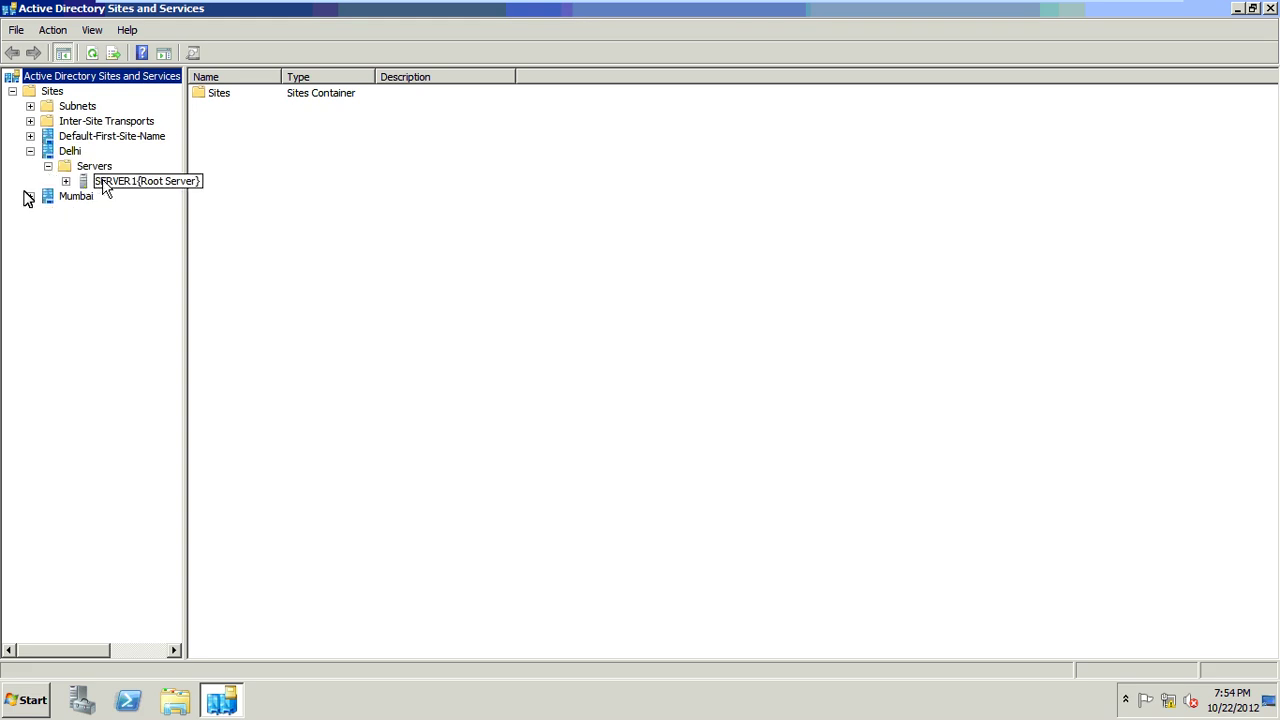
left_click(29, 197)
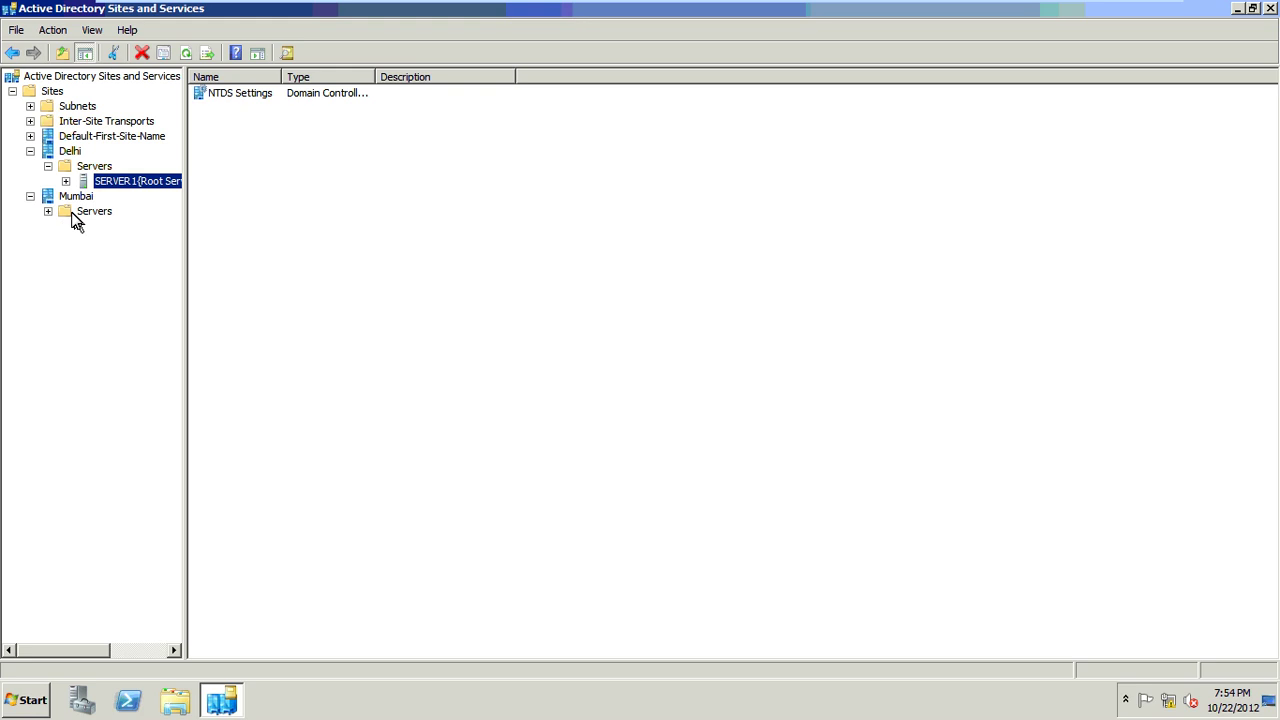
left_click(72, 214)
left_click(48, 211)
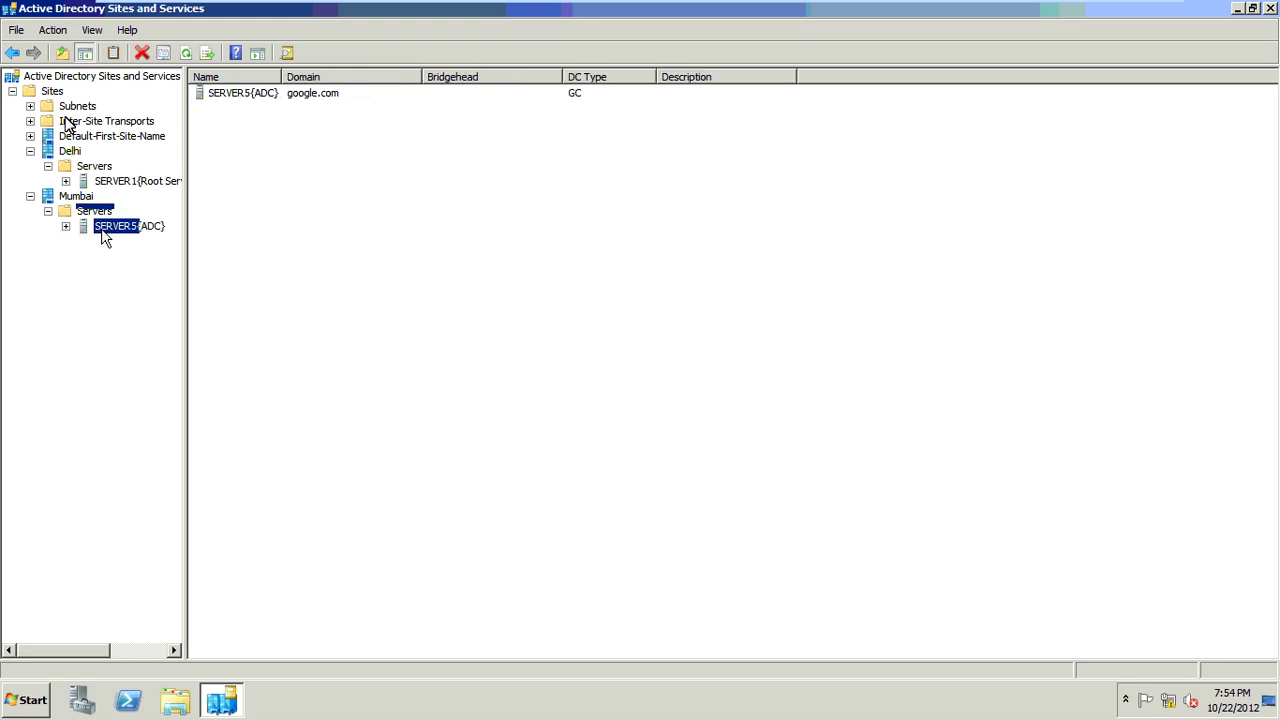
Step: List the IP inter-site transport links, selecting the IBM bridge and Delhi-Mumbai link
left_click(30, 121)
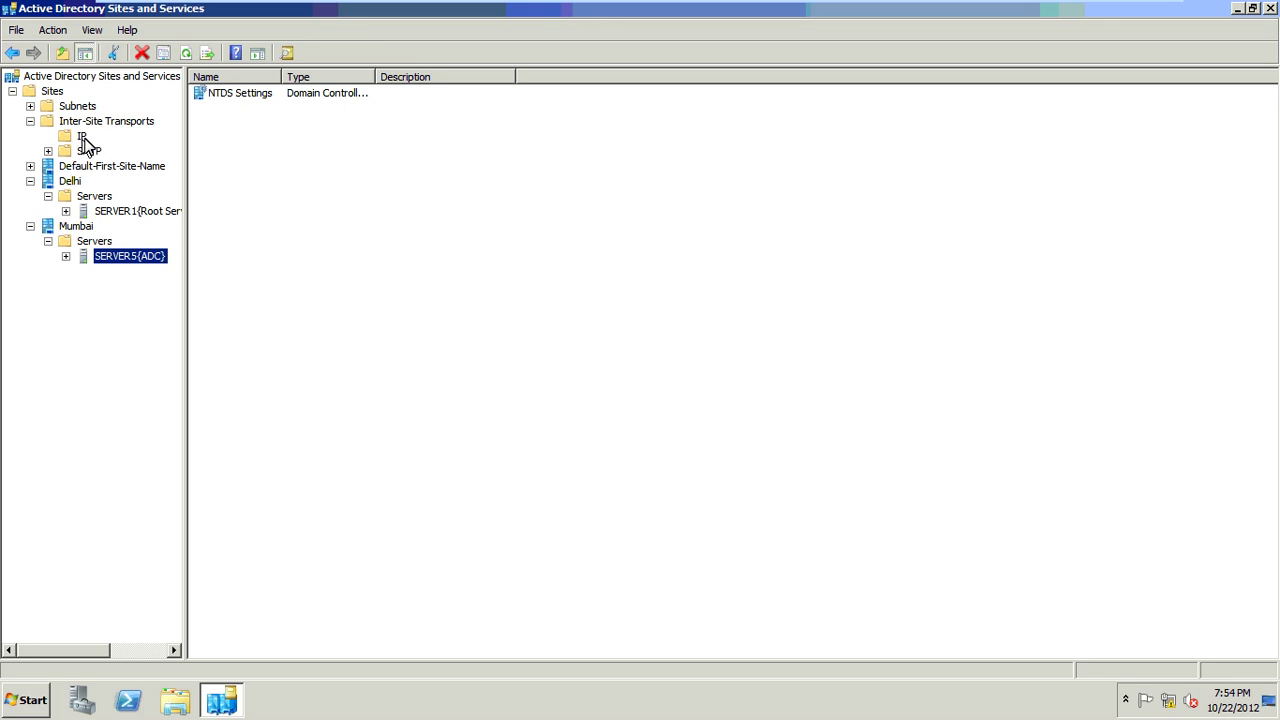
left_click(83, 137)
left_click(252, 123)
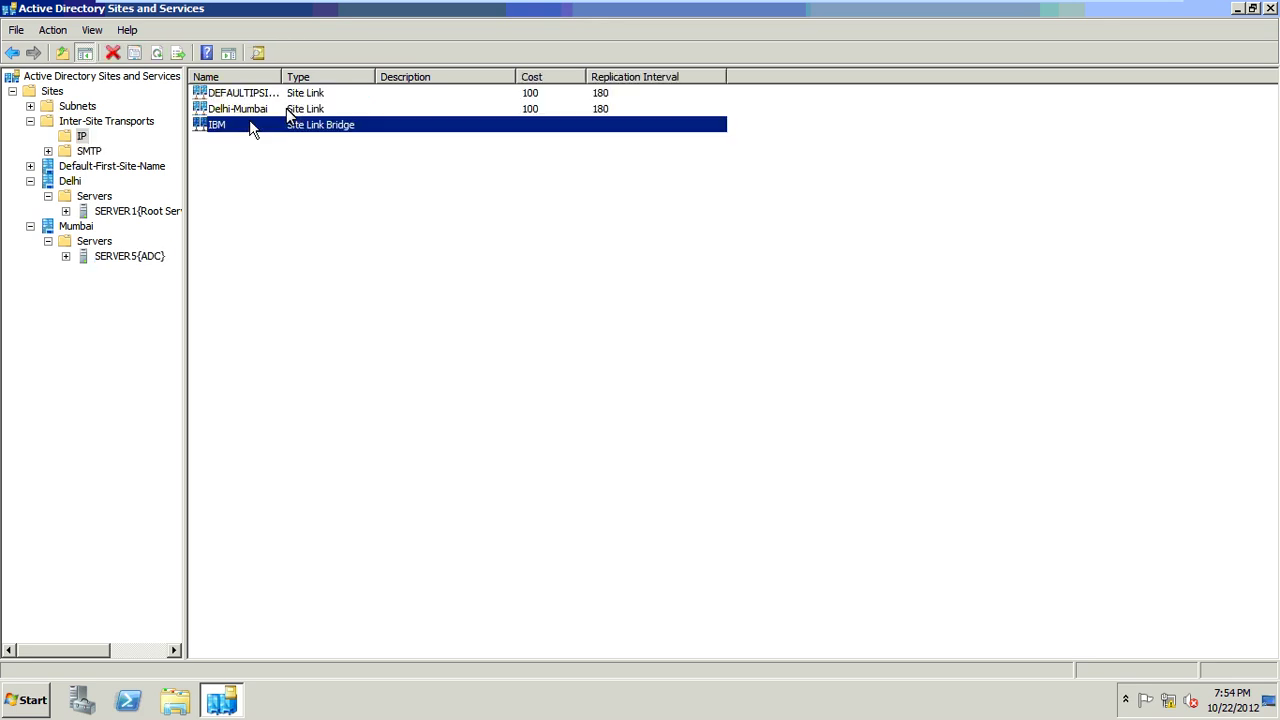
left_click(289, 110)
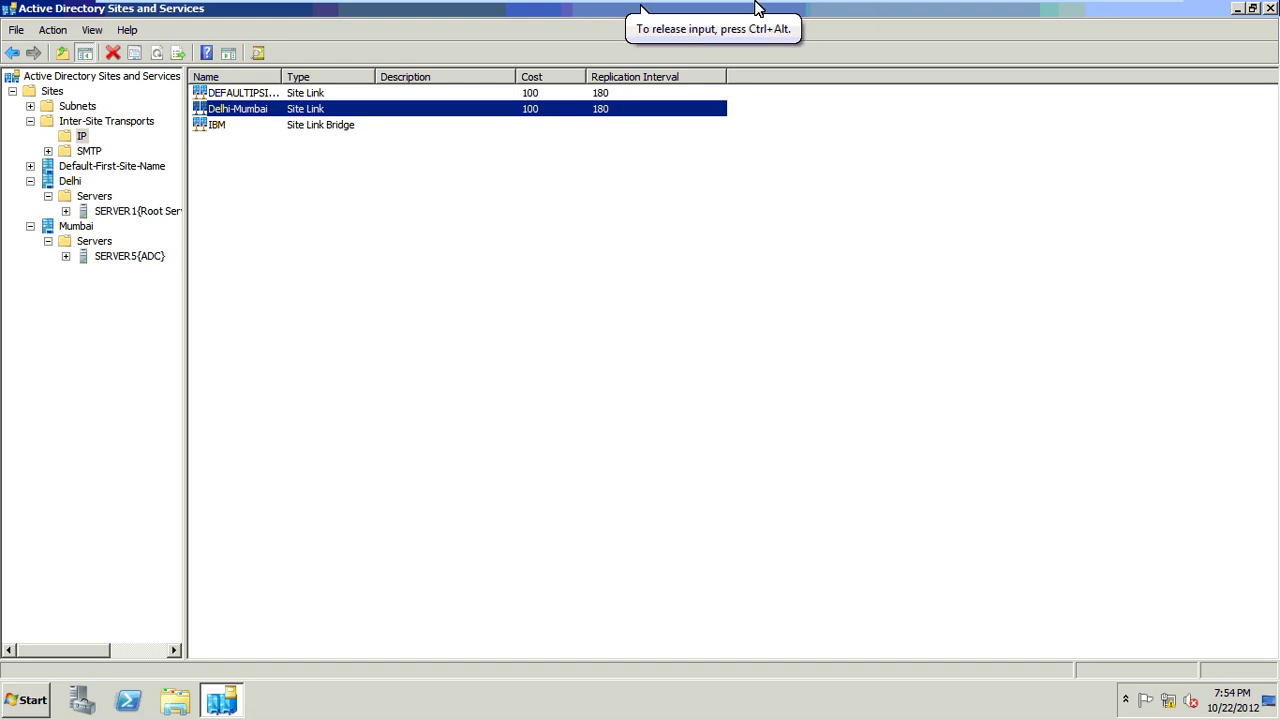
Step: Switch to the server-3-Root Server virtual machine and refresh its desktop
key("ctrl+alt+Return")
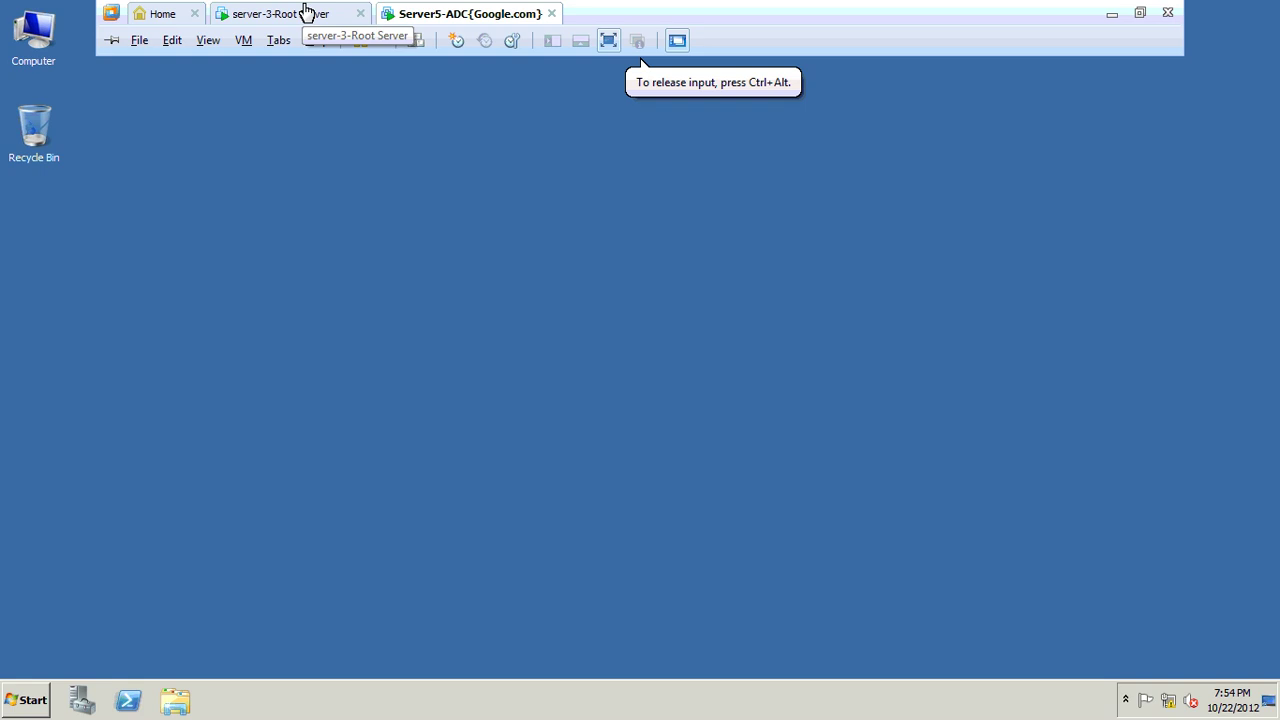
left_click(307, 12)
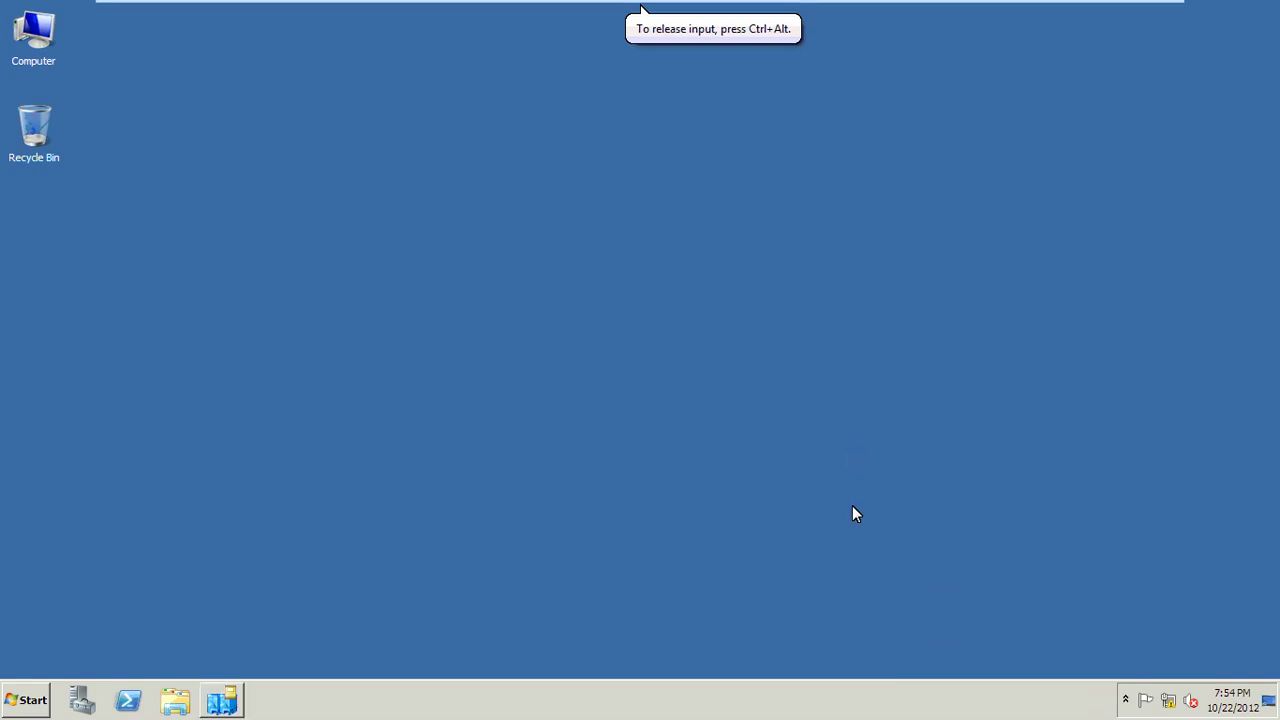
right_click(599, 309)
left_click(643, 352)
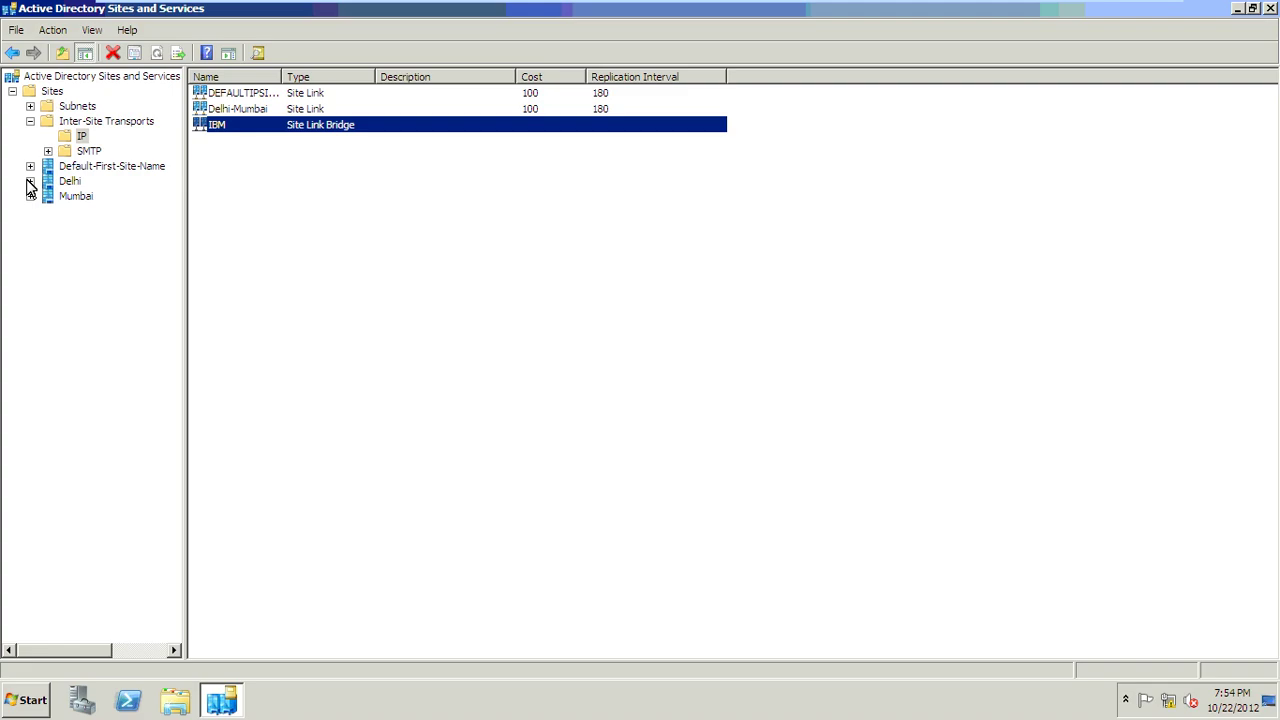
Step: Replicate SERVER1's connection from SERVER4 now, then close the console and exit full screen
left_click(30, 181)
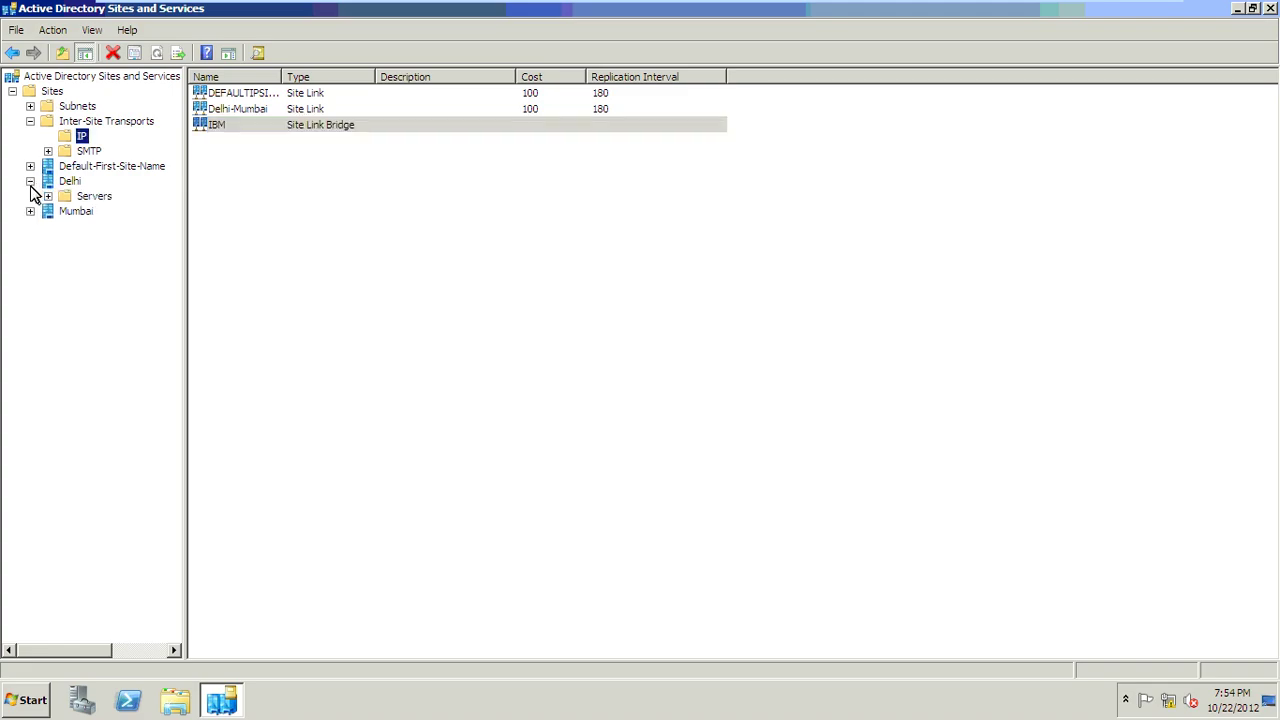
left_click(48, 196)
left_click(66, 211)
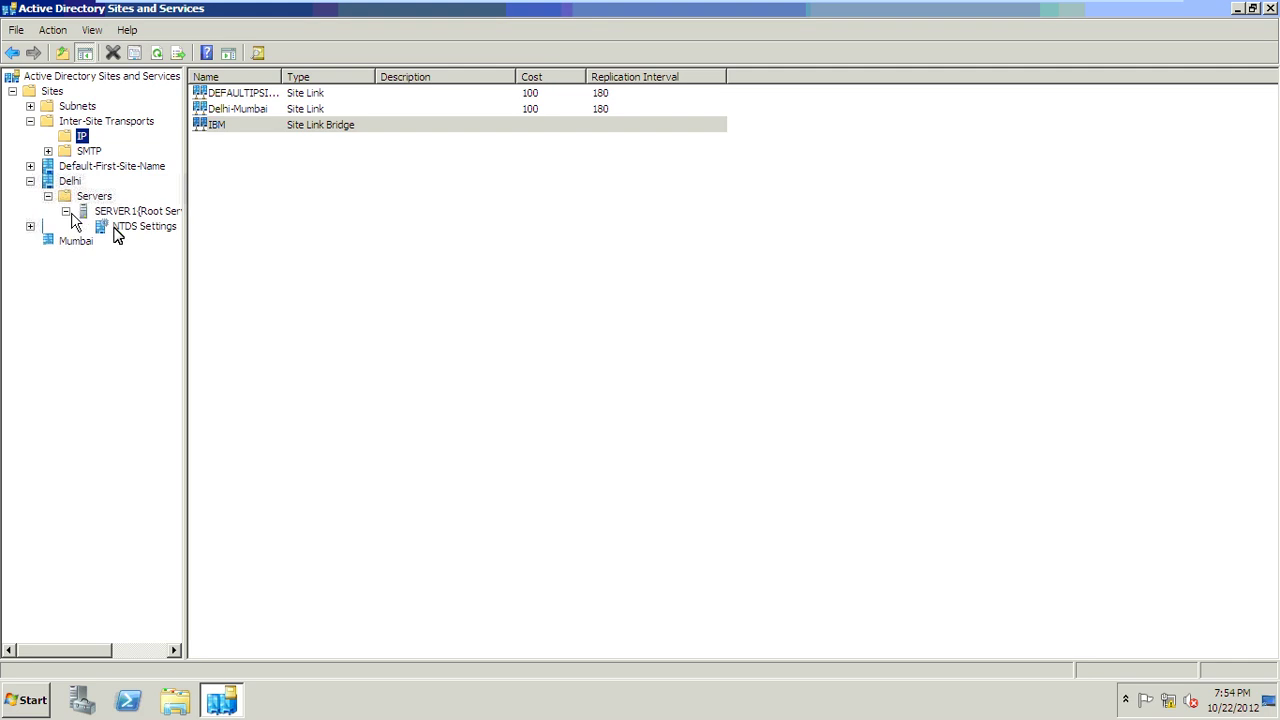
left_click(118, 234)
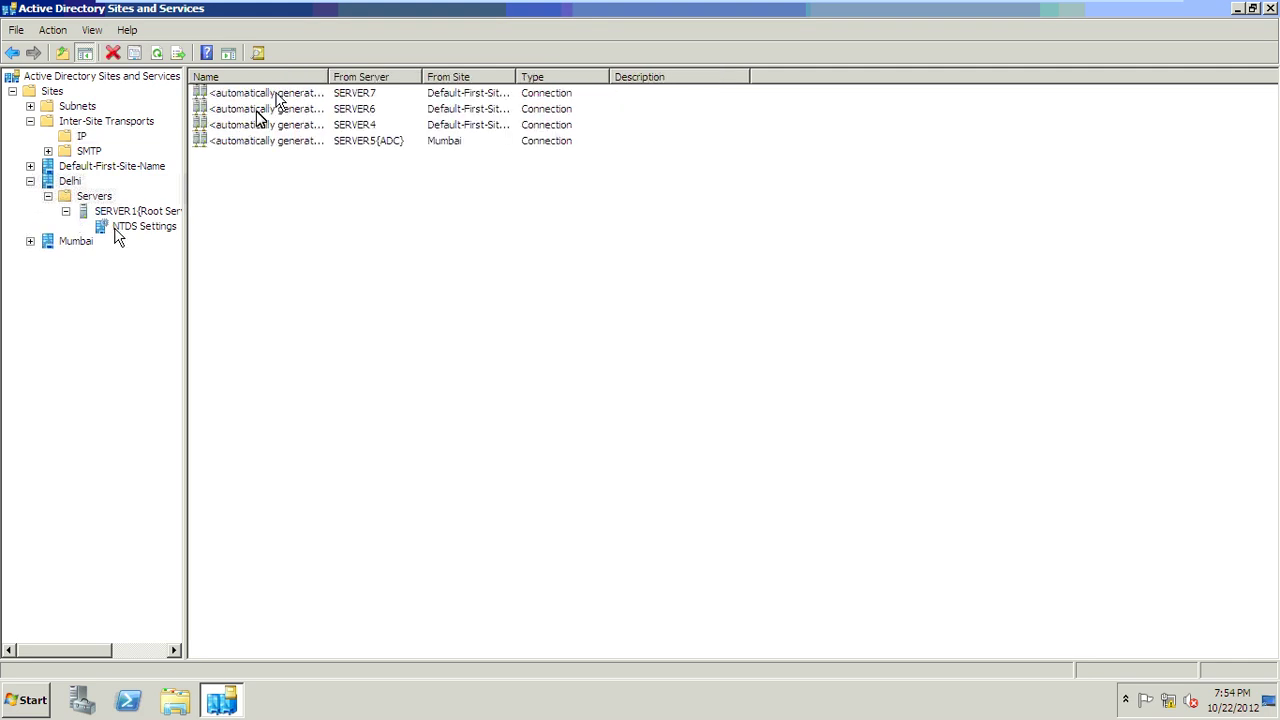
double_click(329, 77)
left_click(289, 125)
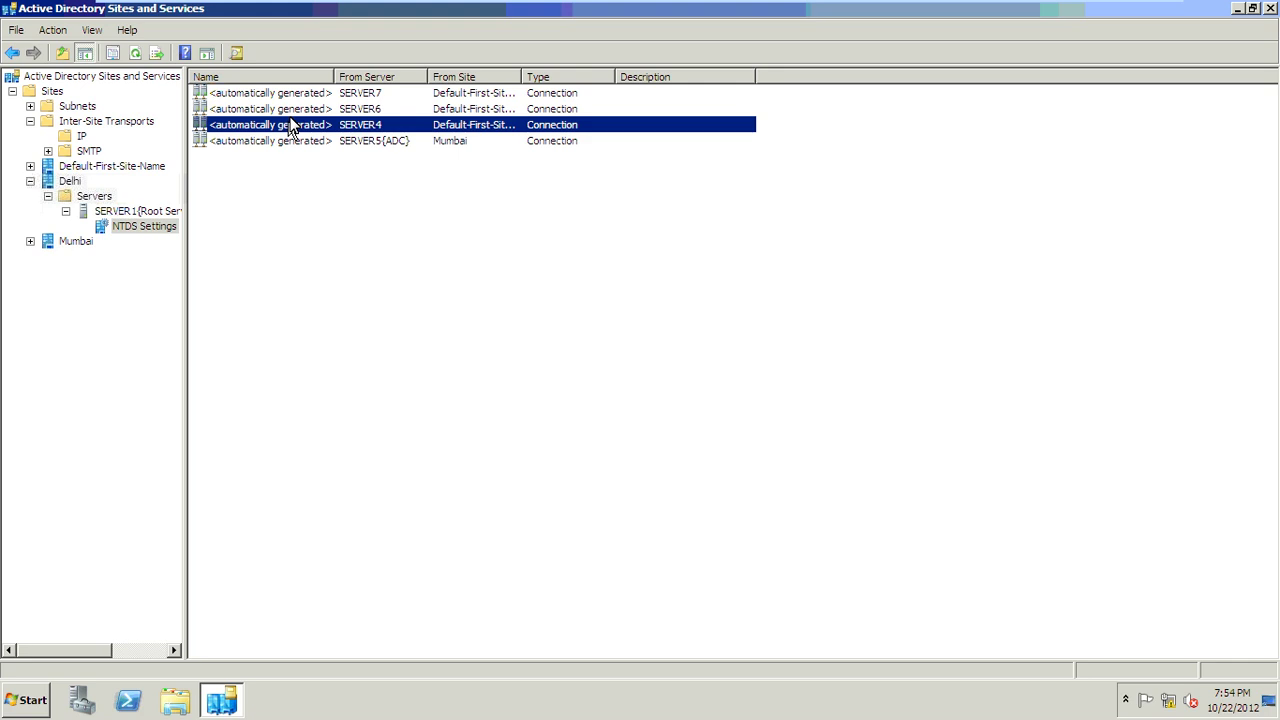
right_click(292, 126)
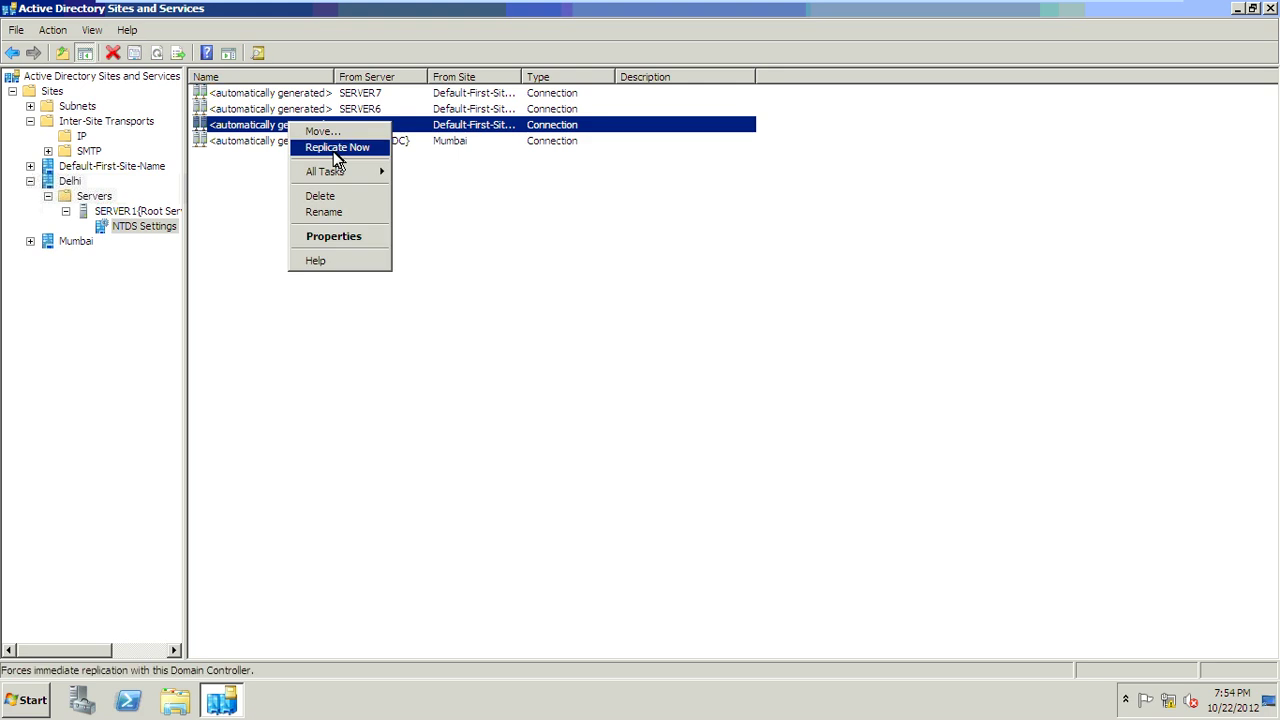
left_click(337, 150)
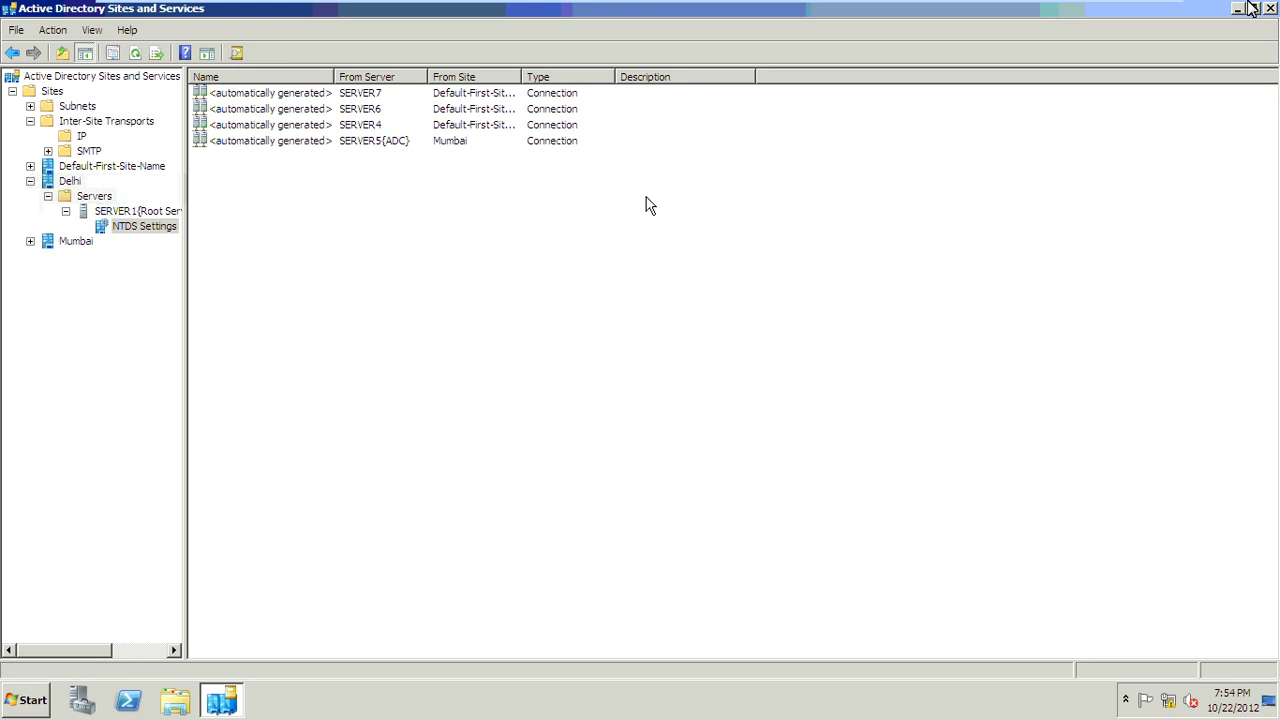
left_click(1270, 8)
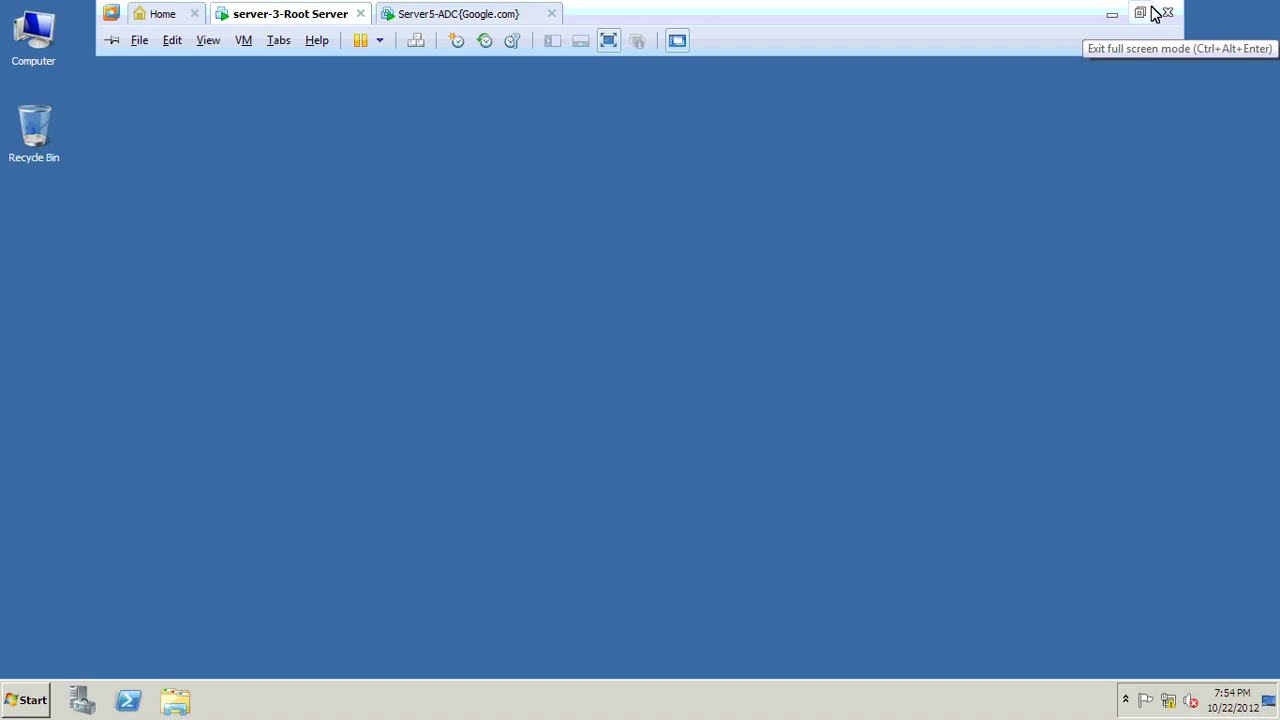
left_click(1150, 12)
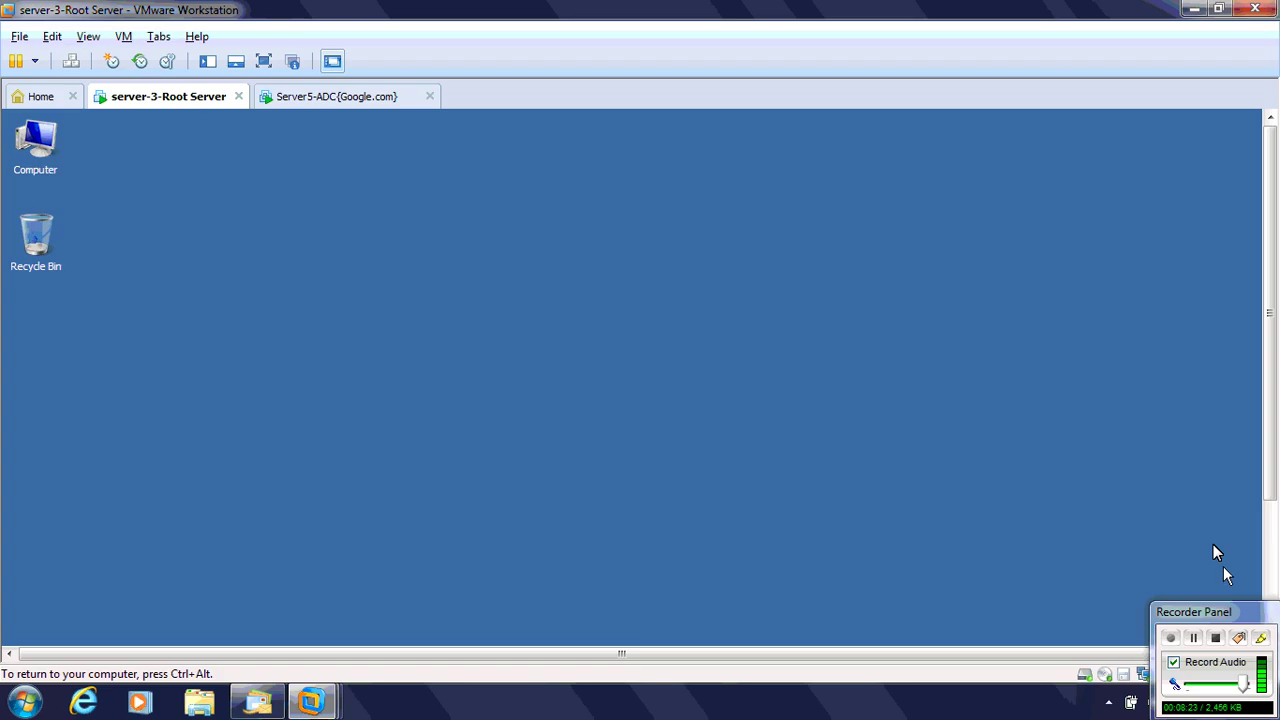